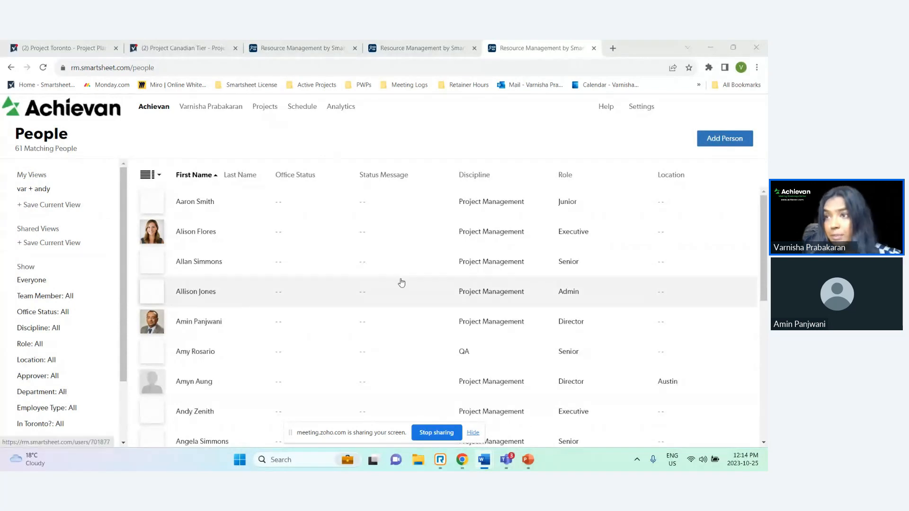
Browse the people list
scroll(402, 282, "down", 1)
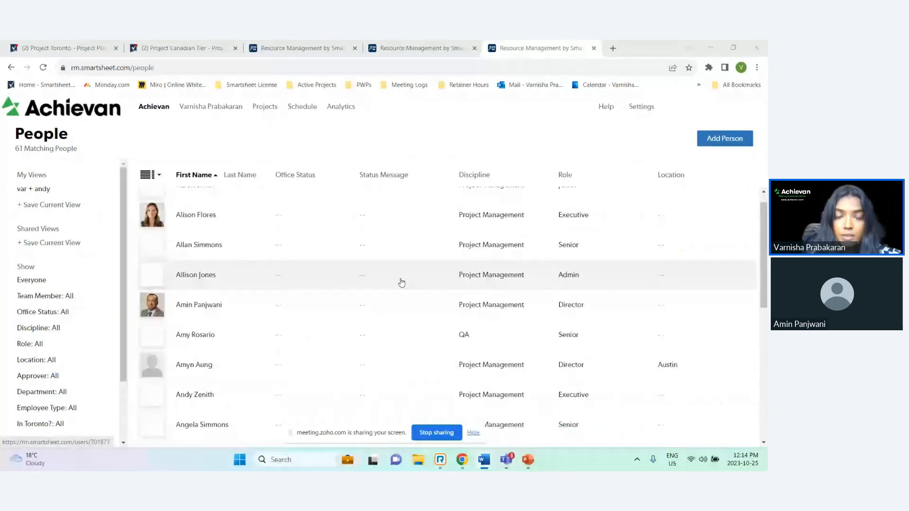
scroll(402, 283, "up", 1)
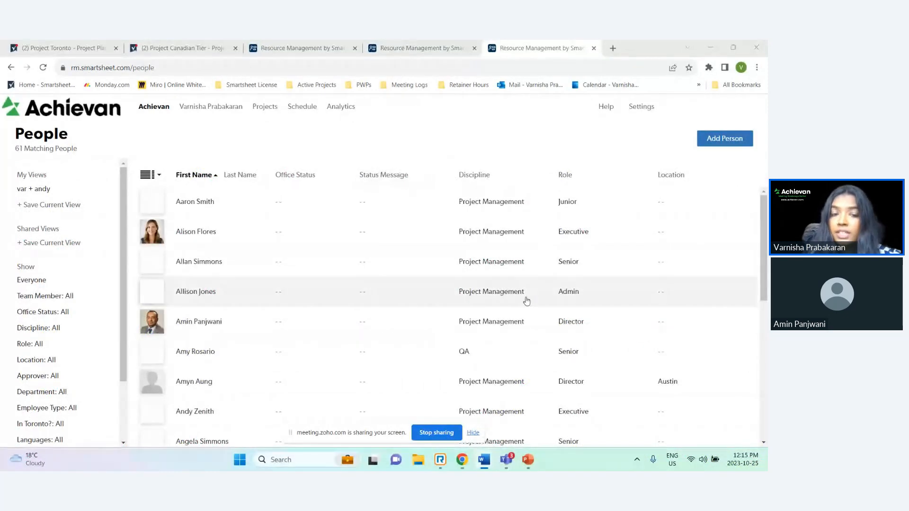
scroll(526, 301, "down", 5)
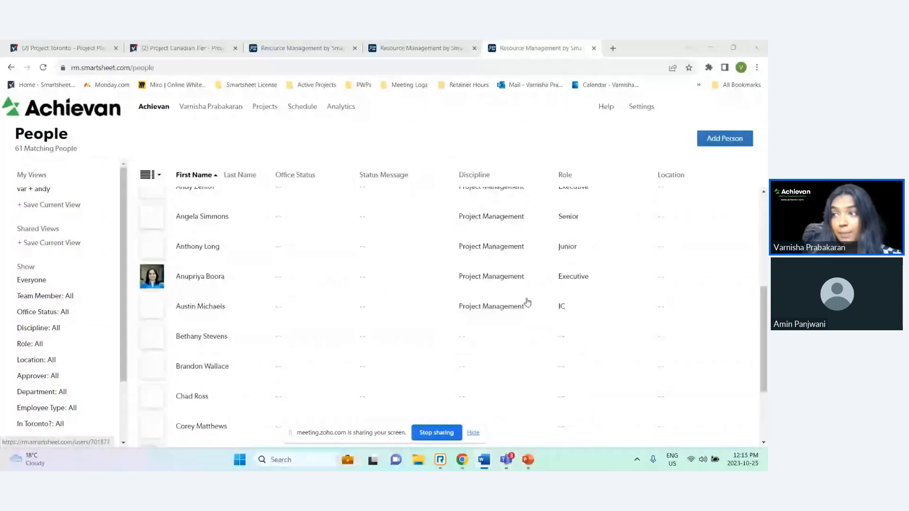
scroll(527, 301, "down", 3)
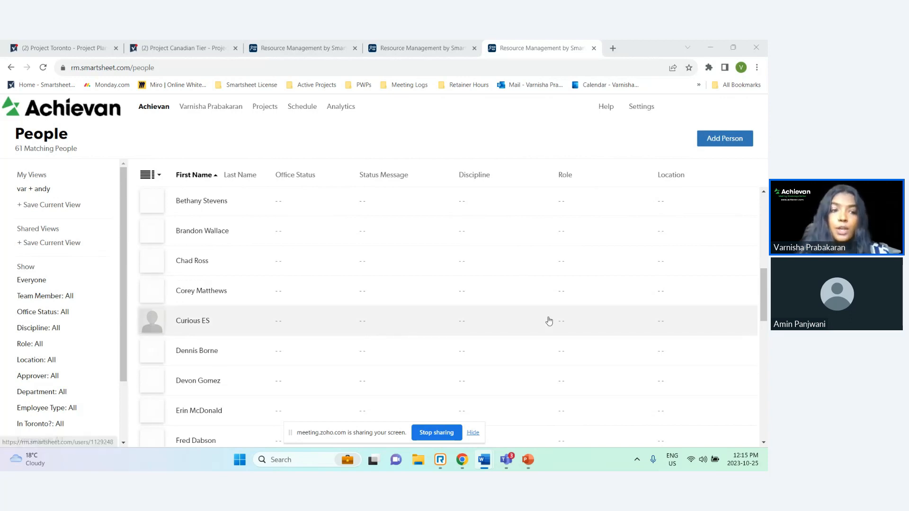
scroll(50, 319, "down", 2)
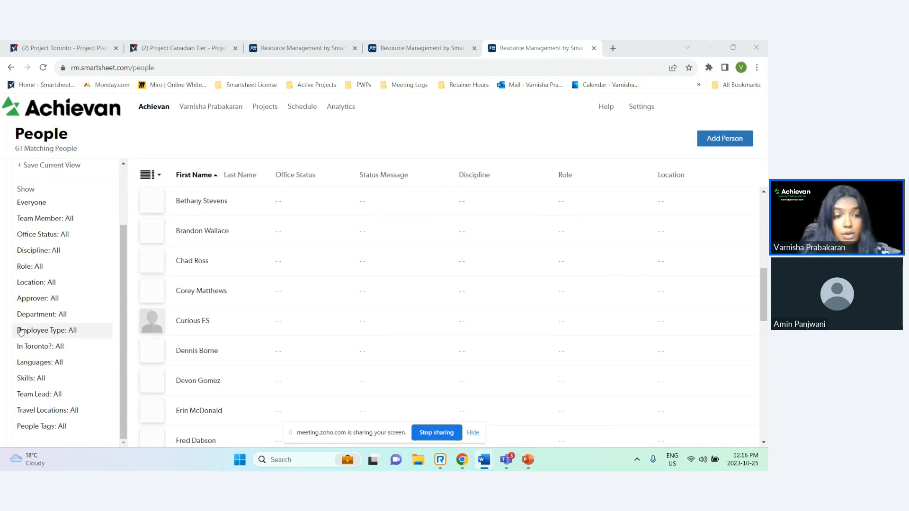
Filter the people list by In Toronto? to show only people marked Yes
left_click(40, 346)
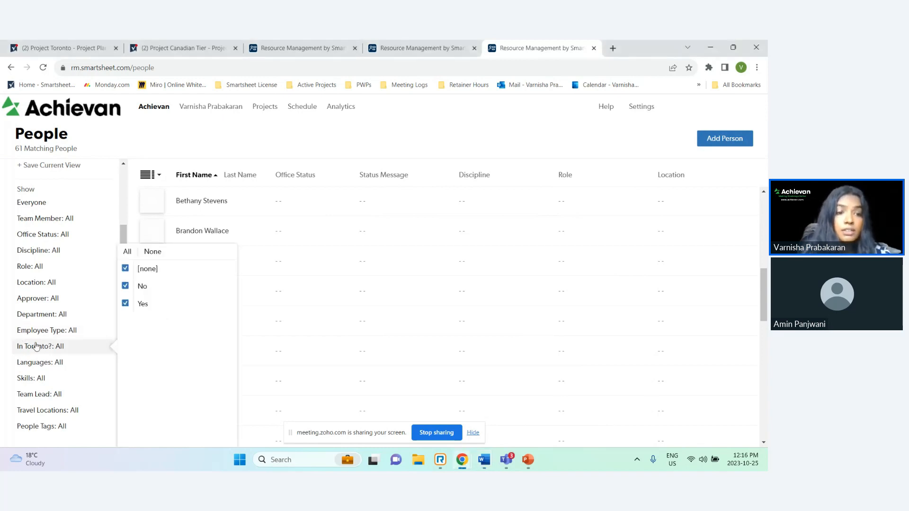
left_click(125, 285)
left_click(125, 268)
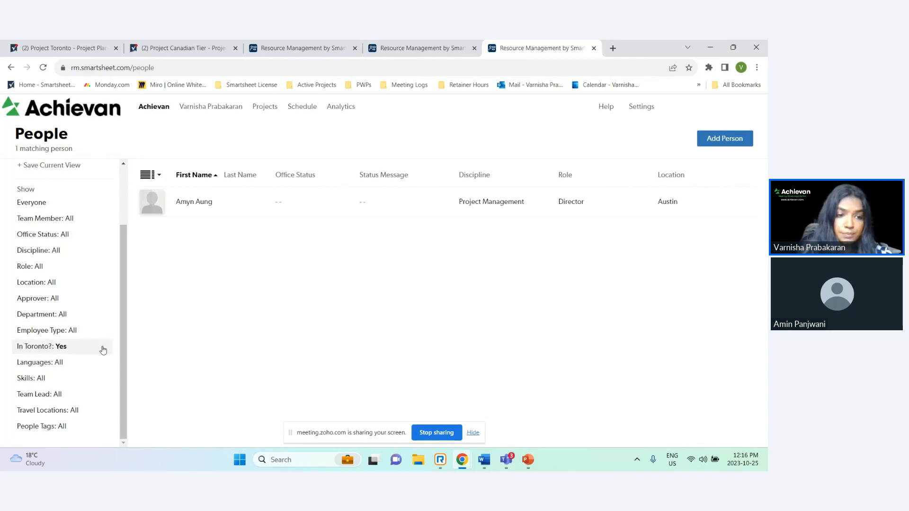
Reset the In Toronto? filter to include [none] and No again
left_click(74, 347)
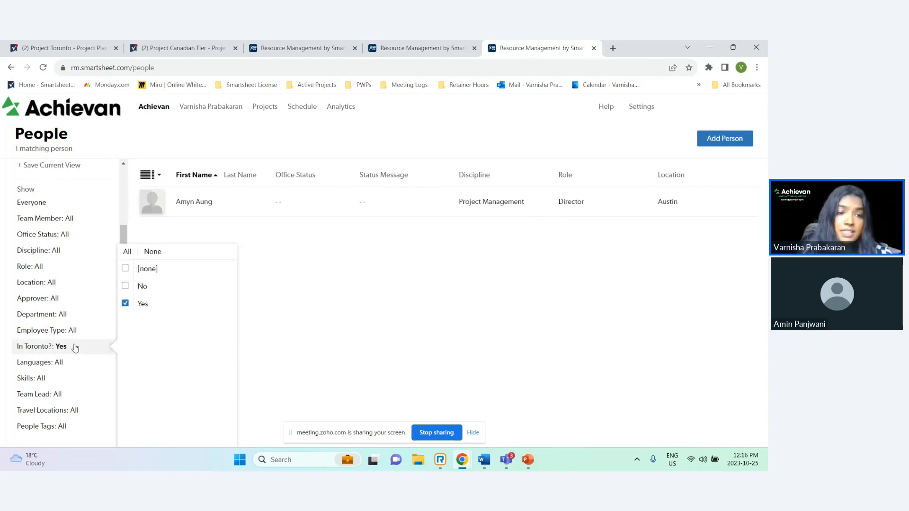
left_click(130, 269)
left_click(128, 286)
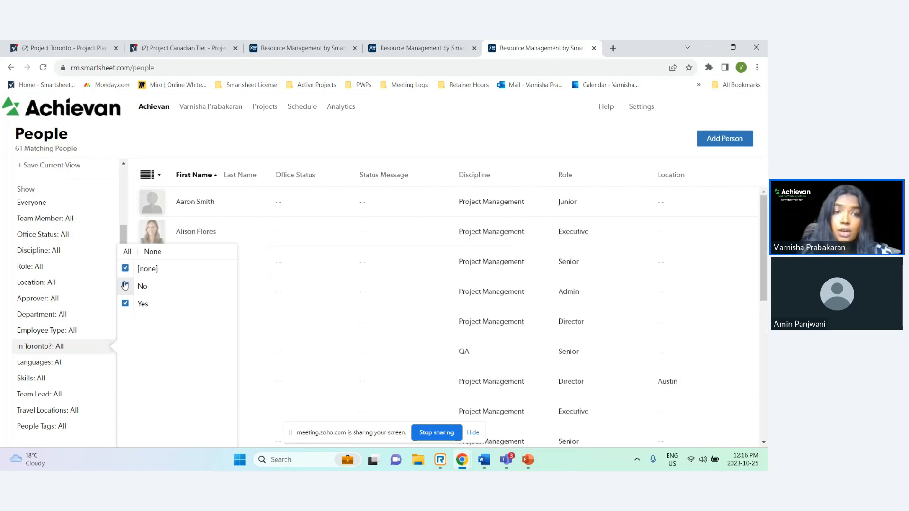
left_click(245, 135)
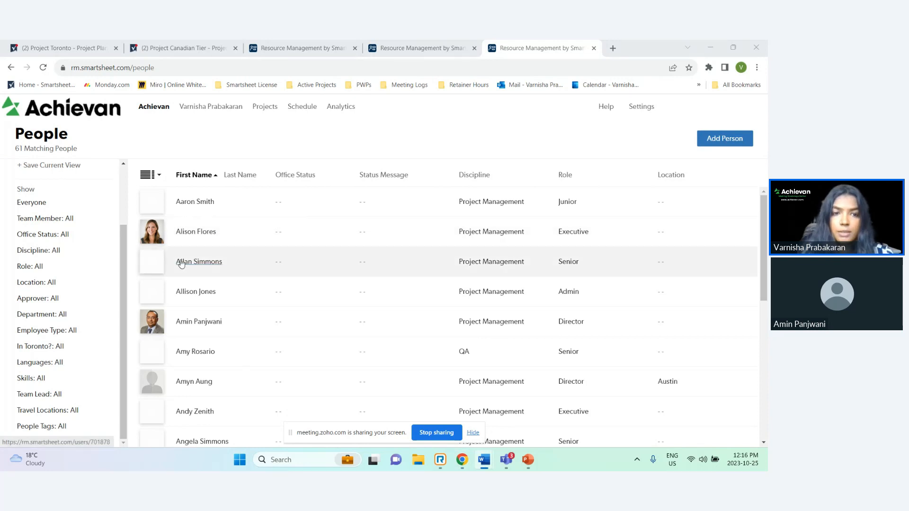
Open a team member's profile and review its Time & Expenses and Expenses views
left_click(202, 231)
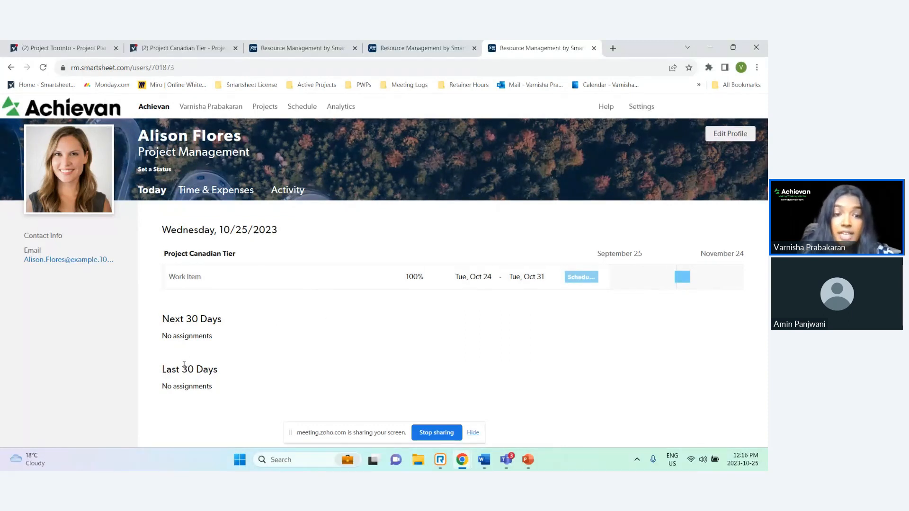
left_click(221, 194)
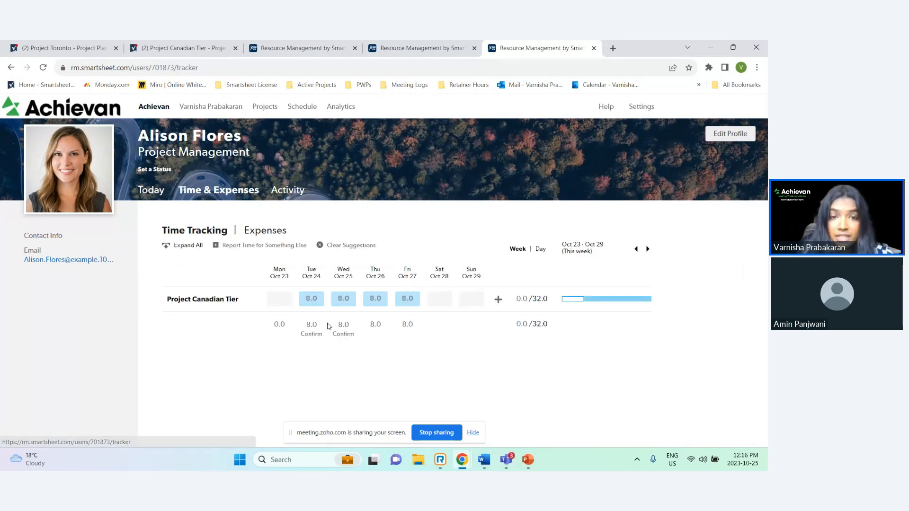
left_click(279, 232)
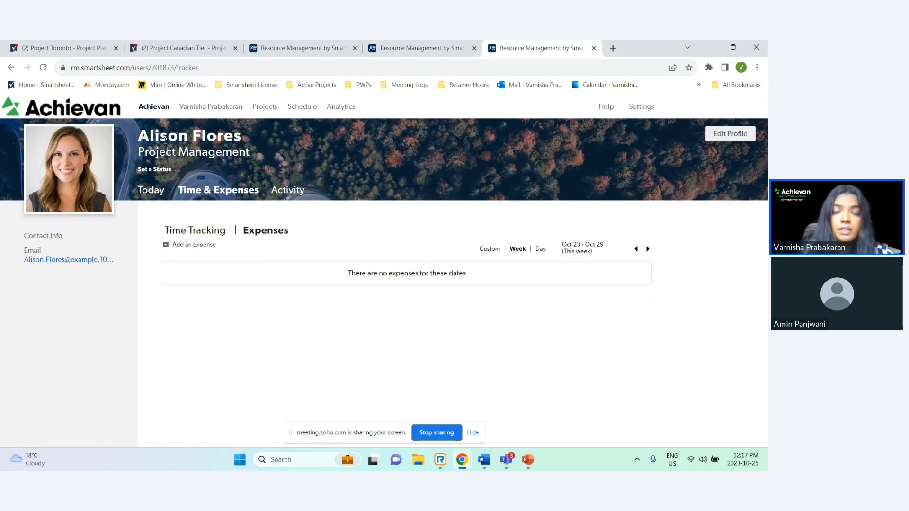
Open the Project Portfolio and browse the project list and its filters
left_click(264, 111)
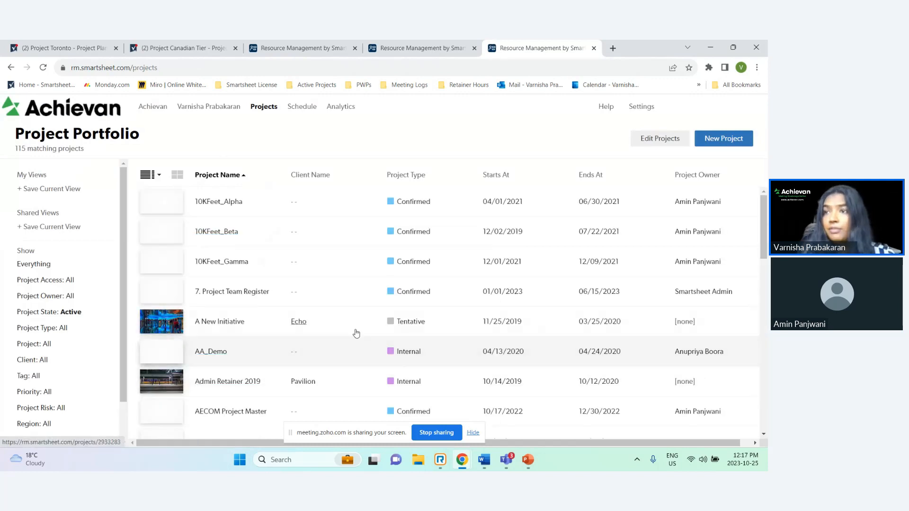
scroll(369, 321, "down", 8)
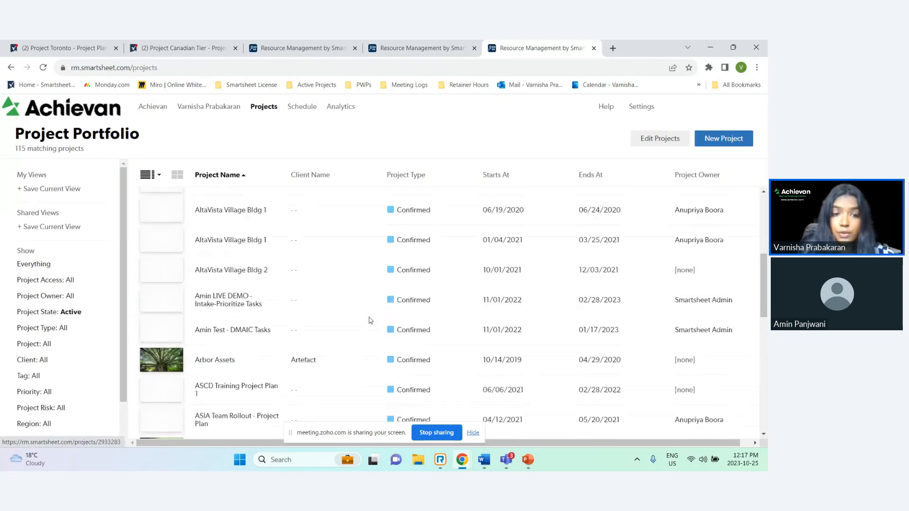
scroll(370, 321, "down", 4)
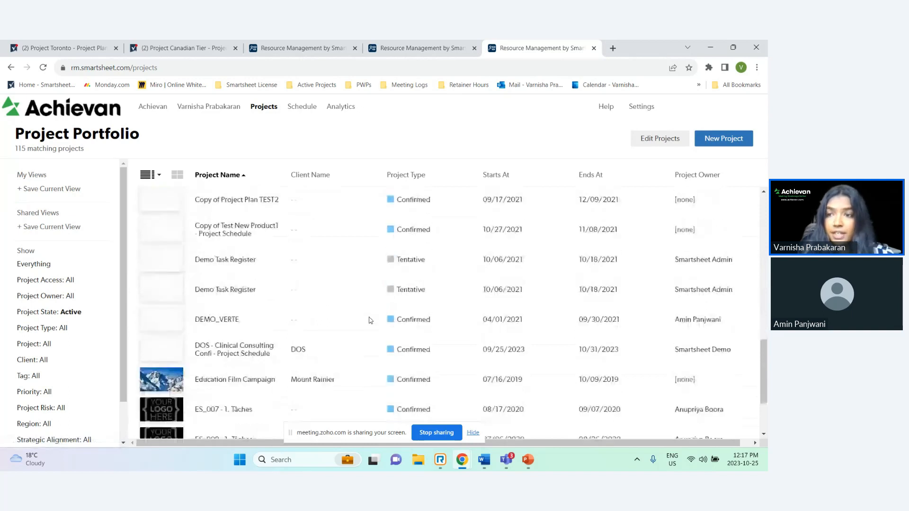
scroll(370, 321, "down", 8)
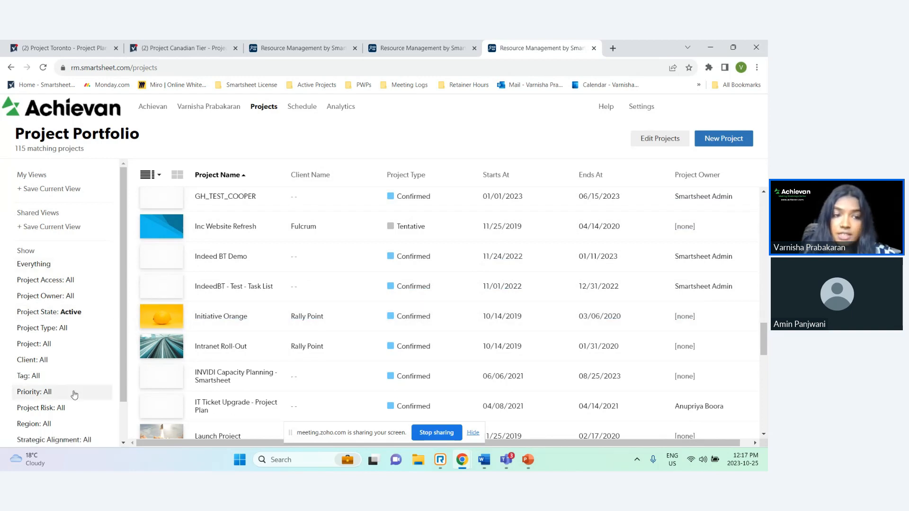
scroll(75, 394, "down", 1)
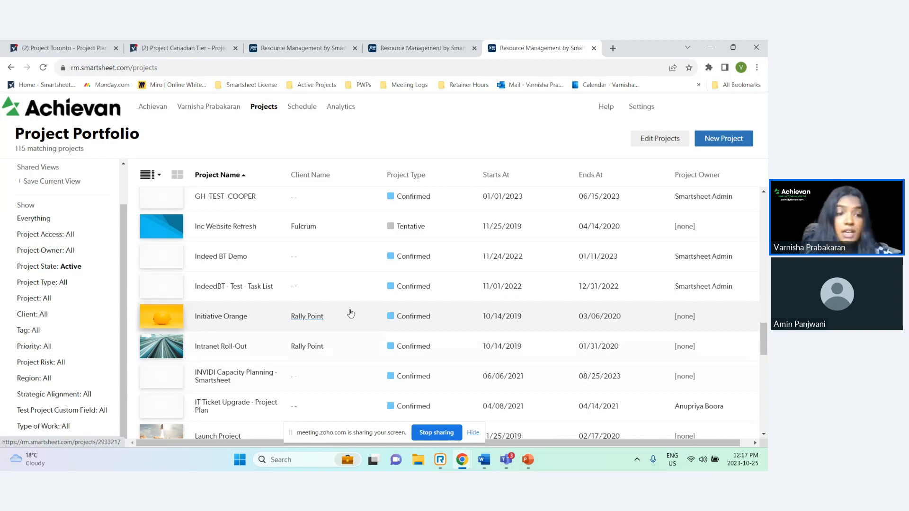
left_click(97, 395)
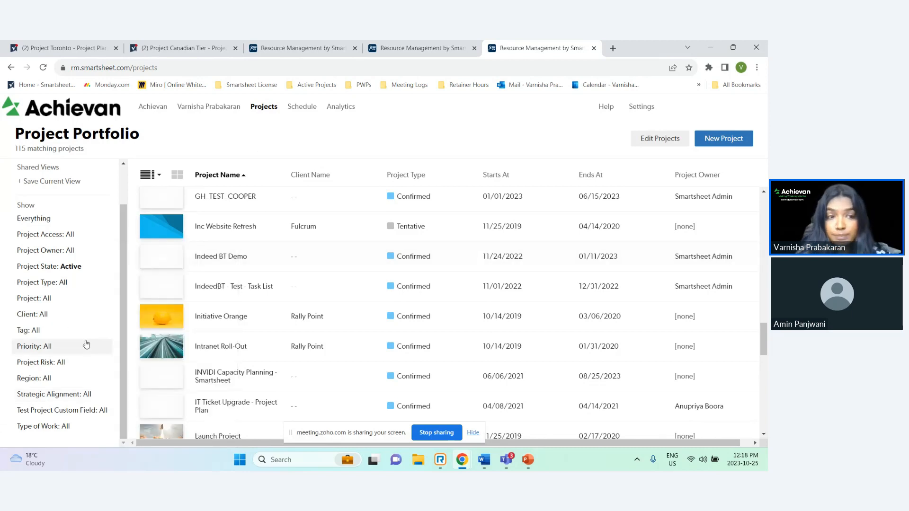
scroll(61, 289, "up", 1)
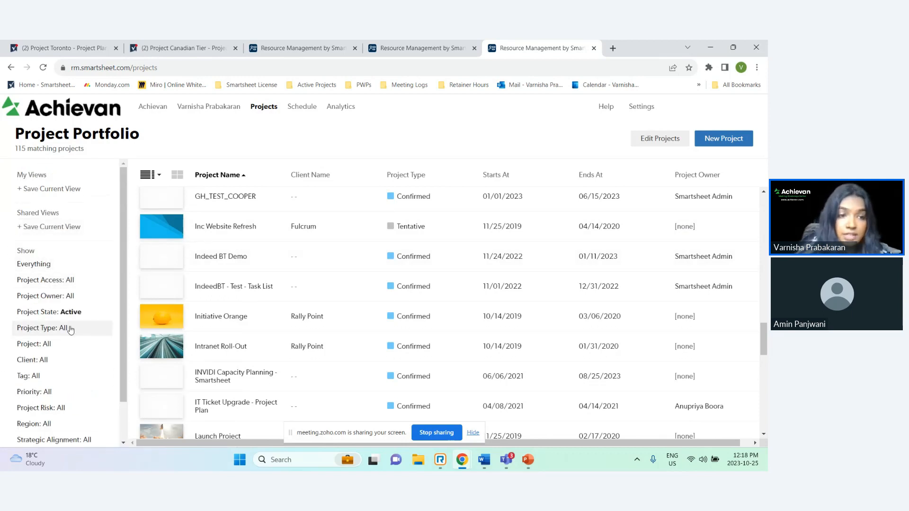
scroll(73, 327, "down", 1)
scroll(136, 316, "down", 1)
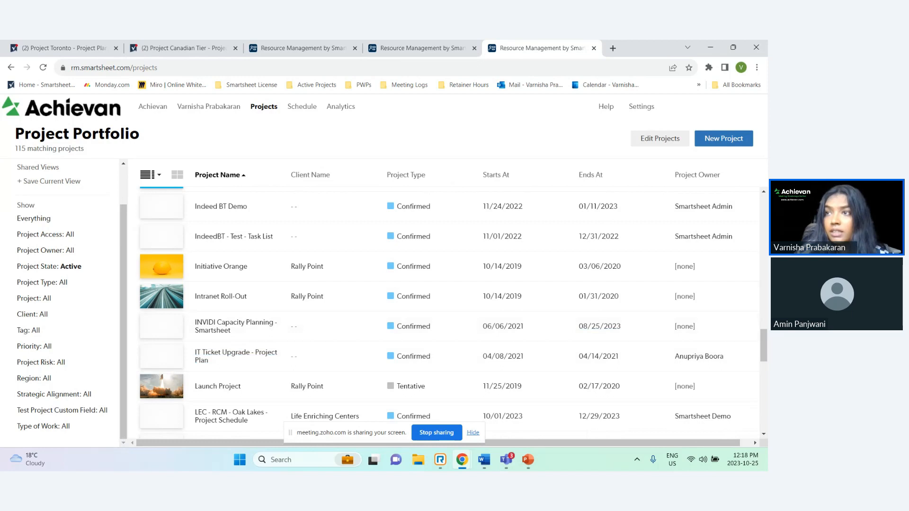
Open the Schedule and browse team members' assignments along the timeline
left_click(307, 106)
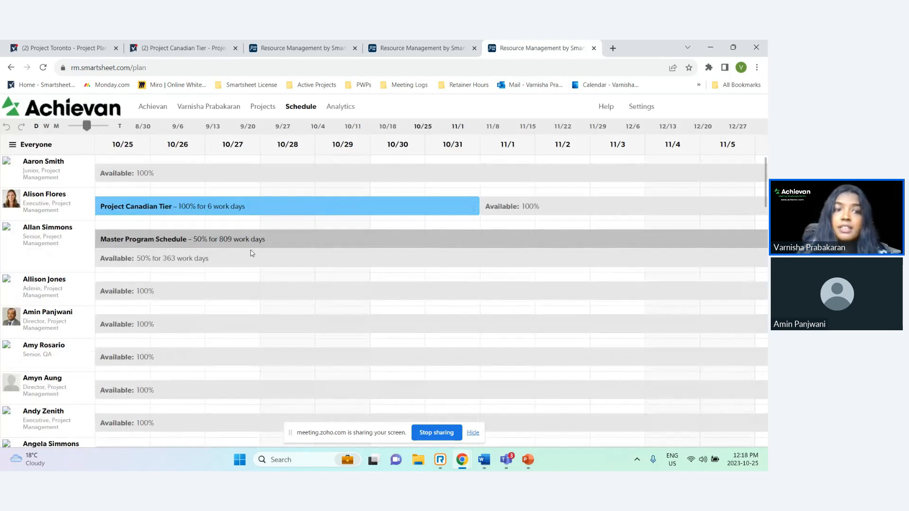
mouse_move(250, 261)
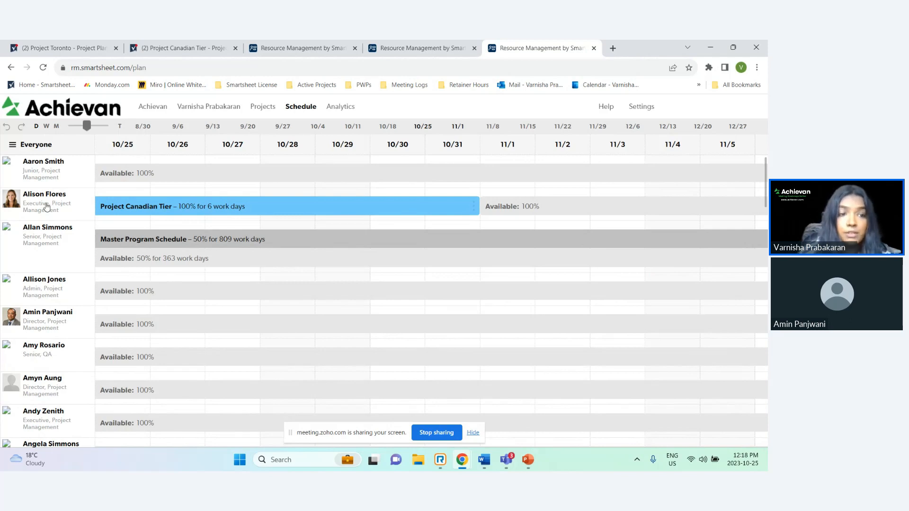
mouse_move(150, 214)
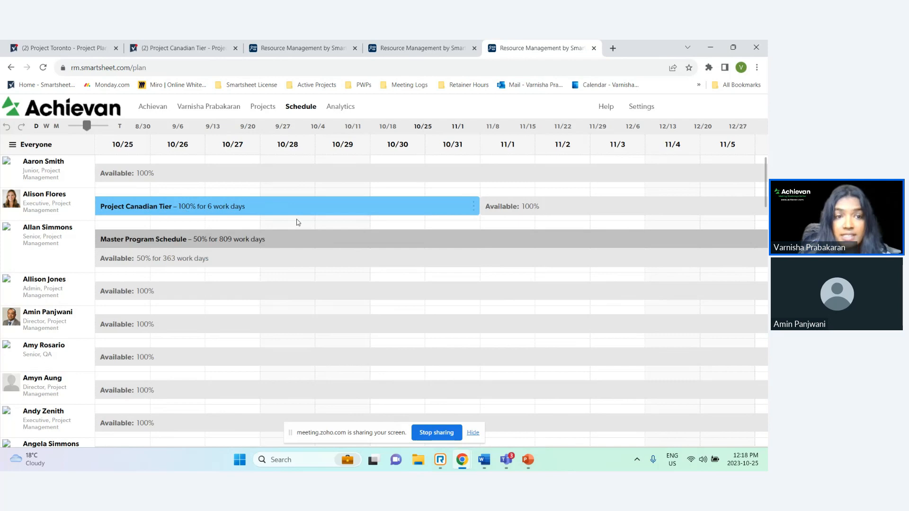
scroll(368, 214, "left", 3)
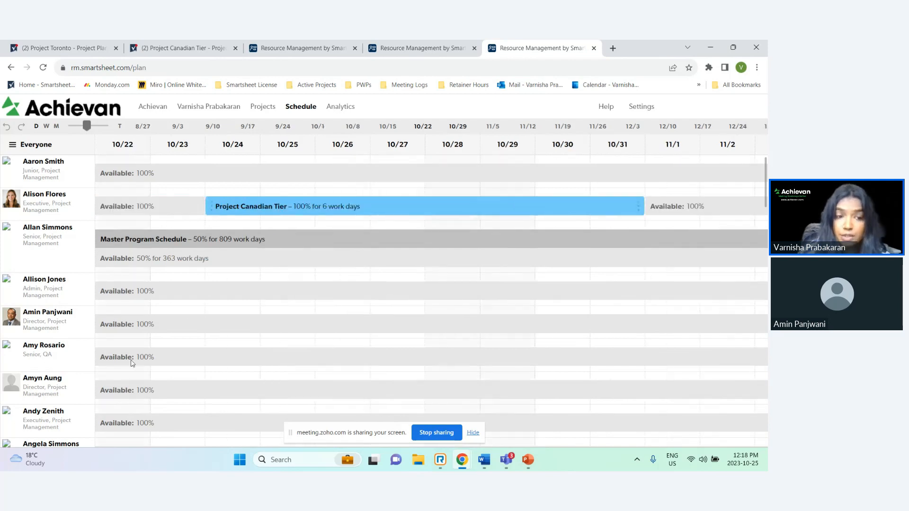
scroll(118, 345, "down", 10)
scroll(118, 347, "down", 15)
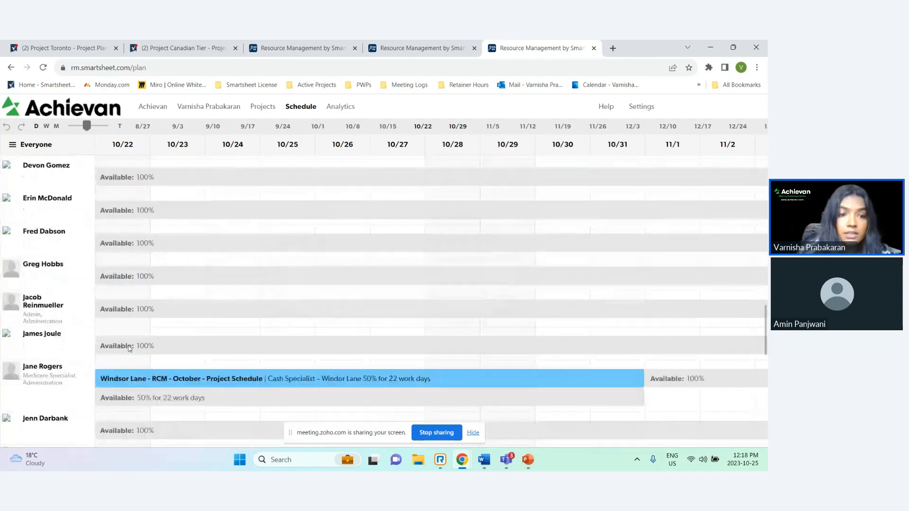
scroll(125, 354, "down", 15)
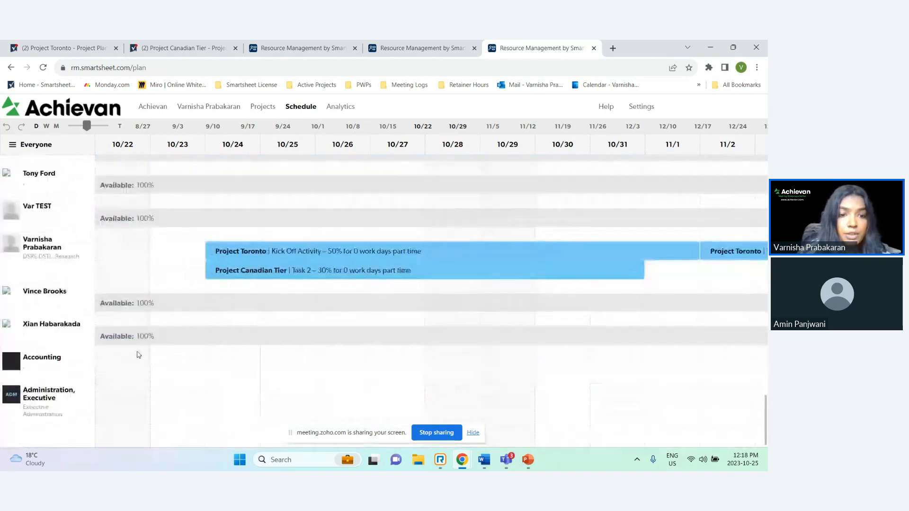
scroll(161, 348, "up", 2)
left_click_drag(166, 345, 99, 341)
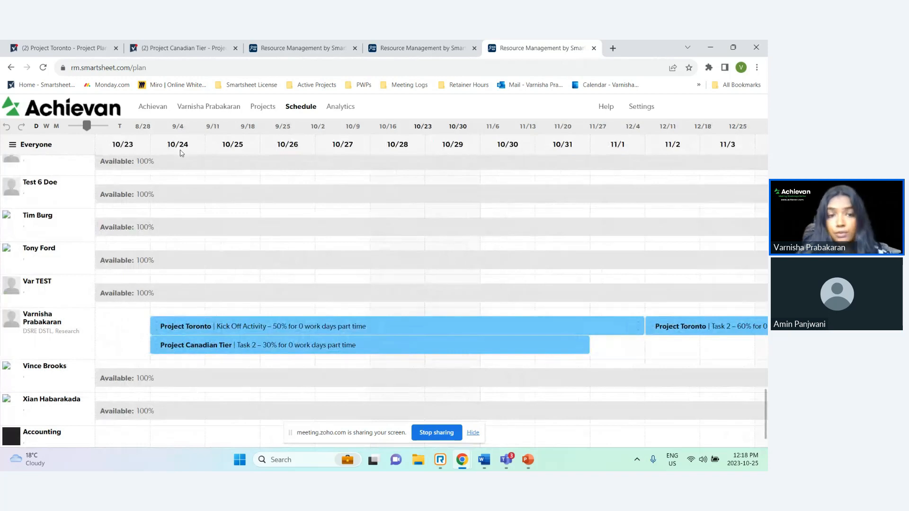
mouse_move(212, 335)
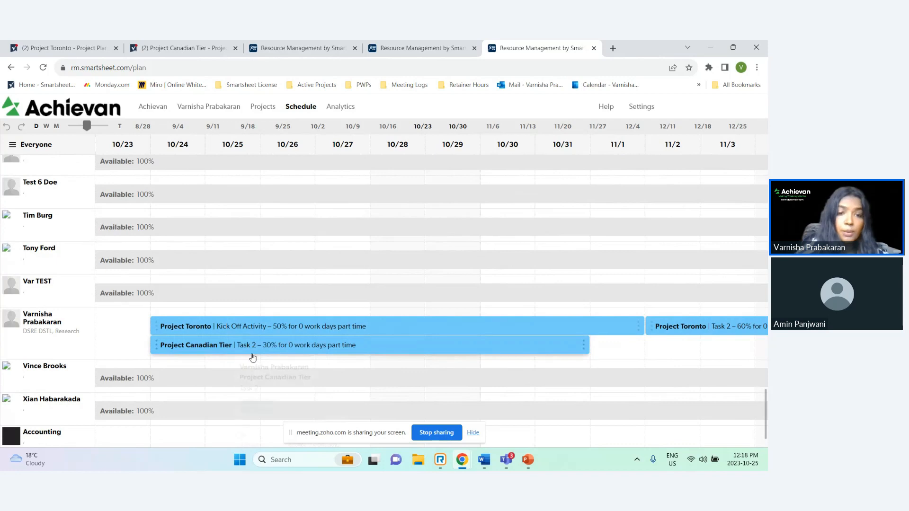
mouse_move(224, 350)
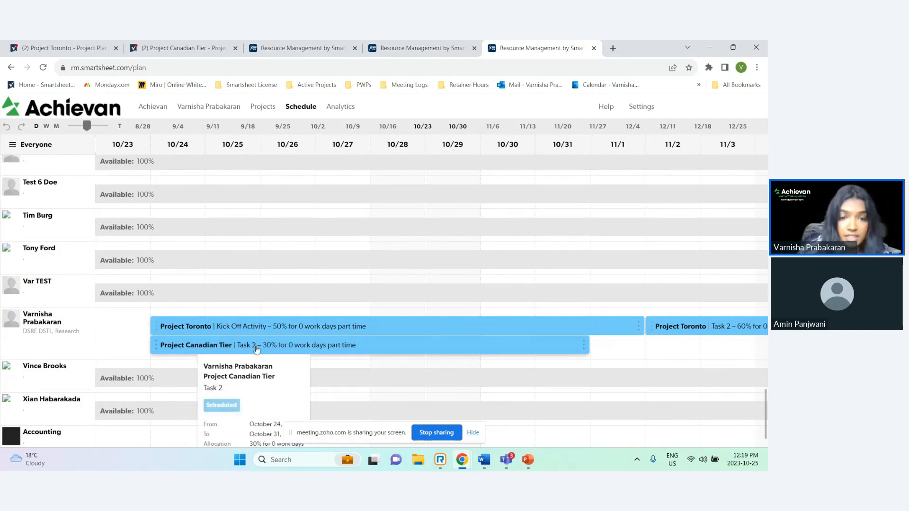
Open the Project Toronto Kick Off Activity assignment's options and inspect its allocation settings
left_click(291, 328)
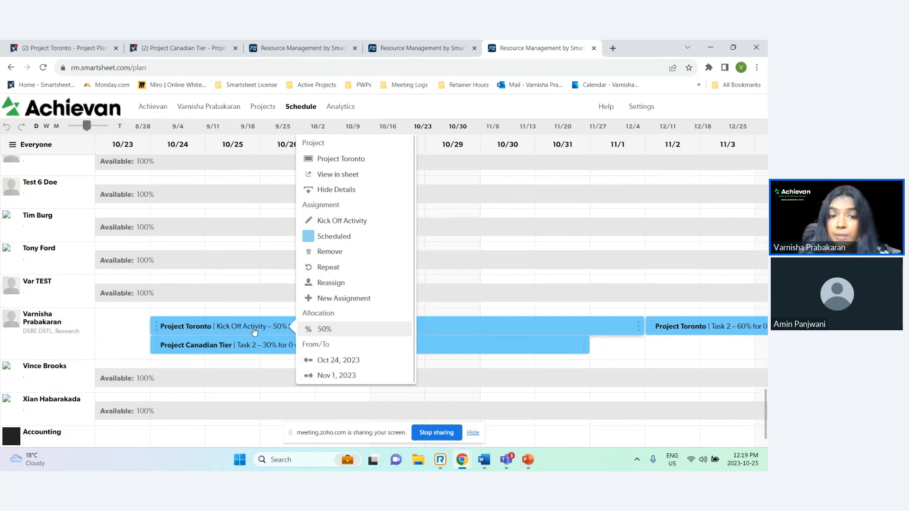
left_click(221, 329)
left_click(134, 343)
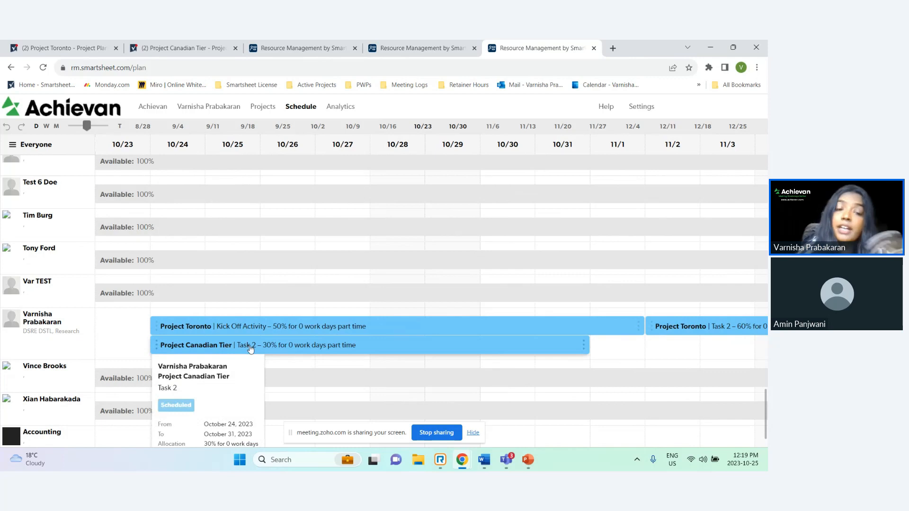
left_click(296, 330)
left_click(351, 333)
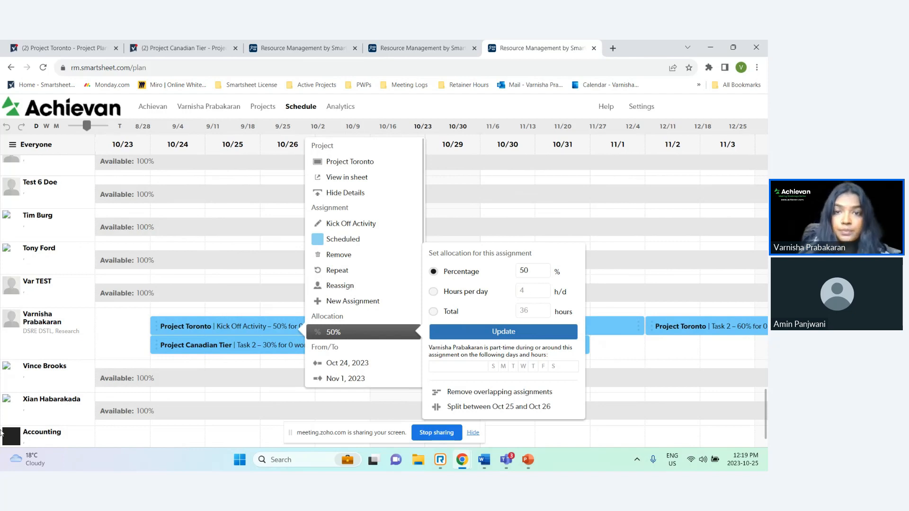
left_click(406, 113)
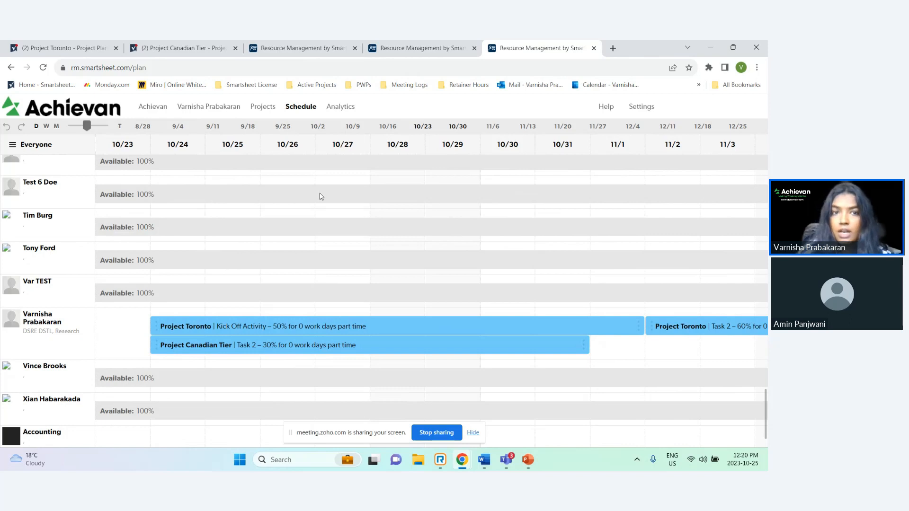
scroll(185, 124, "up", 2)
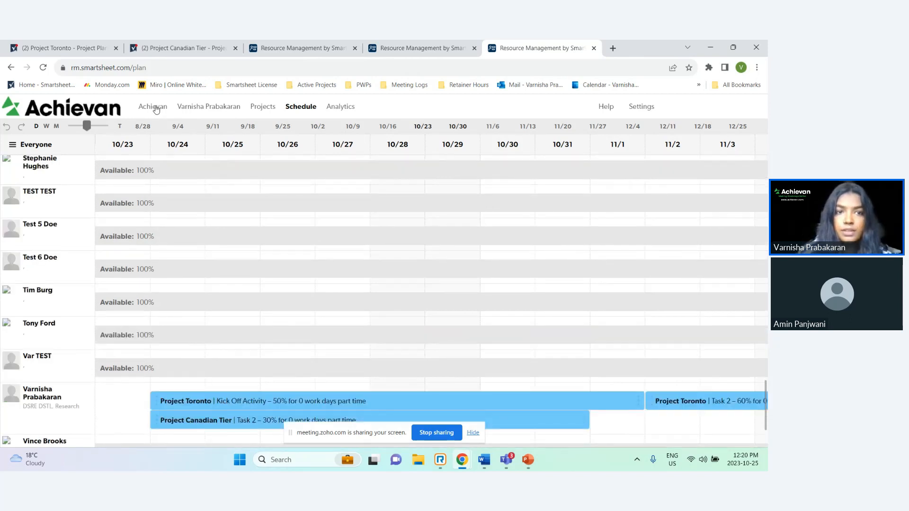
Open the Add a person form, expand its extra fields and review availability, utilization, bill rate and tag sections
left_click(153, 106)
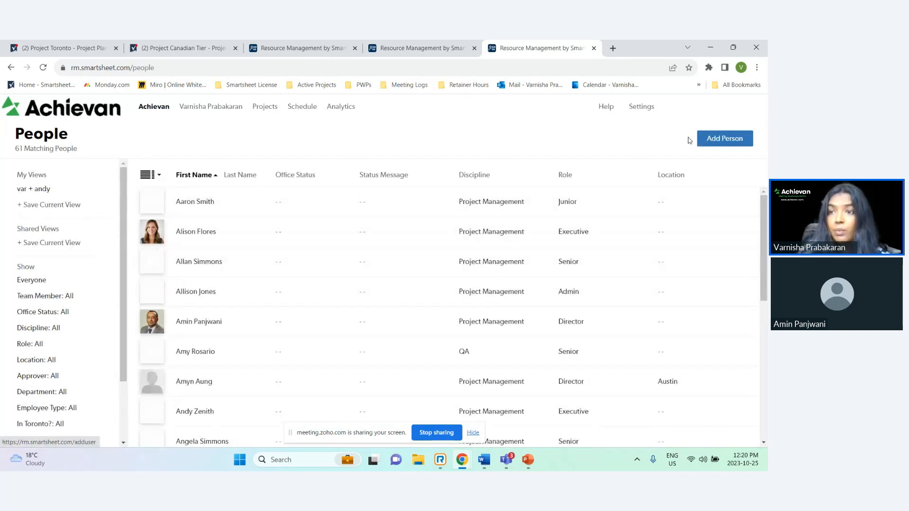
left_click(724, 138)
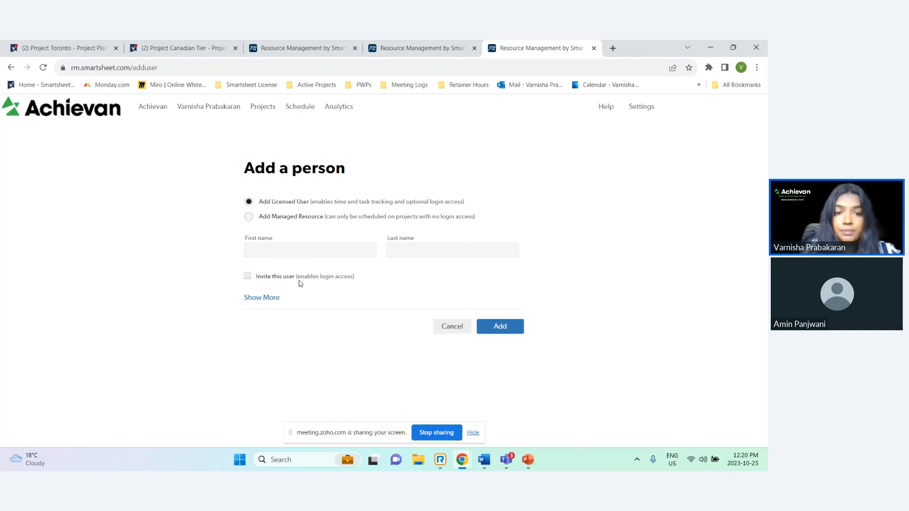
left_click(268, 299)
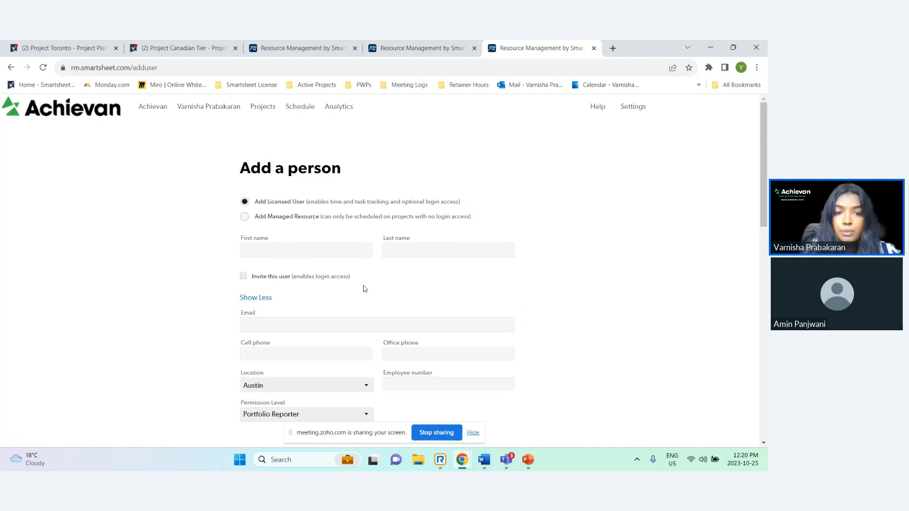
scroll(366, 285, "down", 3)
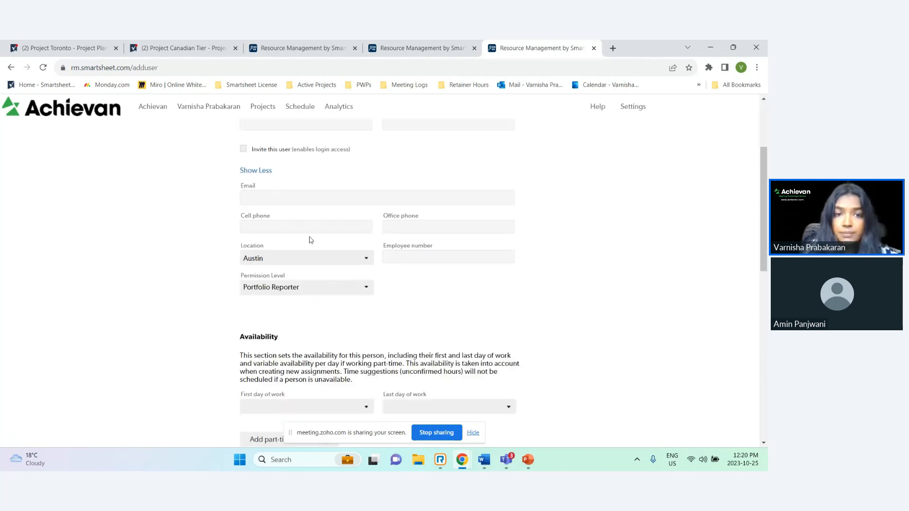
scroll(280, 348, "down", 5)
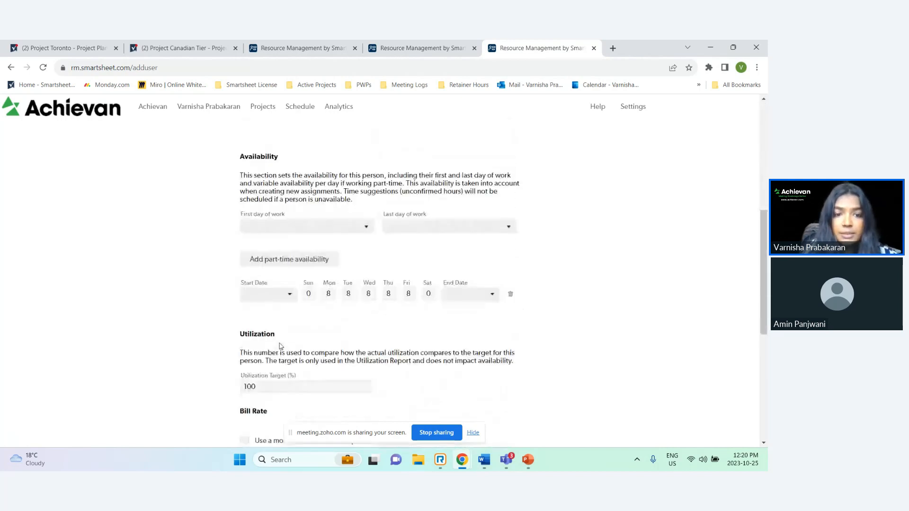
scroll(281, 346, "down", 4)
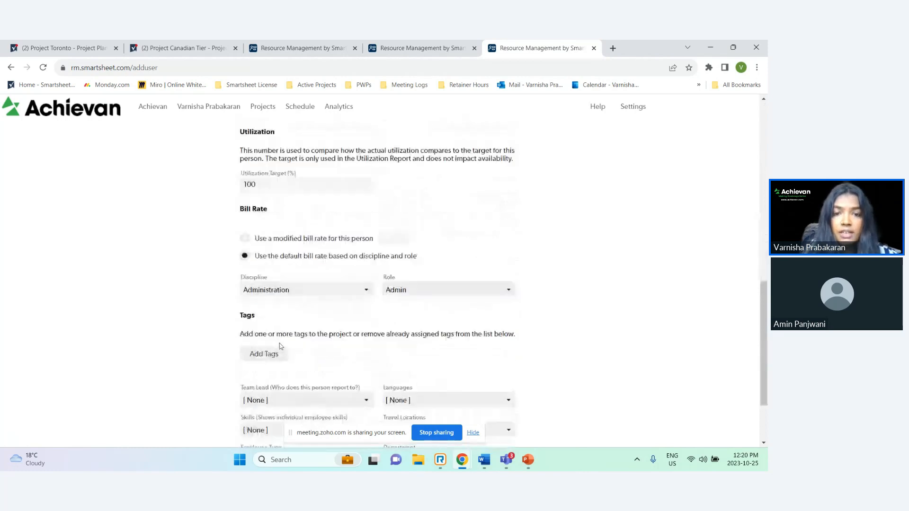
scroll(281, 347, "down", 1)
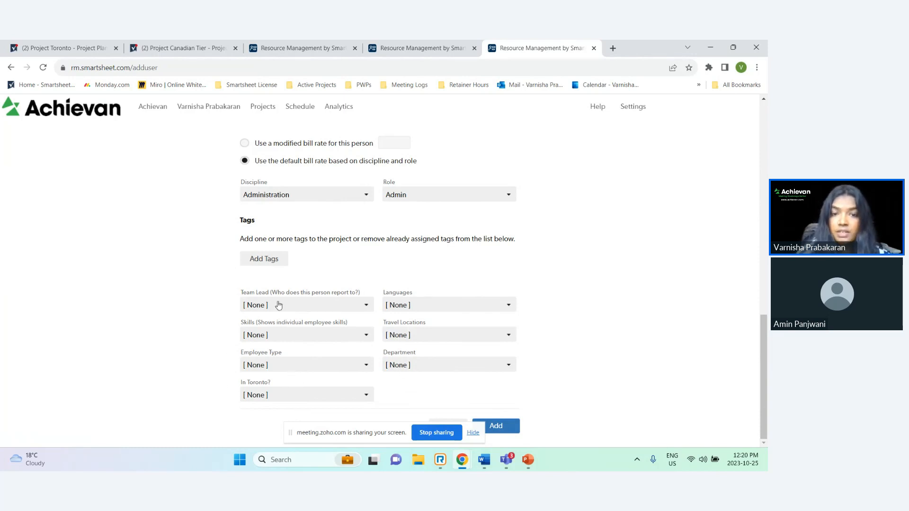
Browse the Languages and other custom-field lists in the form, then leave it without adding anyone
left_click(412, 307)
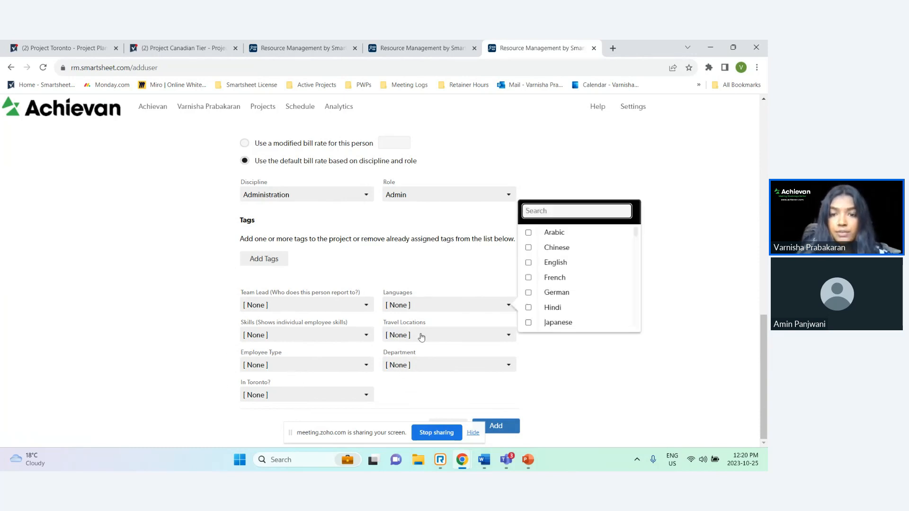
left_click(423, 337)
left_click(430, 369)
left_click(134, 339)
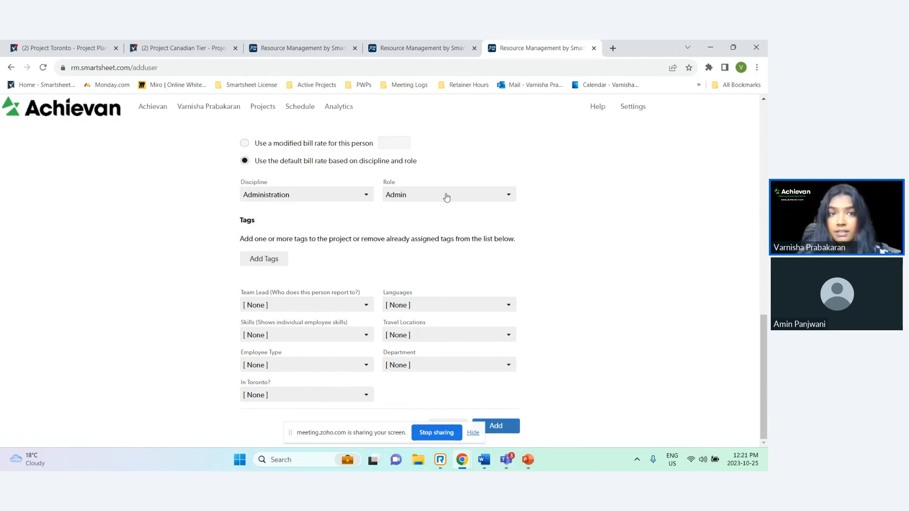
scroll(444, 197, "up", 1)
left_click(155, 106)
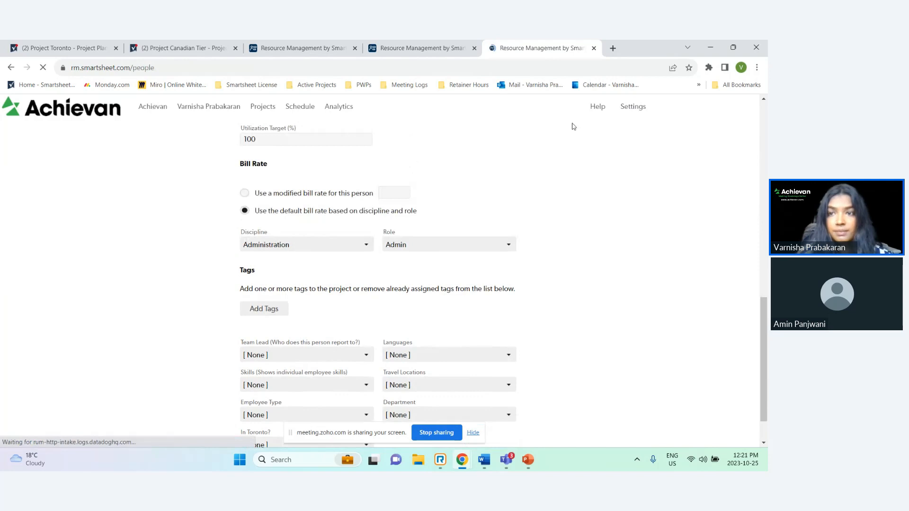
Open Account Settings and review the Project Custom Fields and People Custom Fields lists
left_click(643, 110)
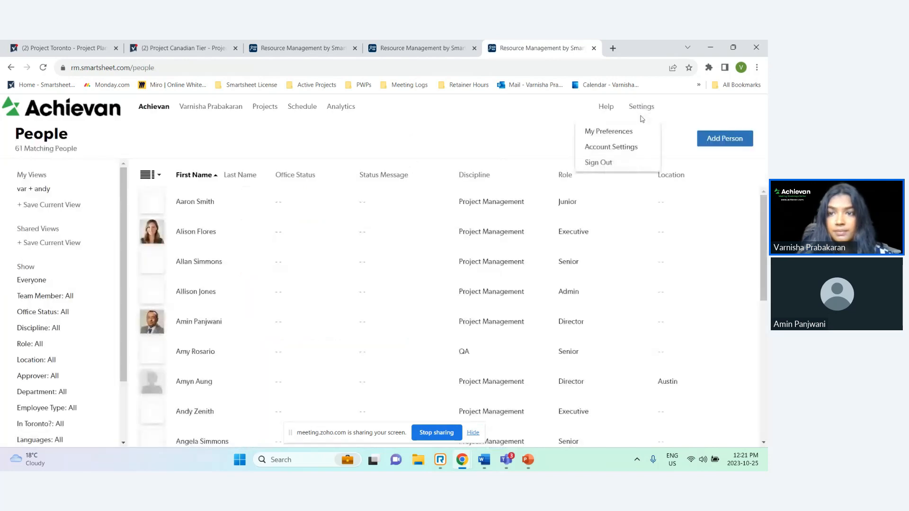
left_click(644, 145)
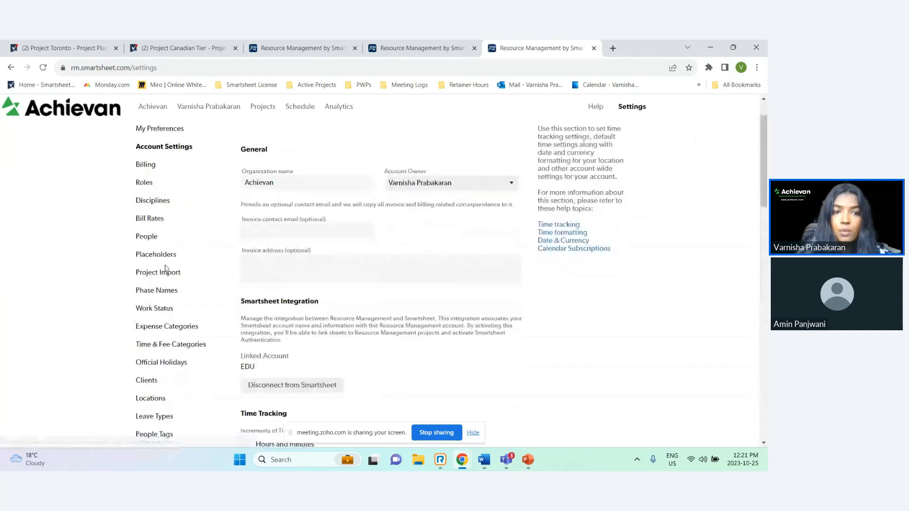
scroll(164, 272, "down", 1)
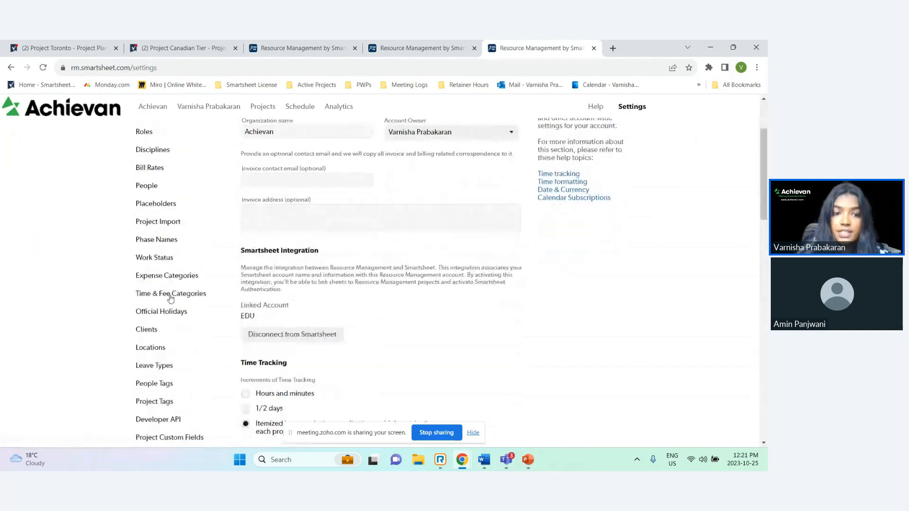
scroll(170, 295, "down", 1)
scroll(170, 298, "down", 1)
left_click(168, 335)
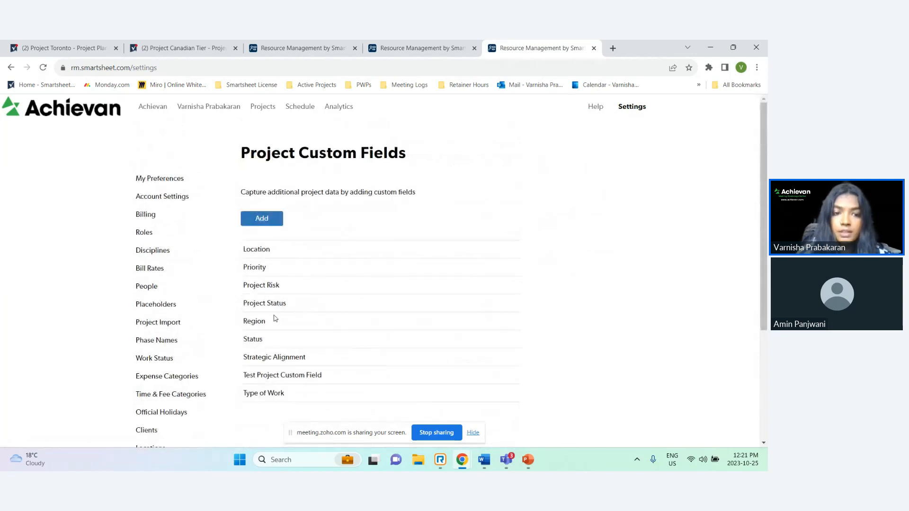
scroll(169, 378, "down", 3)
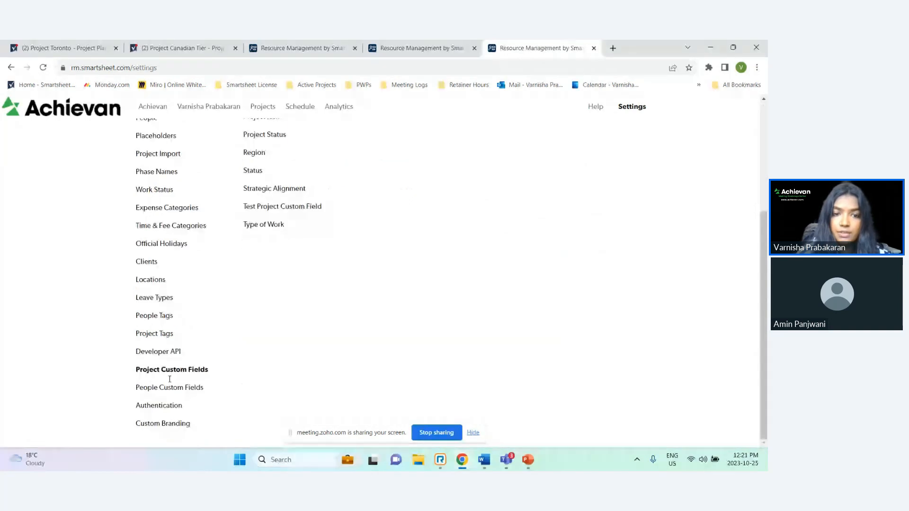
left_click(169, 386)
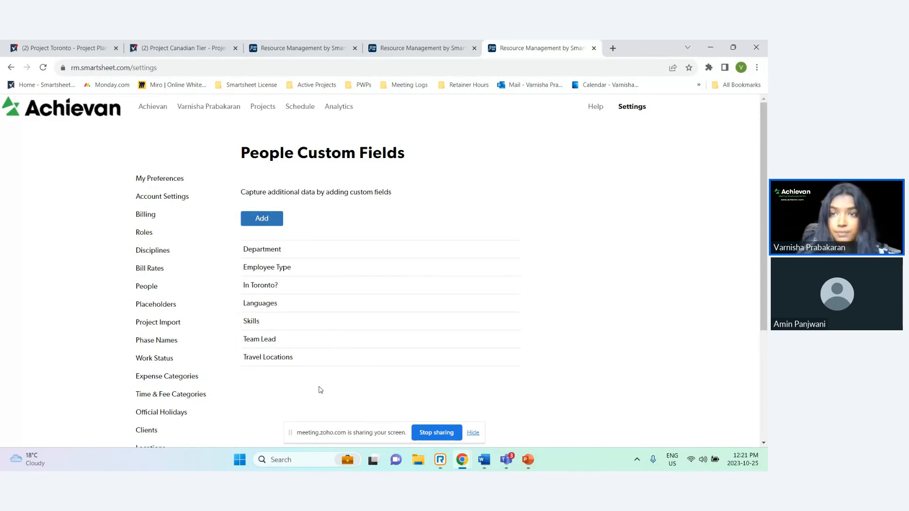
Duplicate the Project Canadian Tier project plan tab
left_click(199, 47)
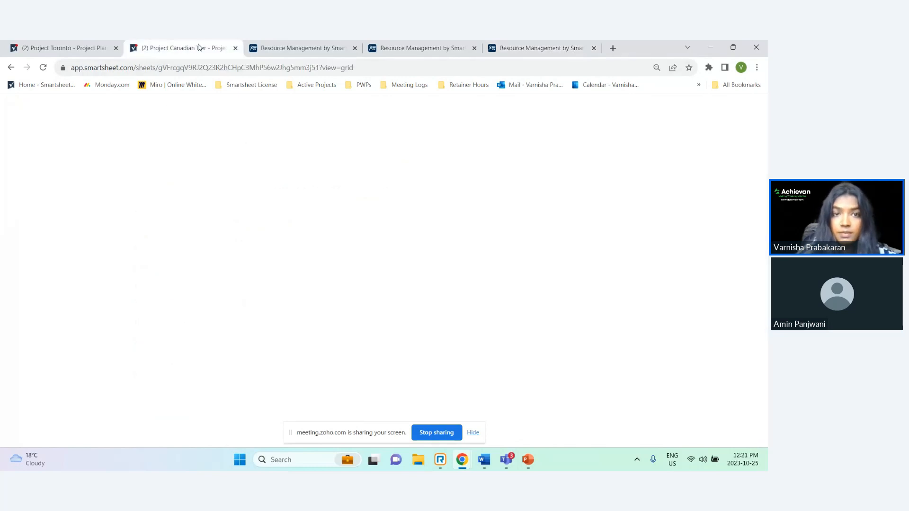
right_click(199, 47)
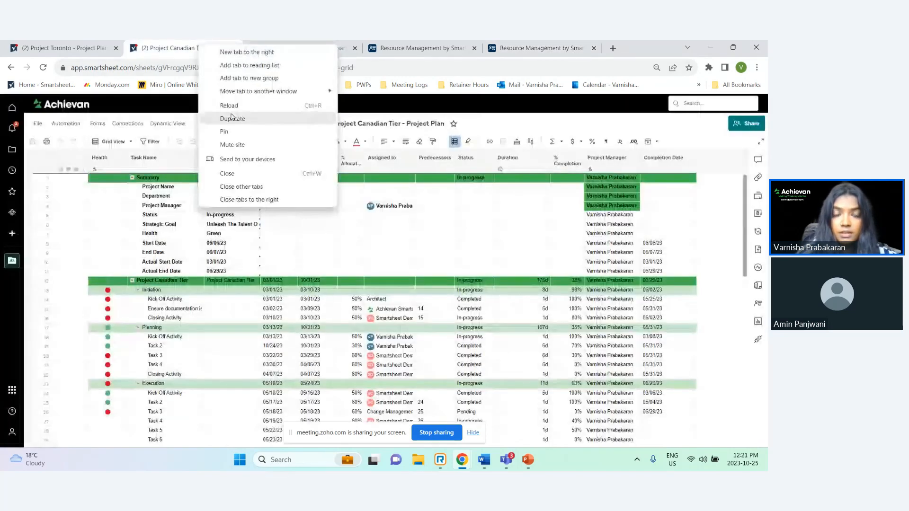
left_click(232, 118)
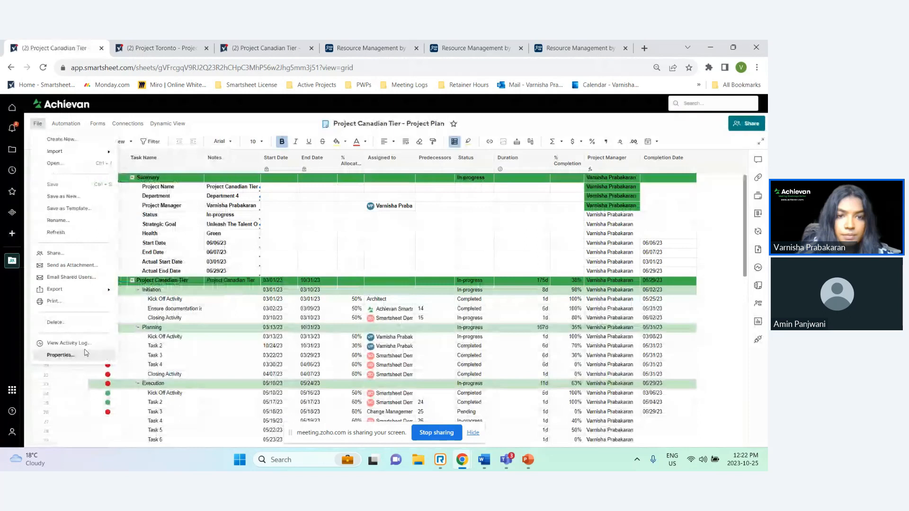
Open the Project DEF - Project Plan sheet from the PPM Solution workspace and switch it to Grid View
left_click(86, 353)
left_click(413, 247)
scroll(161, 342, "down", 1)
left_click(76, 382)
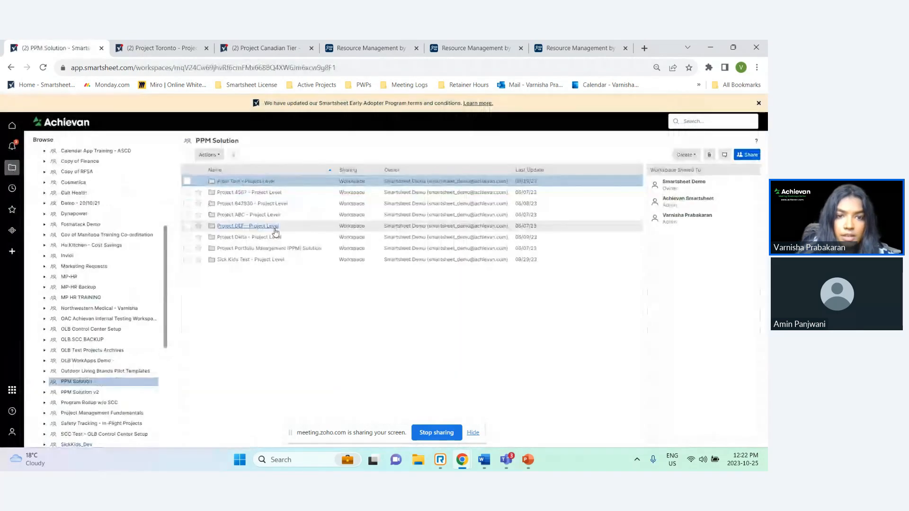
left_click(269, 227)
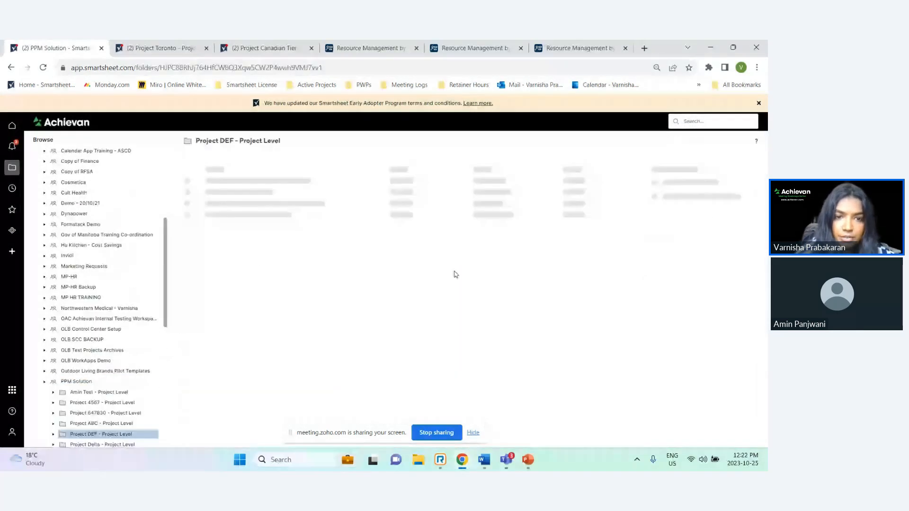
left_click(258, 238)
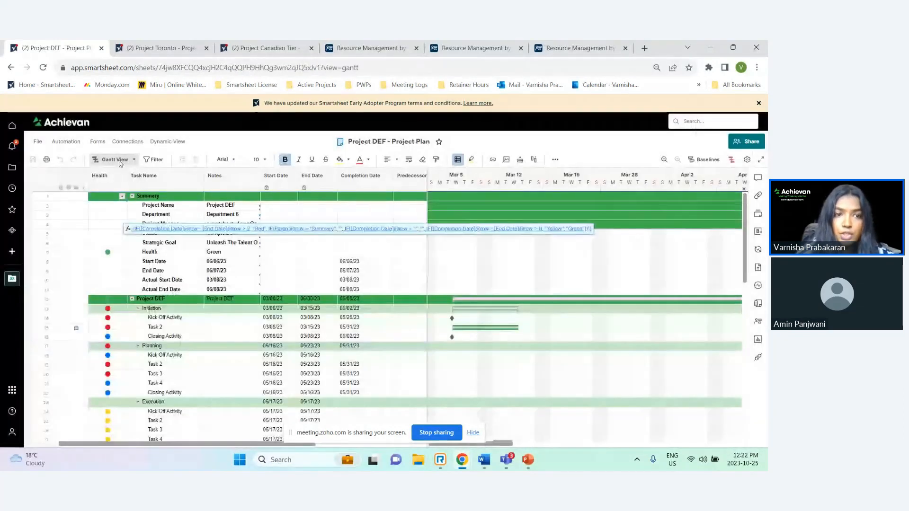
left_click(132, 160)
left_click(130, 179)
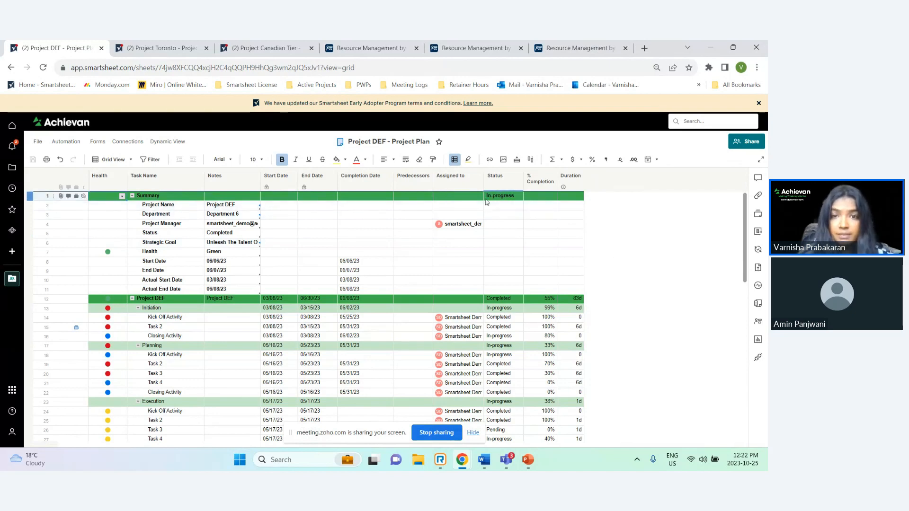
Insert a new column named % Allocation to the right of the Assigned to column
right_click(468, 185)
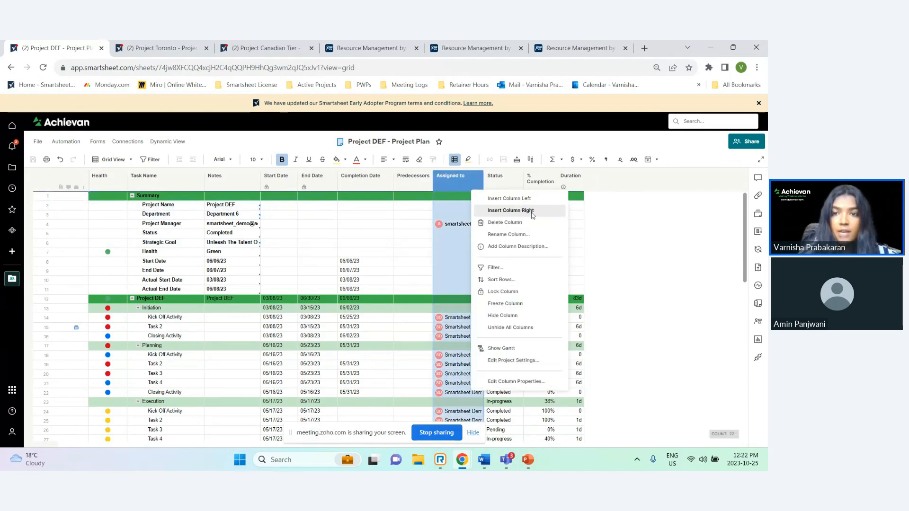
left_click(529, 211)
type("% Allocation")
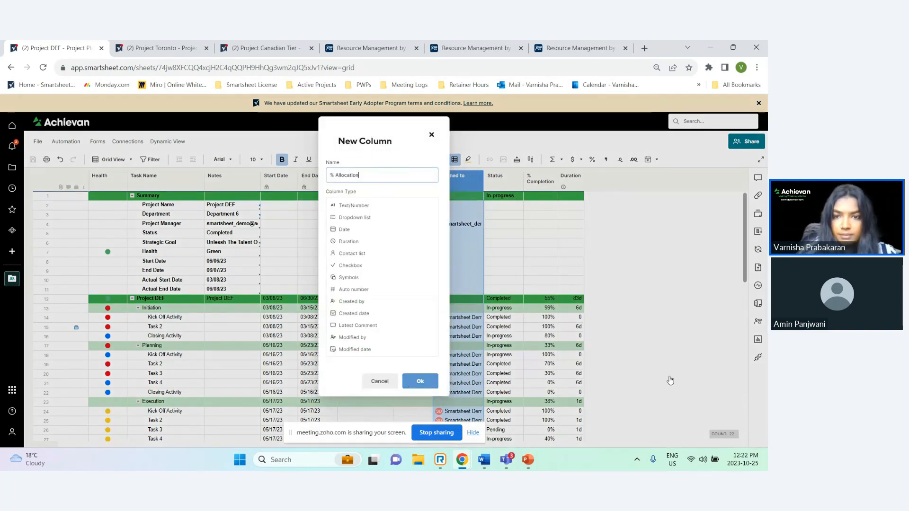
key("Return")
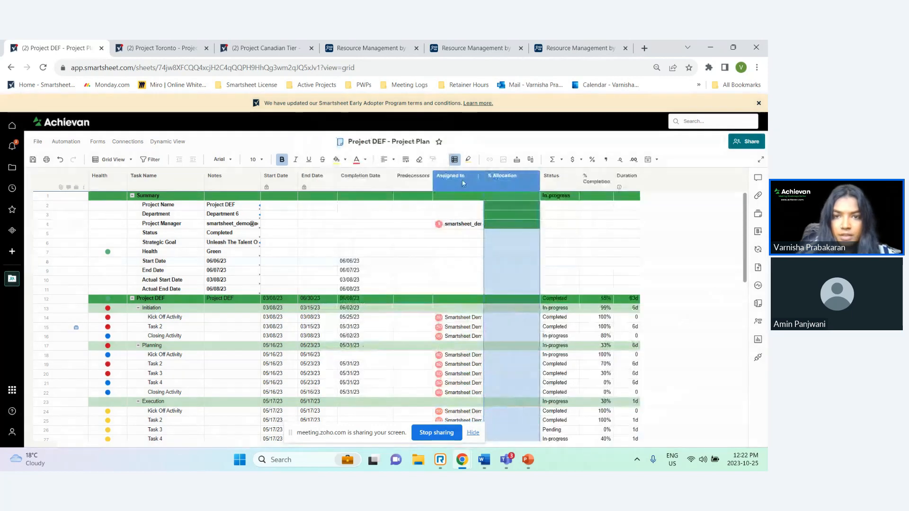
Rearrange columns so % Allocation sits after Assigned to and Completion Date moves to the end
left_click_drag(457, 180, 365, 190)
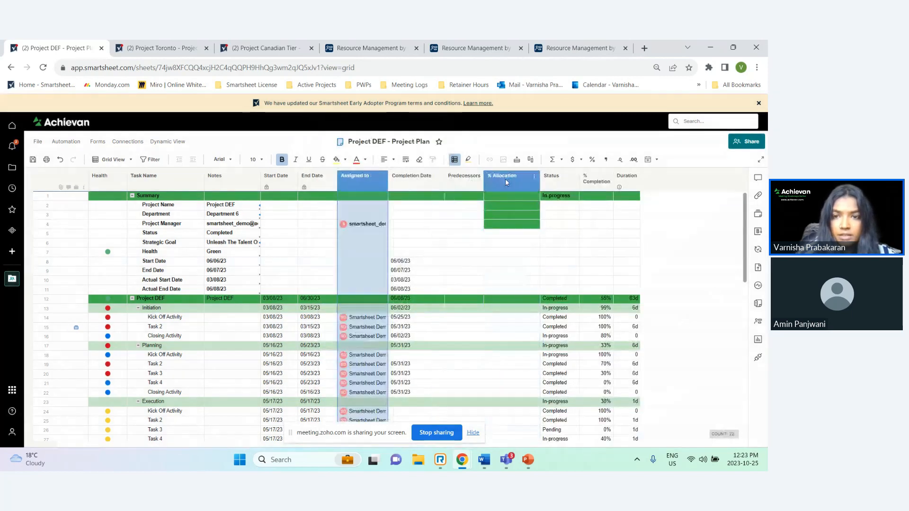
left_click(504, 178)
left_click_drag(453, 185, 408, 184)
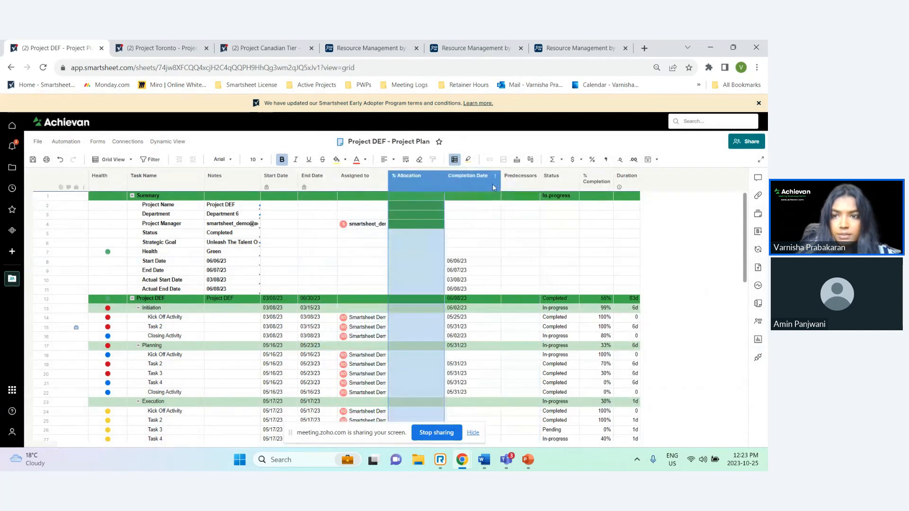
left_click_drag(492, 183, 681, 200)
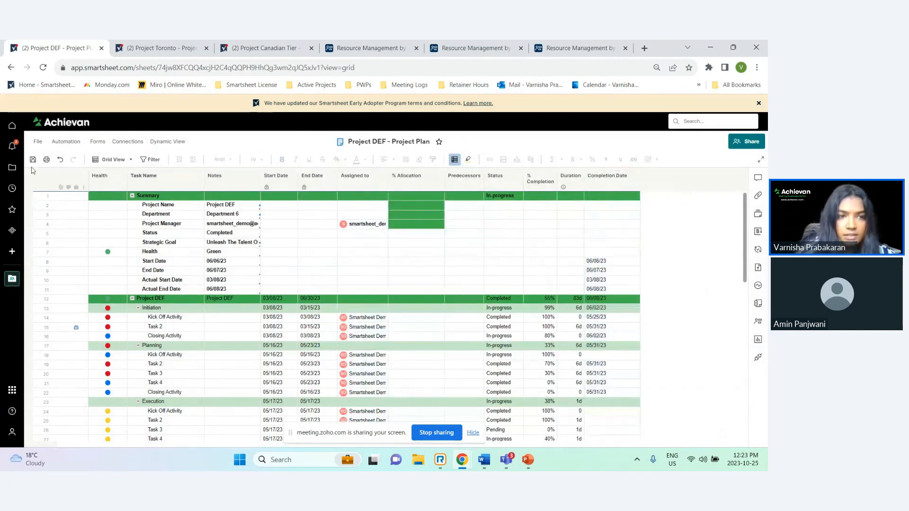
Open the sheet's Resource Management panel
scroll(675, 241, "down", 1)
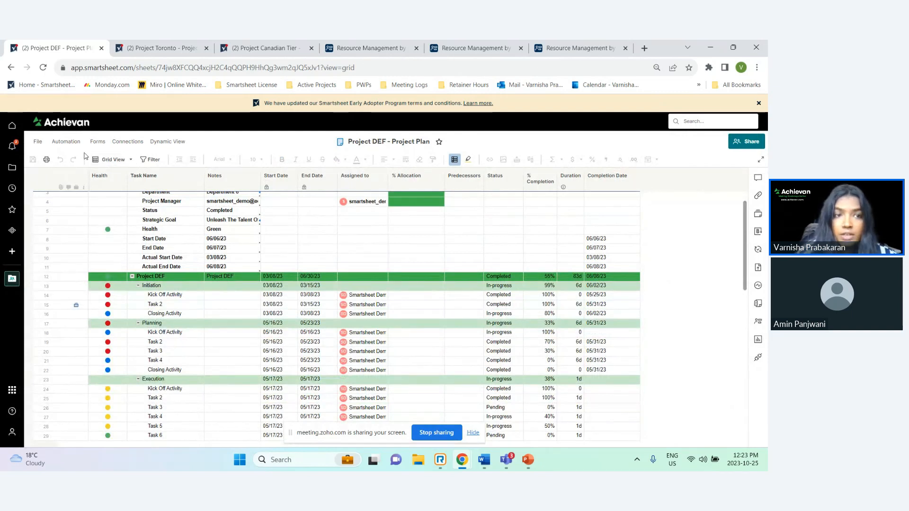
left_click(760, 160)
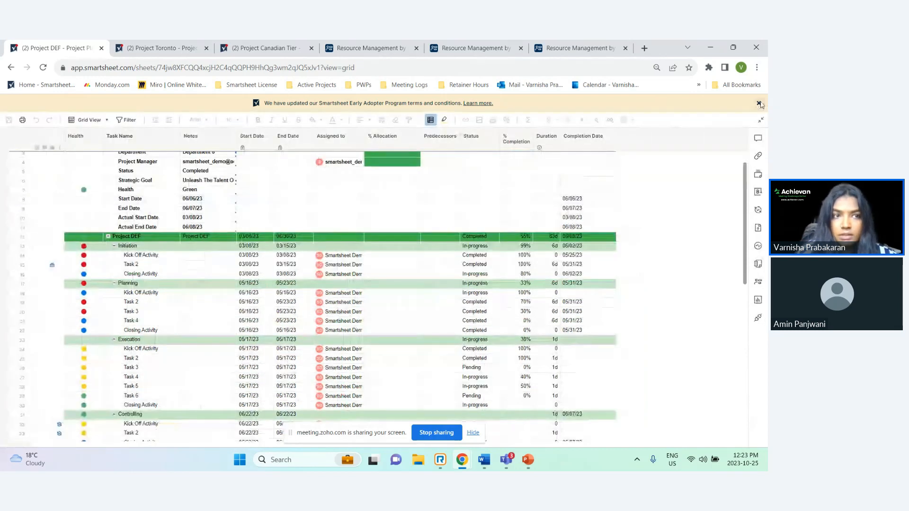
left_click(759, 103)
scroll(664, 231, "up", 1)
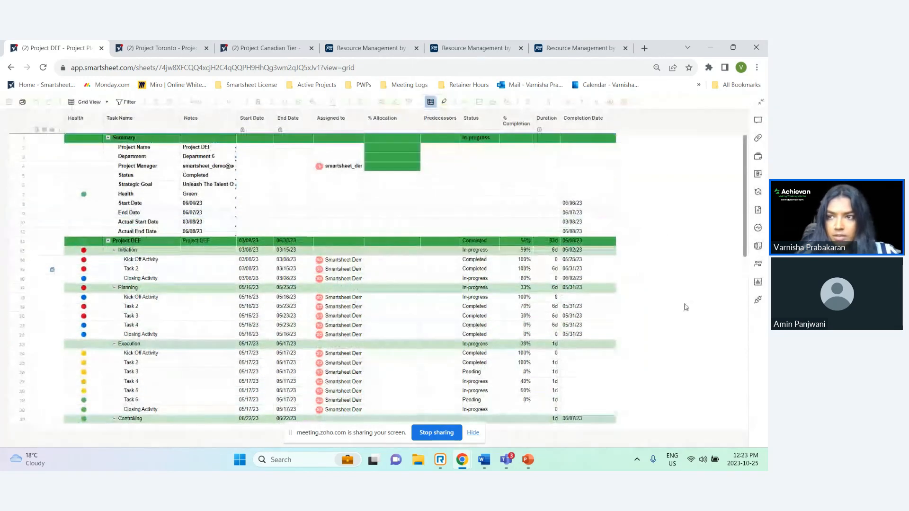
left_click(760, 104)
left_click(123, 143)
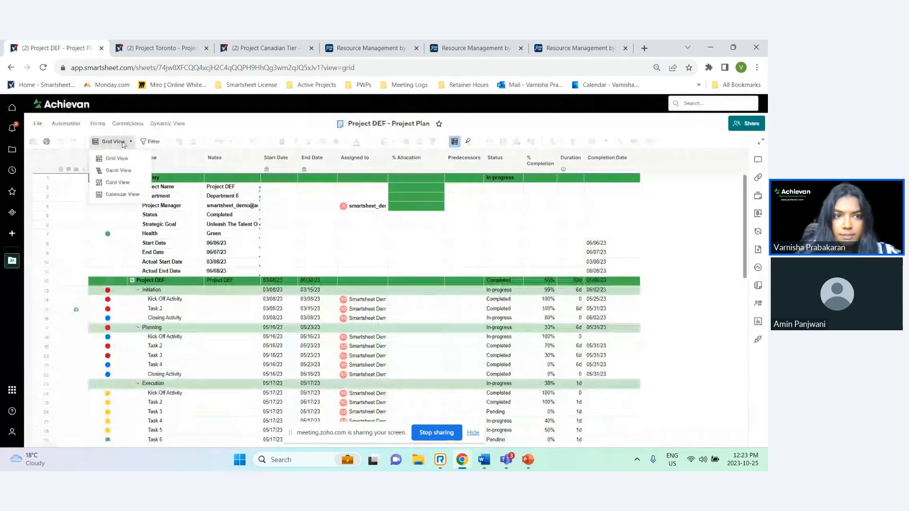
left_click(123, 142)
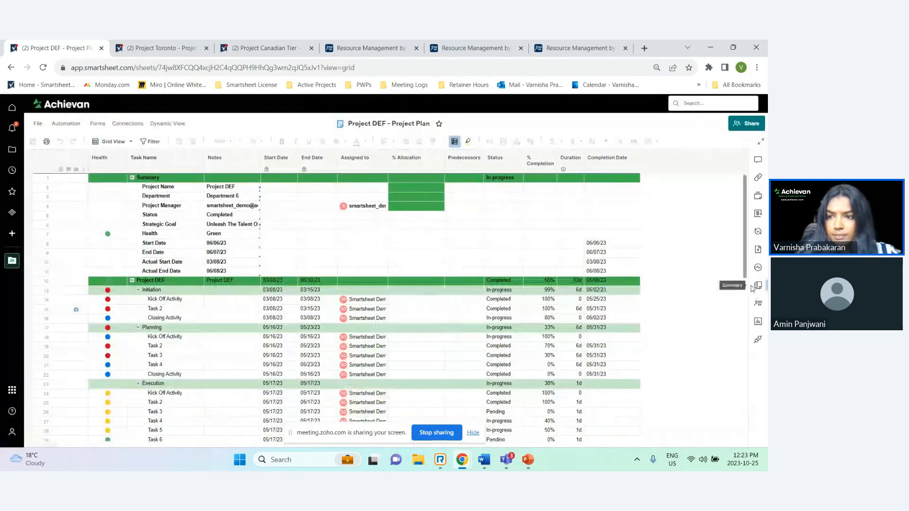
left_click(758, 303)
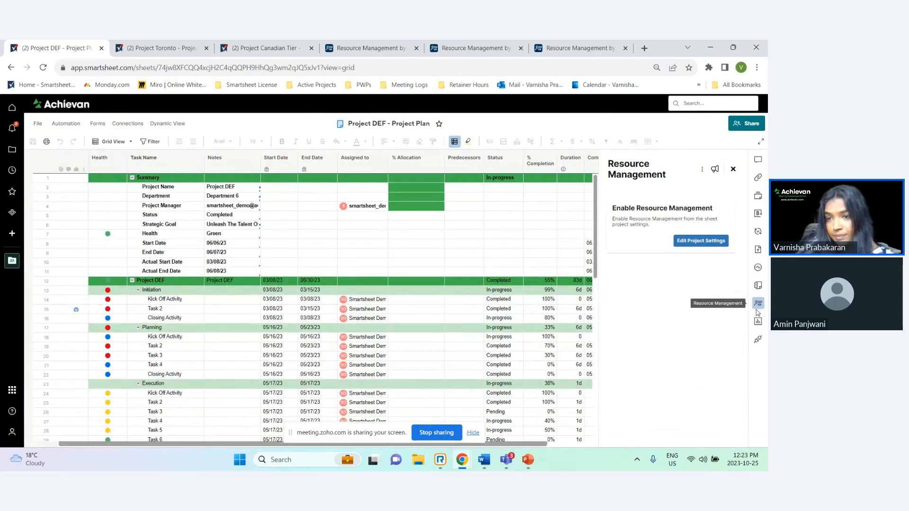
Enable Resource Management by Smartsheet in the project settings, using Assigned to and % Allocation columns, and connect it as a new project
left_click(701, 241)
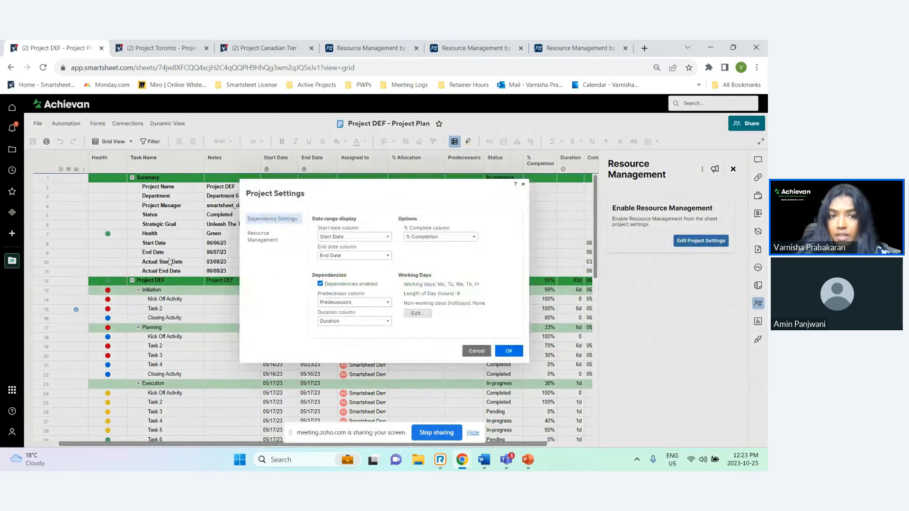
left_click(265, 237)
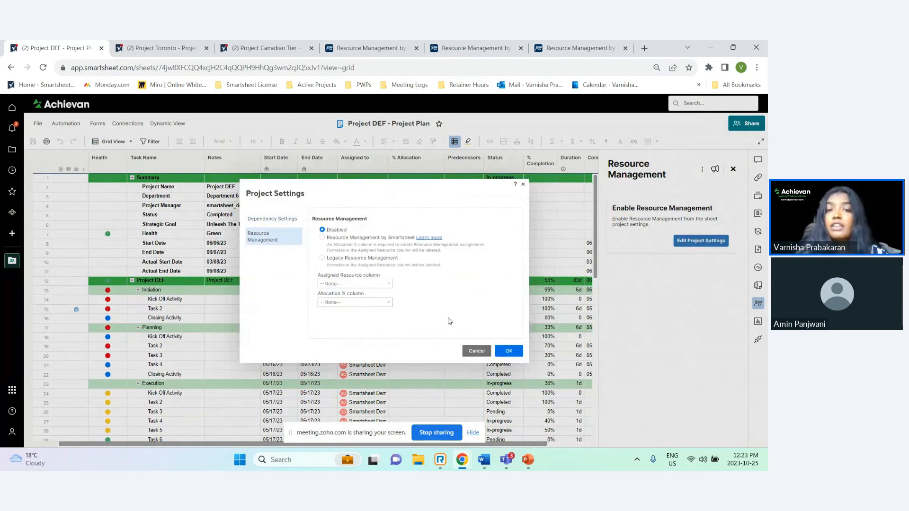
left_click(331, 237)
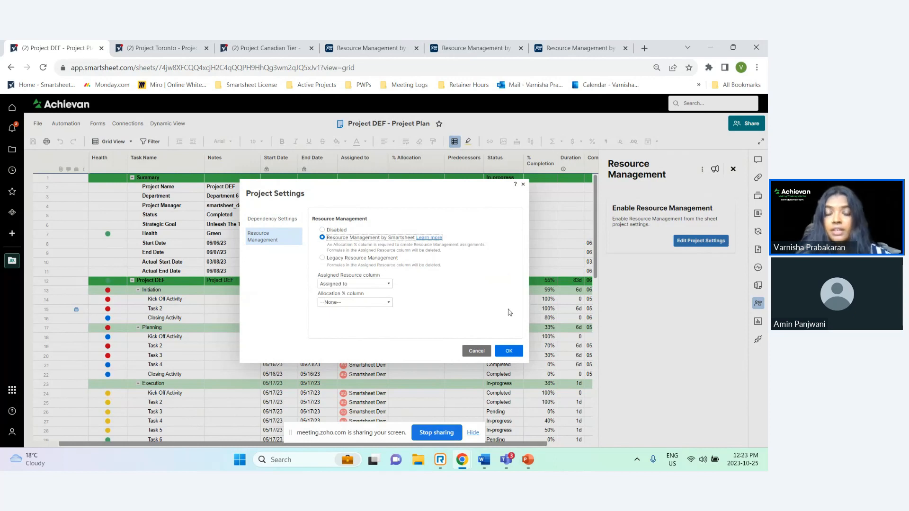
left_click(358, 302)
left_click(335, 345)
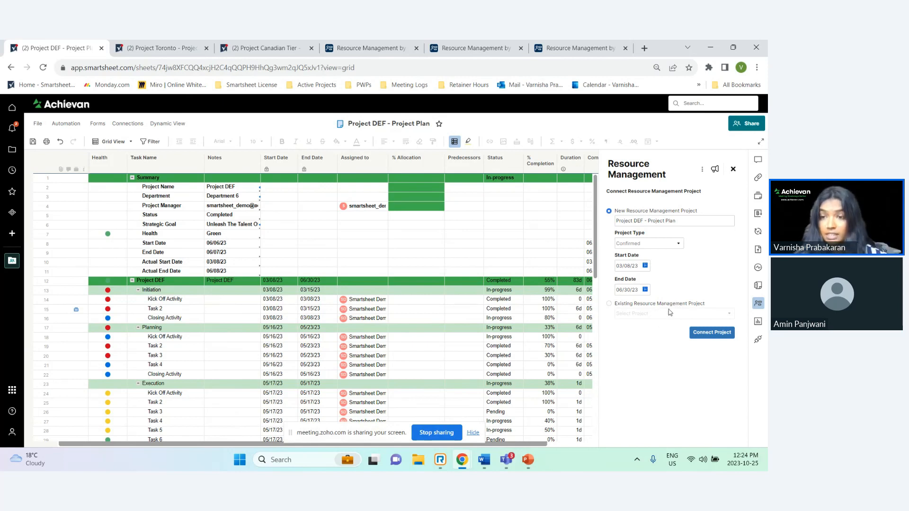
left_click(715, 333)
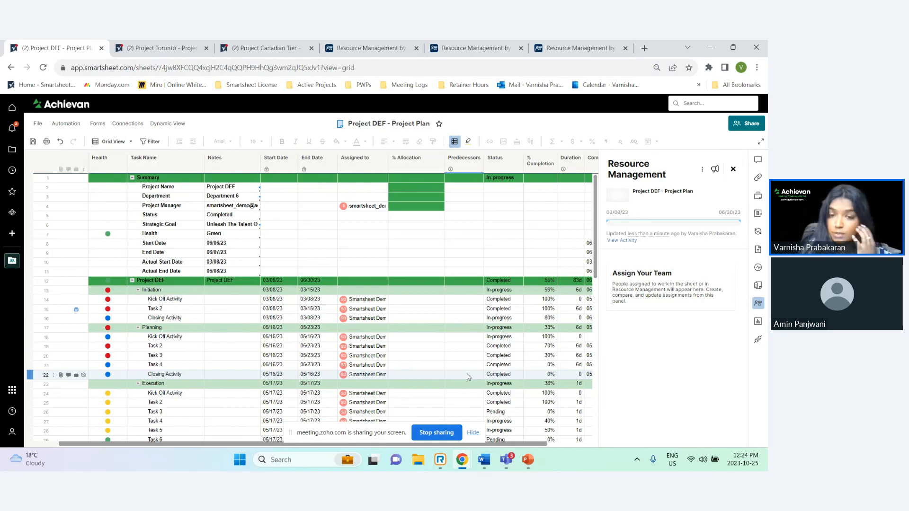
Clear the Assigned to cells of the Planning phase tasks
scroll(374, 308, "down", 1)
left_click(373, 294)
left_click(366, 312)
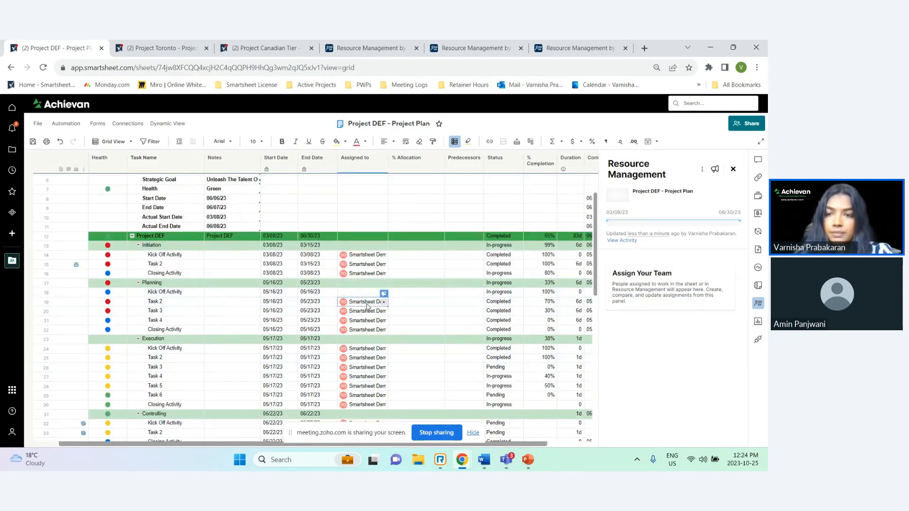
key("Delete")
left_click(365, 321)
key("Delete")
left_click(361, 329)
key("Delete")
Assign the presenter's own contact to the Planning phase's Kick Off Activity
left_click(362, 295)
left_click(384, 294)
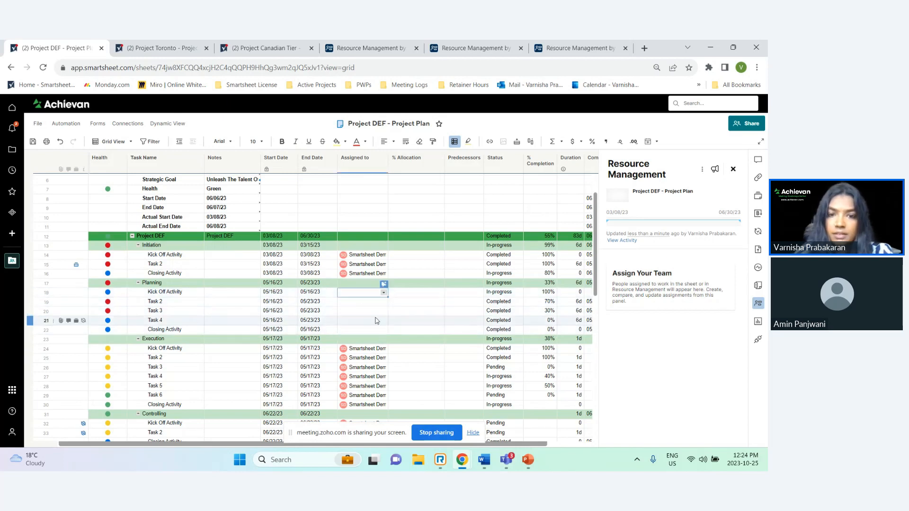
type("var")
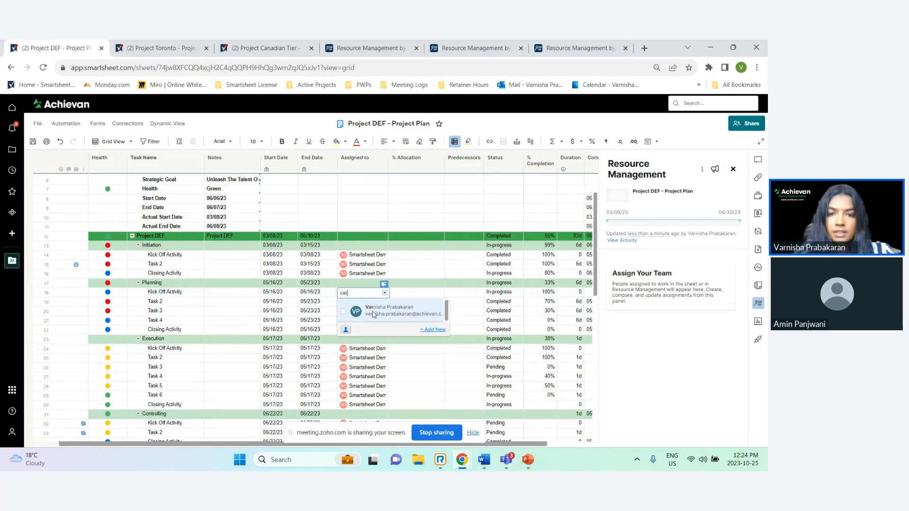
left_click(371, 312)
left_click(439, 208)
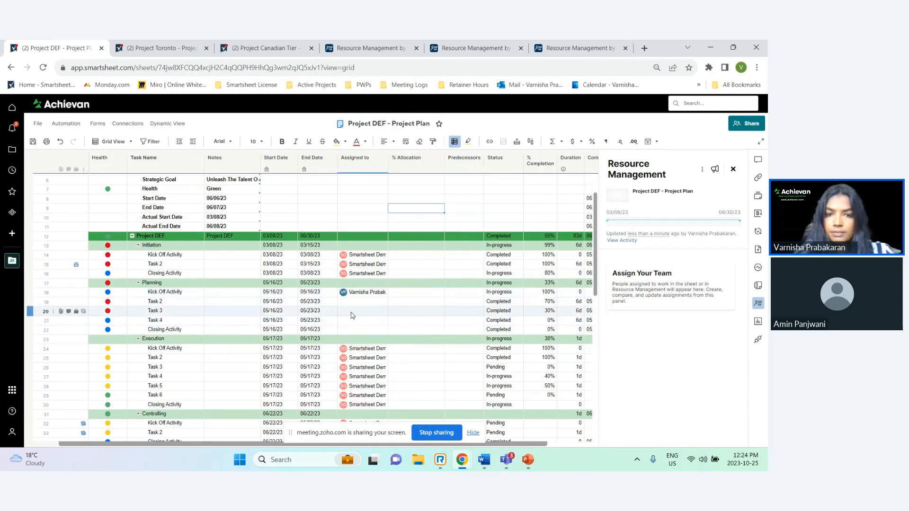
Fill that assignee down through Closing Activity in the Planning phase, then save and reload the sheet
left_click(386, 293)
left_click_drag(388, 297, 387, 332)
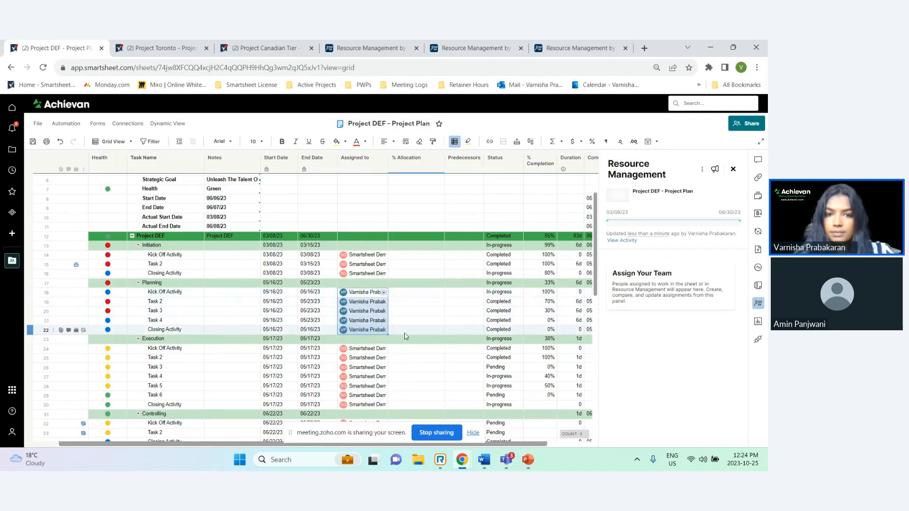
left_click(33, 141)
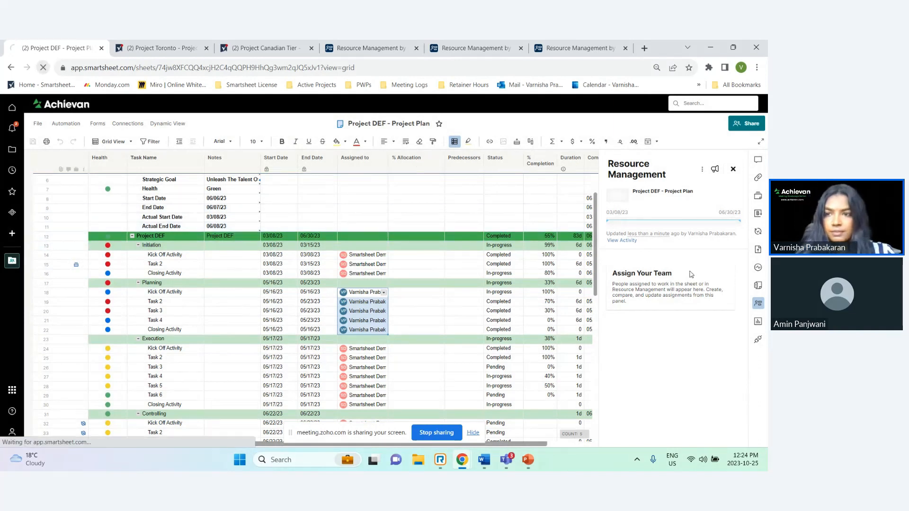
left_click(43, 68)
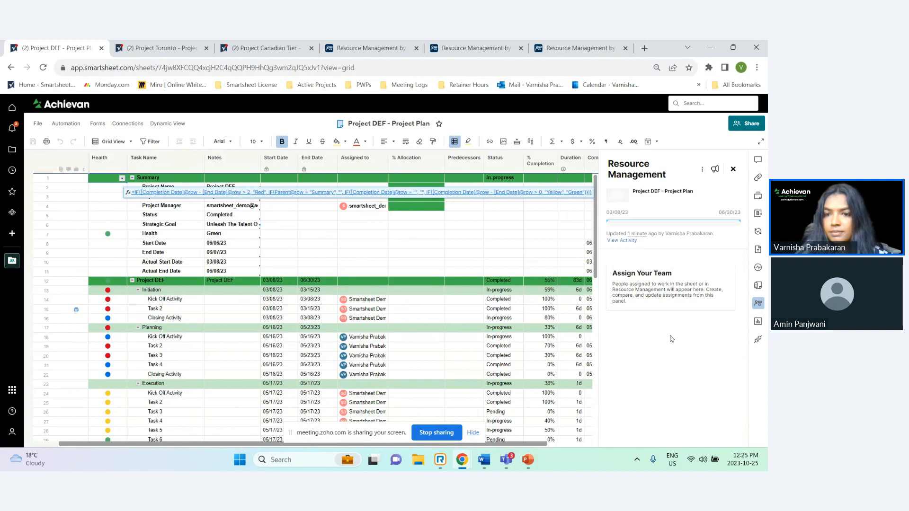
Open the connected project in Resource Management and review its Activity, Schedule and Worklist pages
left_click(621, 240)
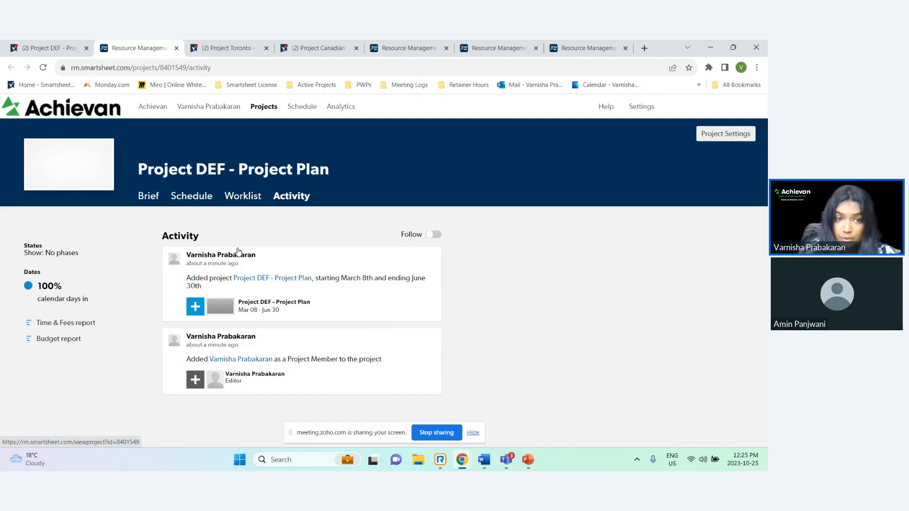
left_click(192, 196)
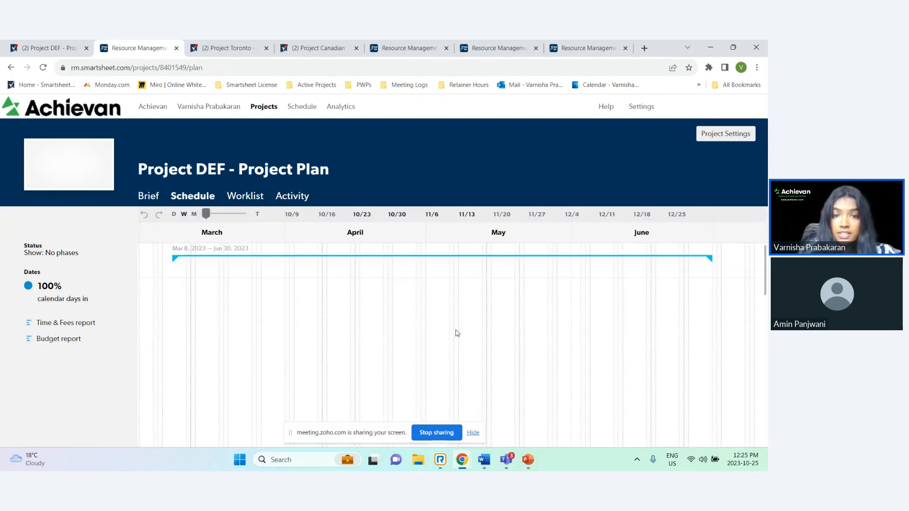
left_click_drag(513, 322, 260, 318)
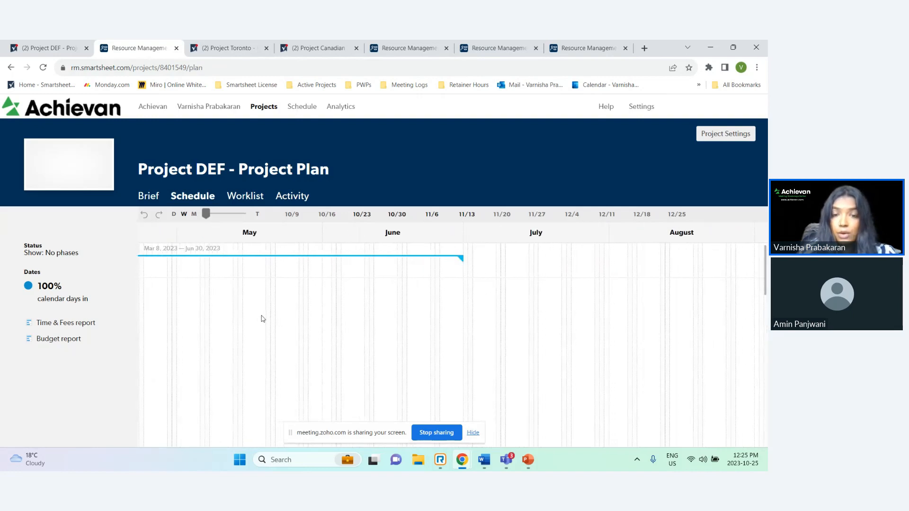
left_click(244, 196)
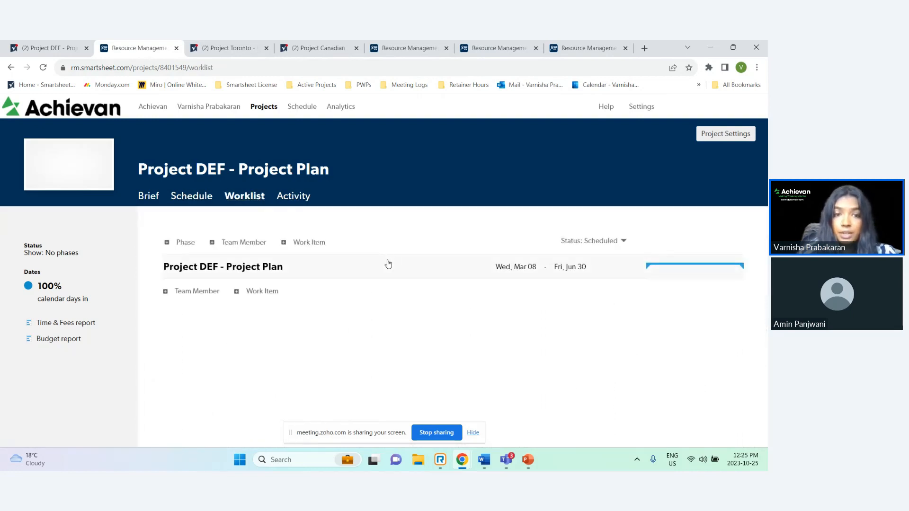
left_click(293, 196)
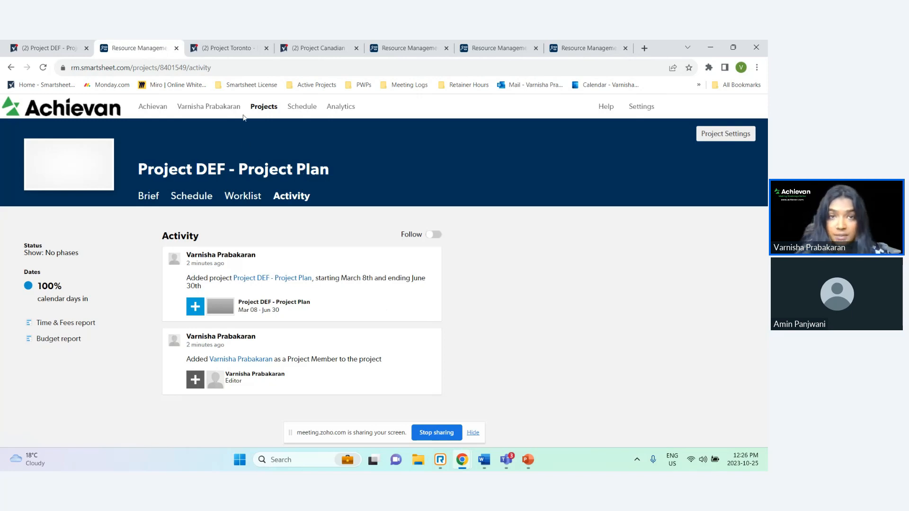
Close the Project DEF - Project Plan tab and its Resource Management project tab
left_click(237, 53)
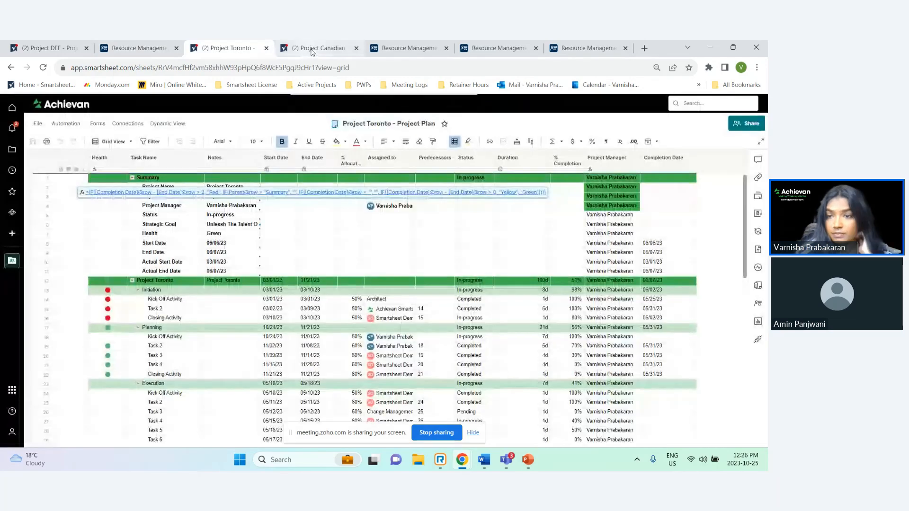
left_click(312, 49)
left_click(243, 50)
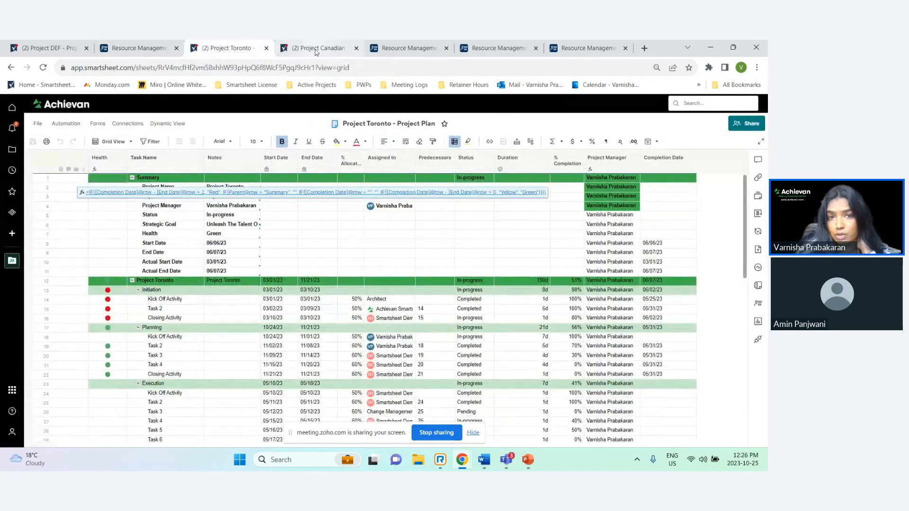
left_click(86, 49)
left_click(86, 49)
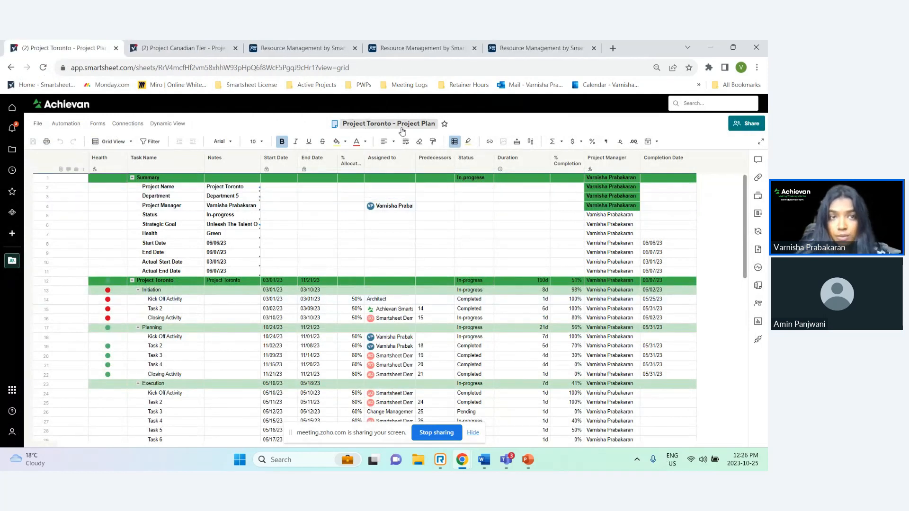
Compare the Toronto and Canadian Tier plans, examining the Planning tasks' start dates, end dates and allocations in Project Toronto
left_click(221, 49)
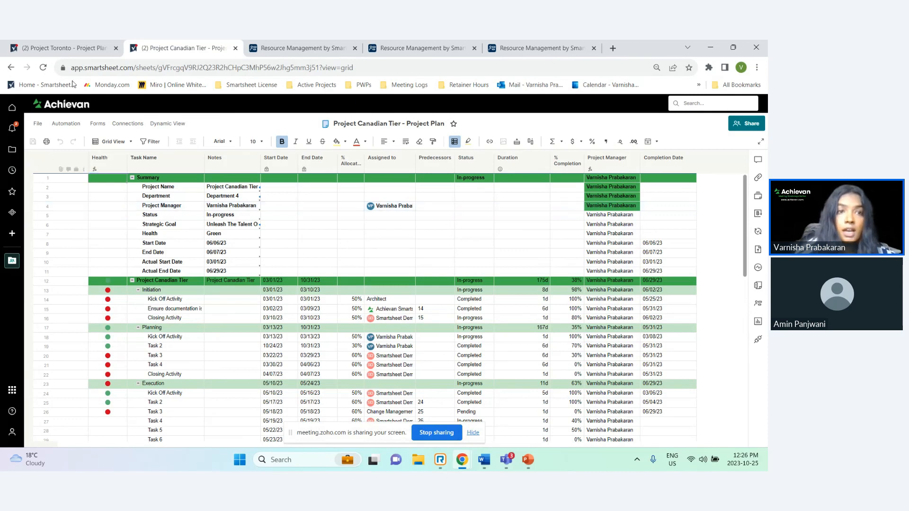
left_click(74, 49)
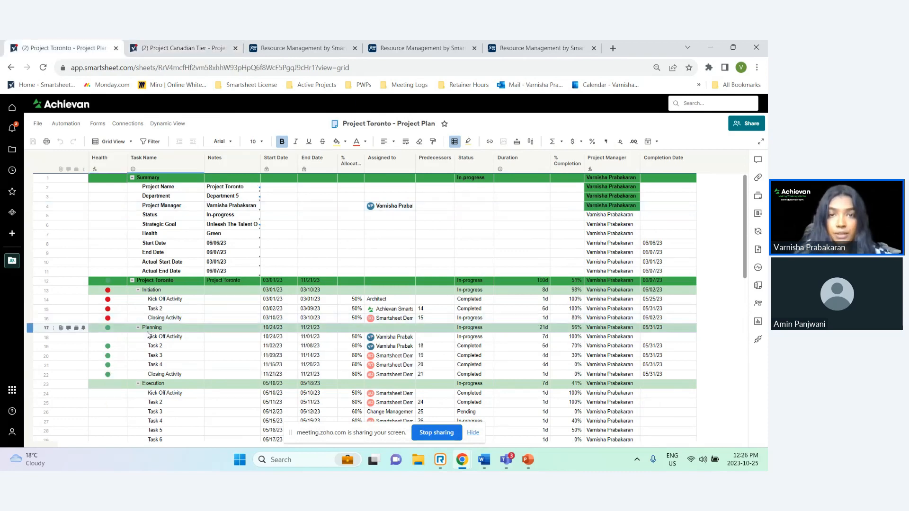
scroll(300, 353, "down", 1)
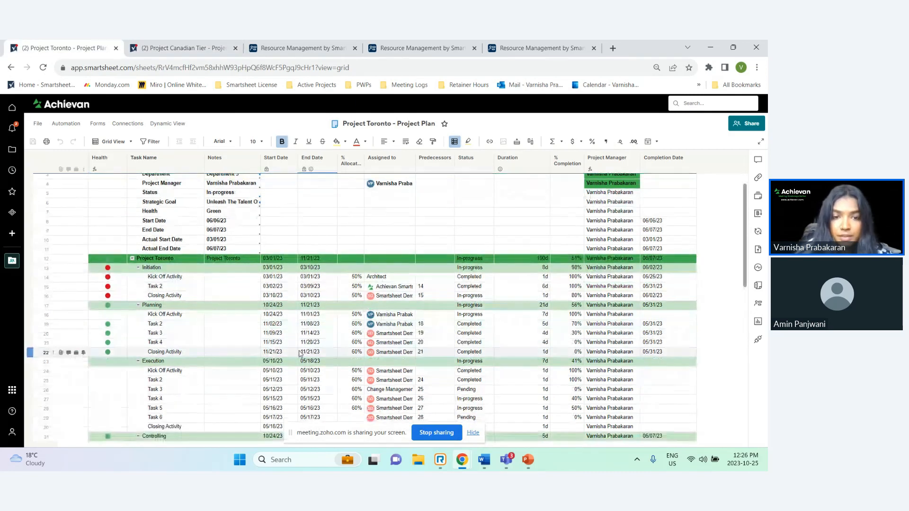
scroll(300, 353, "down", 1)
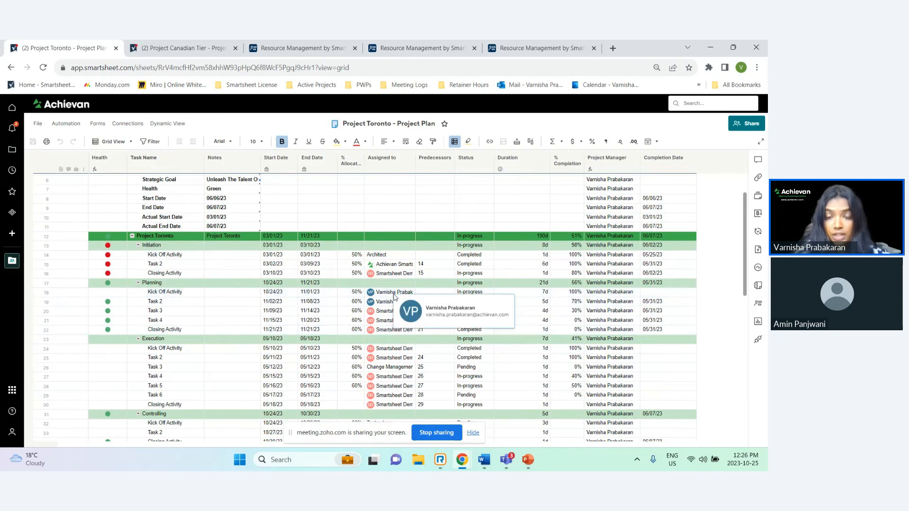
left_click(41, 301)
left_click(39, 295)
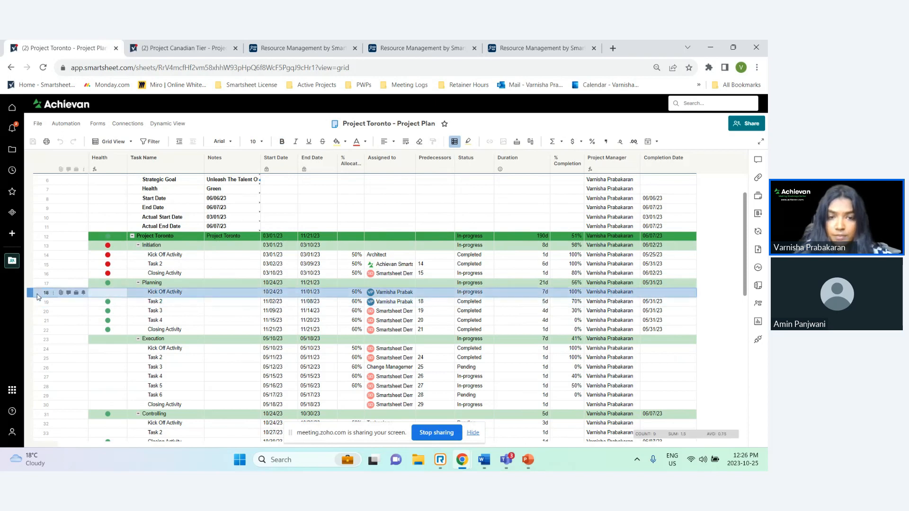
left_click(274, 293)
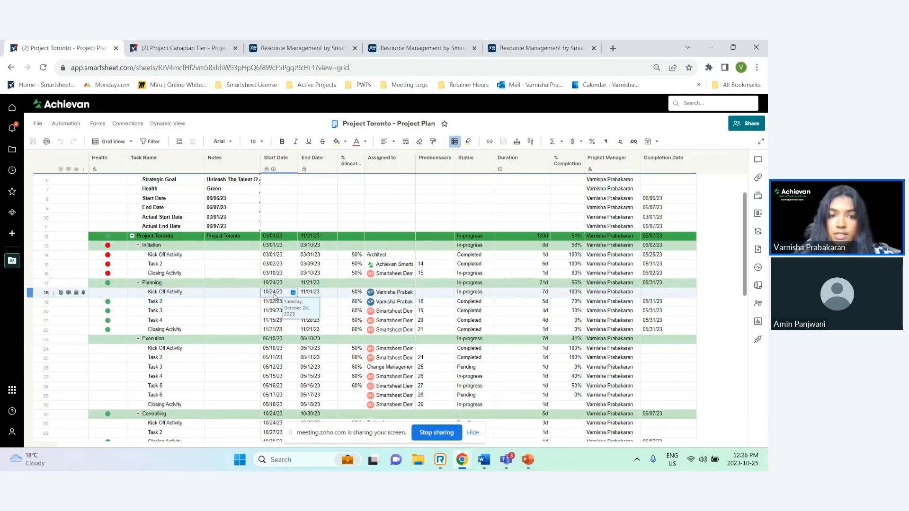
left_click(309, 294)
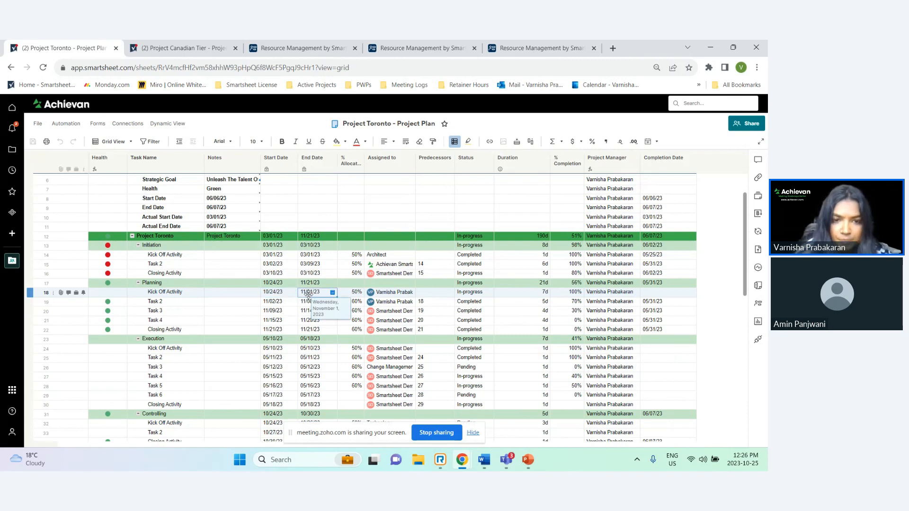
left_click(280, 302)
left_click(312, 302)
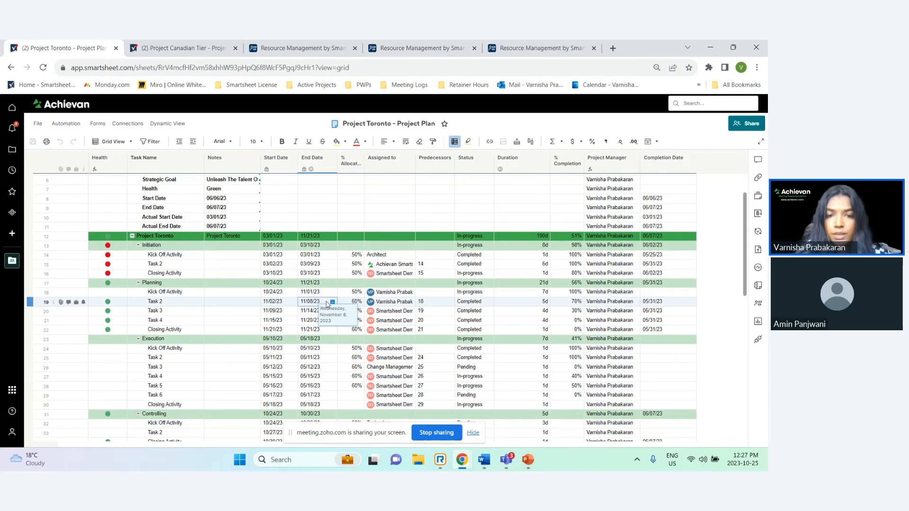
left_click(355, 303)
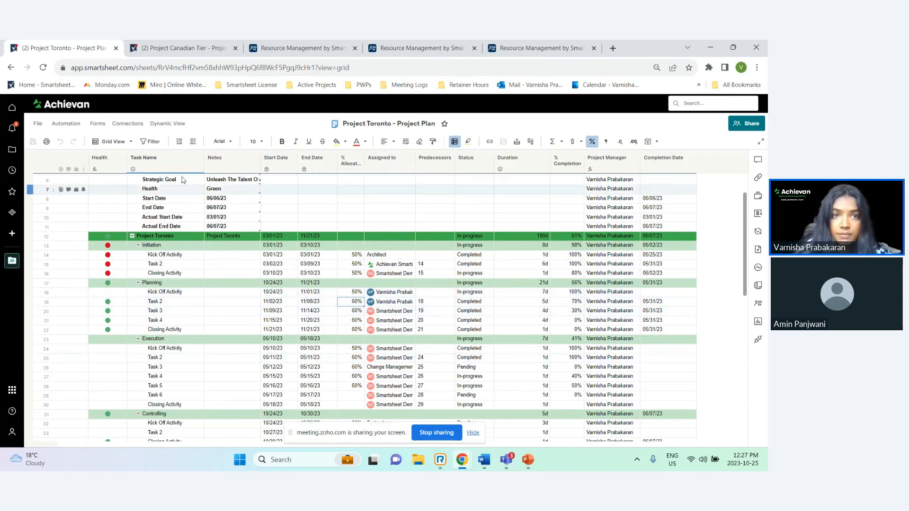
Examine the Planning tasks' start dates, end dates and allocations in the Project Canadian Tier plan
left_click(178, 49)
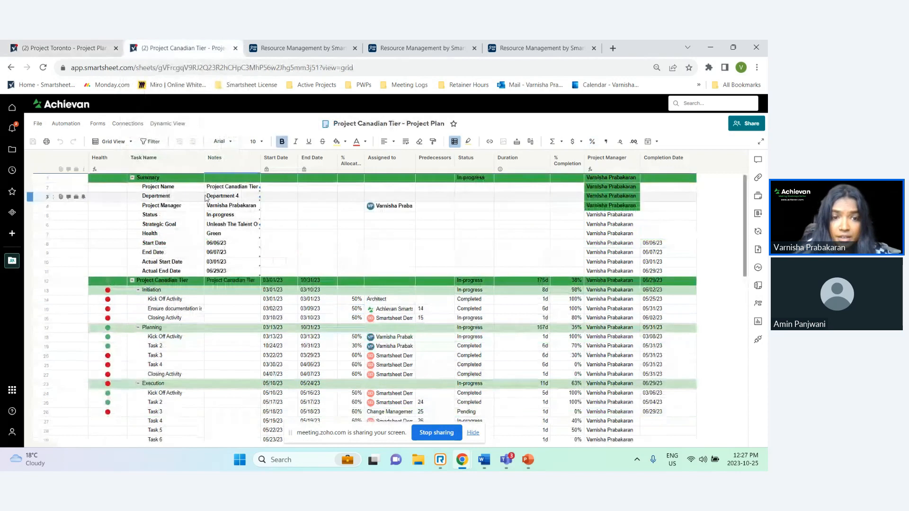
left_click(398, 346)
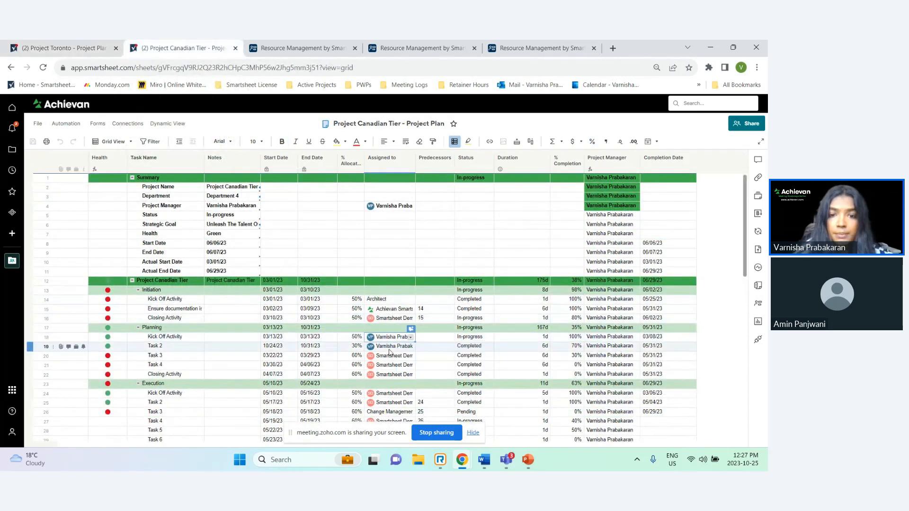
left_click(278, 338)
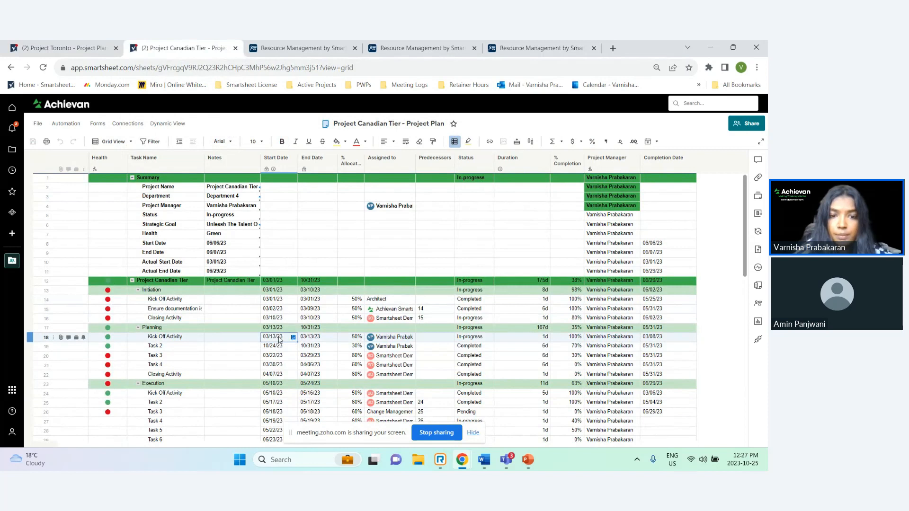
left_click(293, 337)
left_click(281, 337)
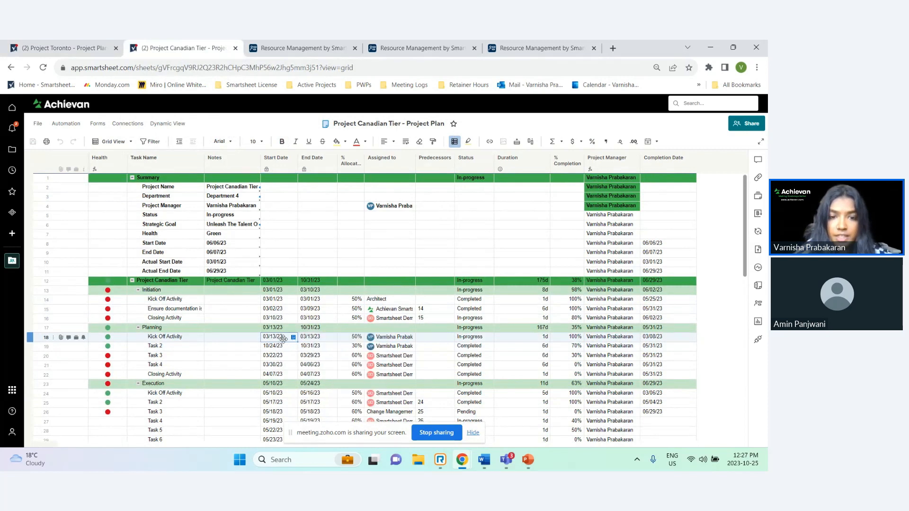
left_click(313, 339)
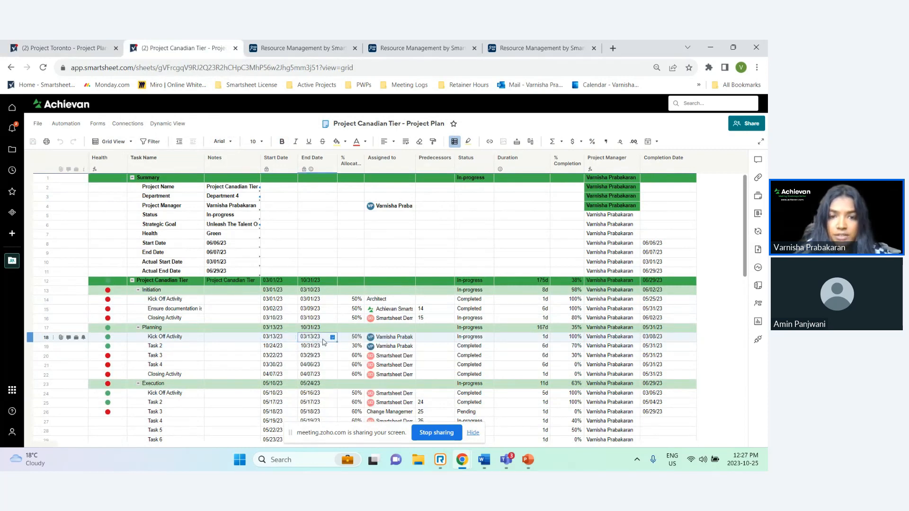
left_click(333, 337)
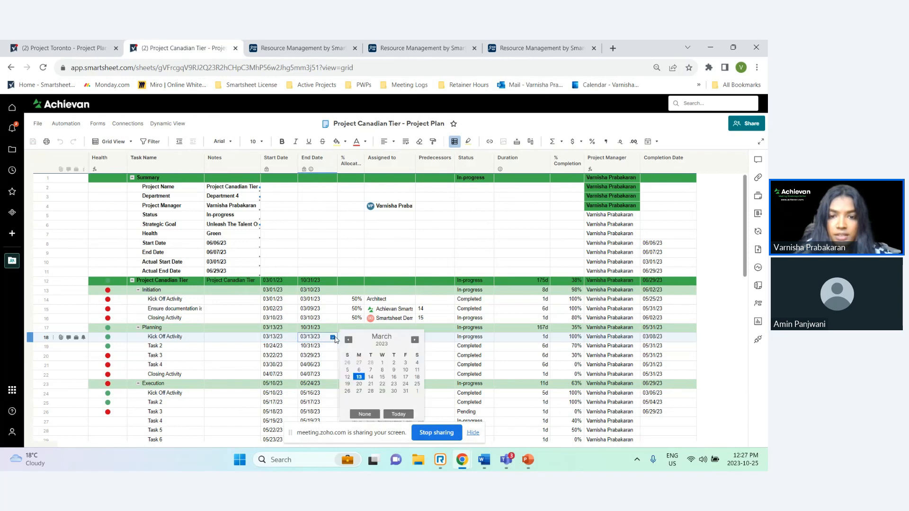
left_click(280, 347)
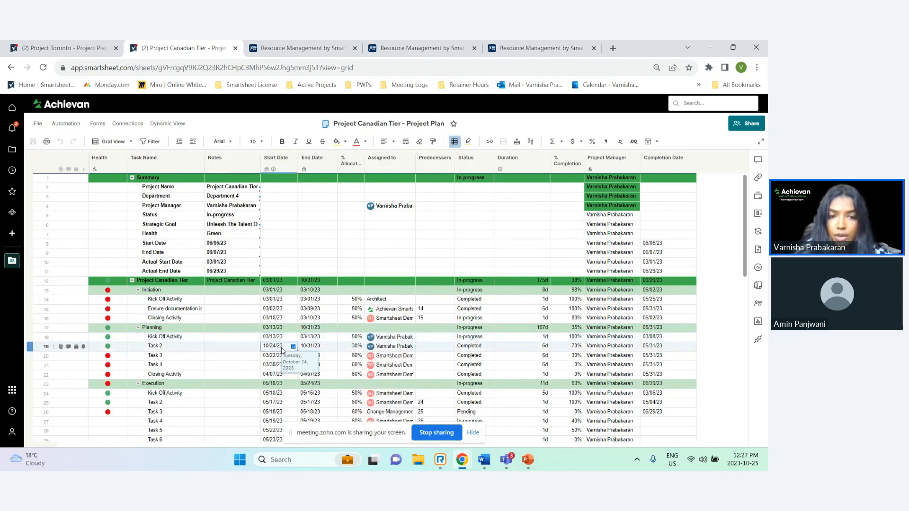
left_click(314, 349)
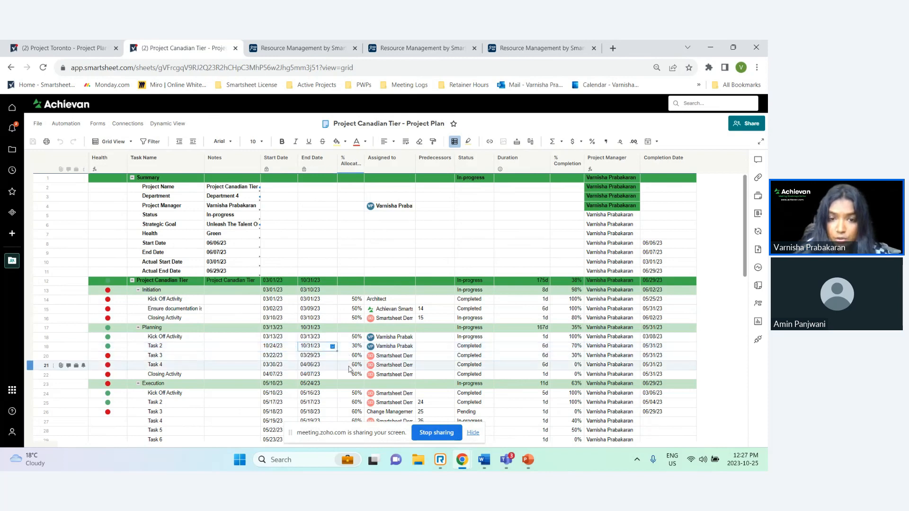
left_click(353, 346)
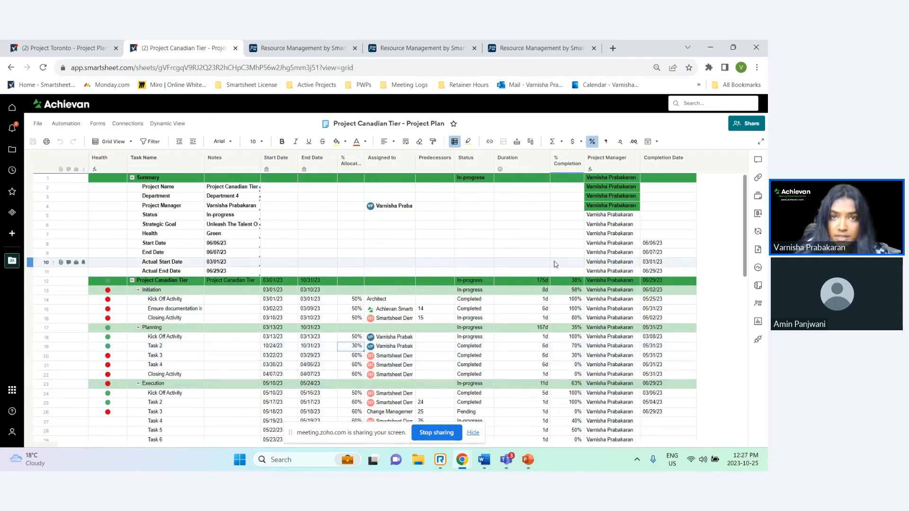
Compare the resource's assignment details with the allocation heatmap across all people in Resource Management
left_click(289, 47)
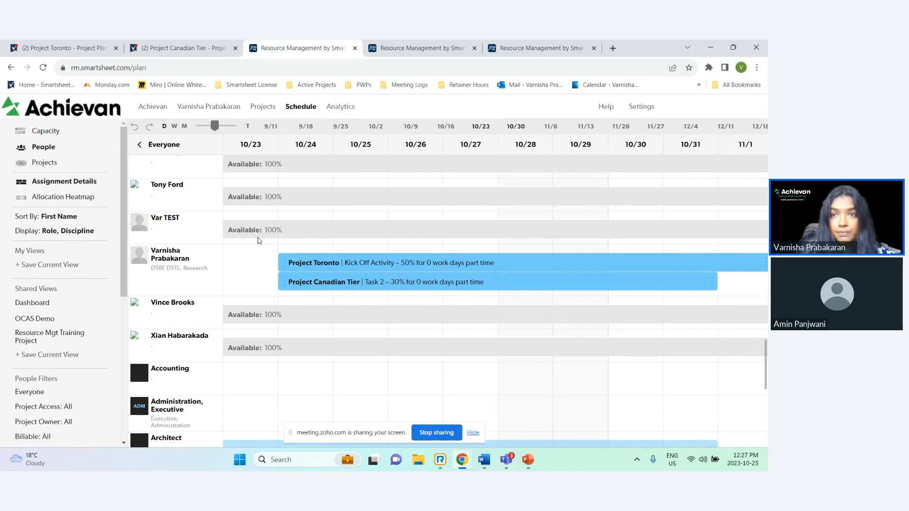
left_click(393, 55)
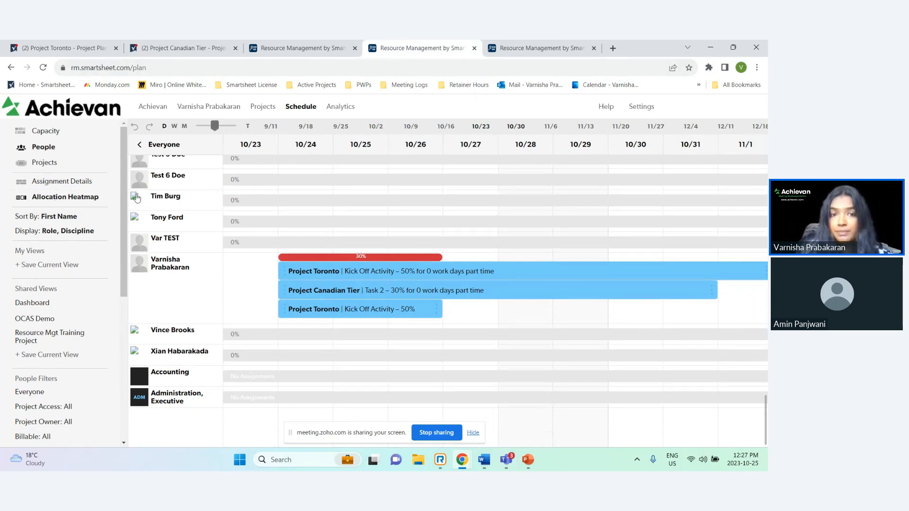
left_click(301, 43)
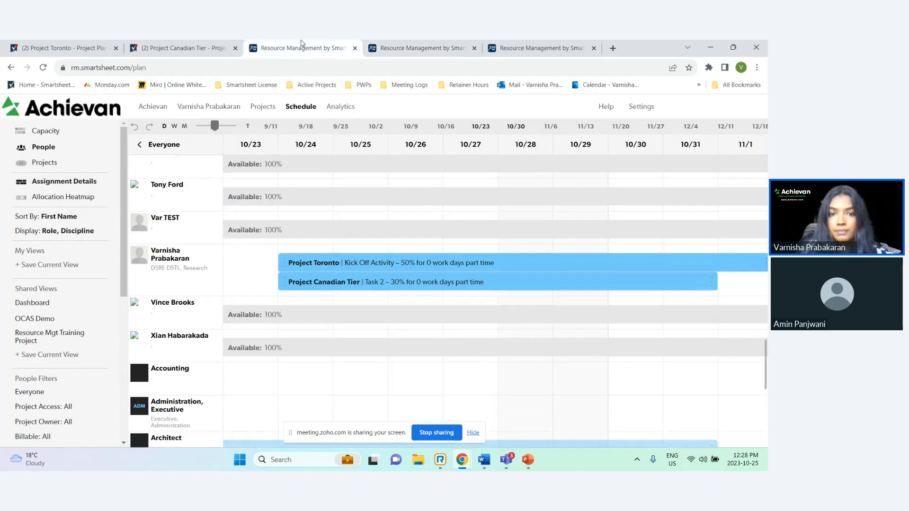
left_click(422, 48)
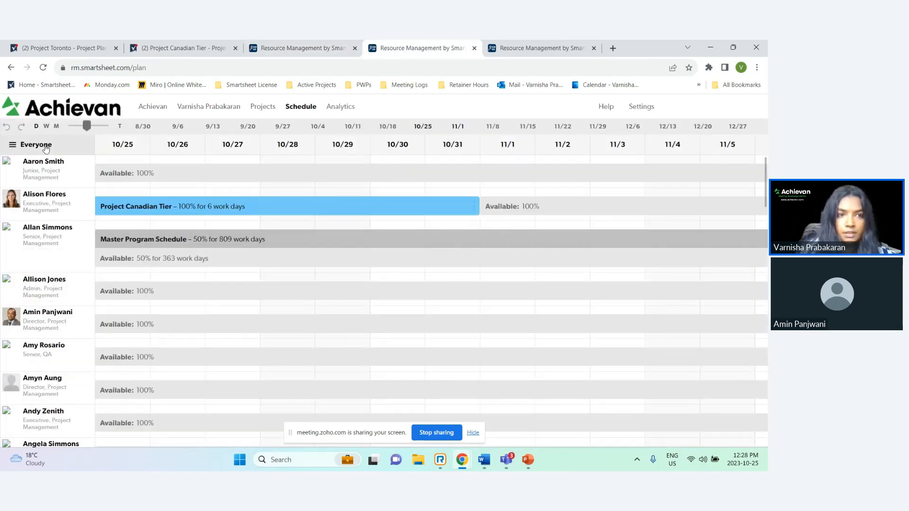
left_click(46, 148)
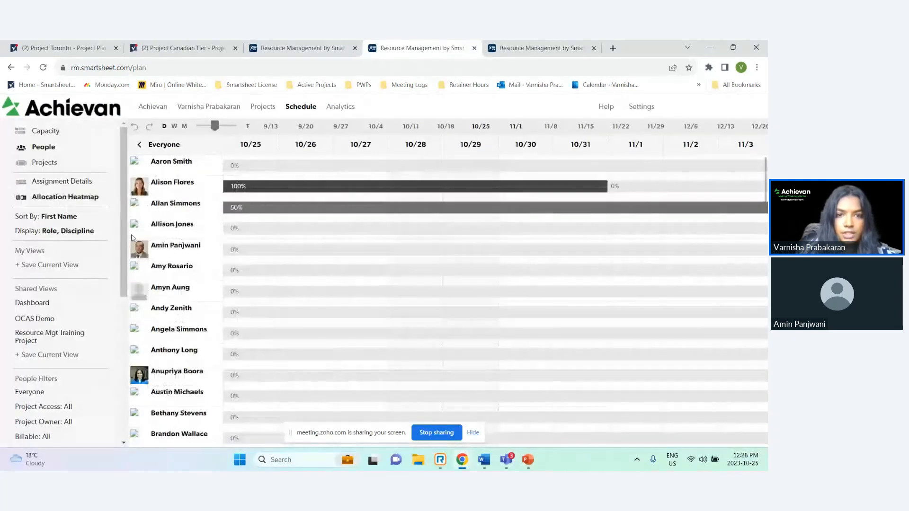
scroll(223, 314, "down", 4)
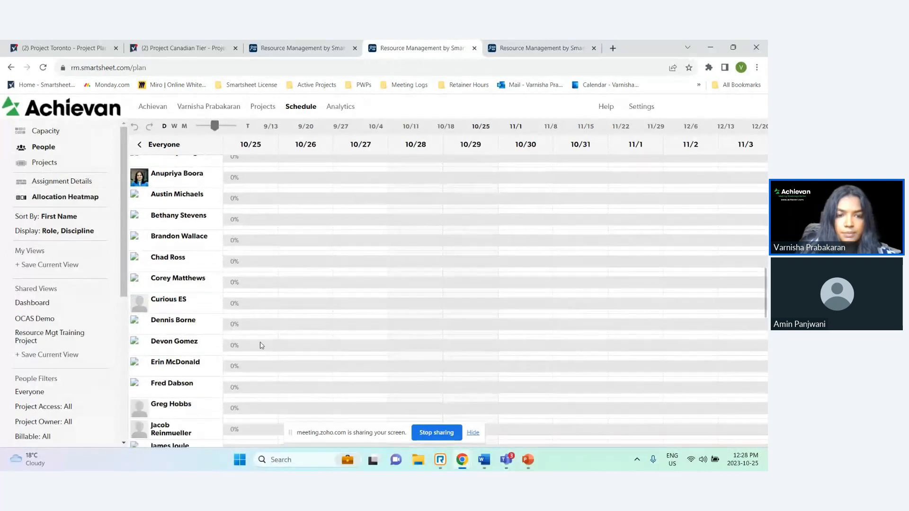
scroll(260, 345, "down", 15)
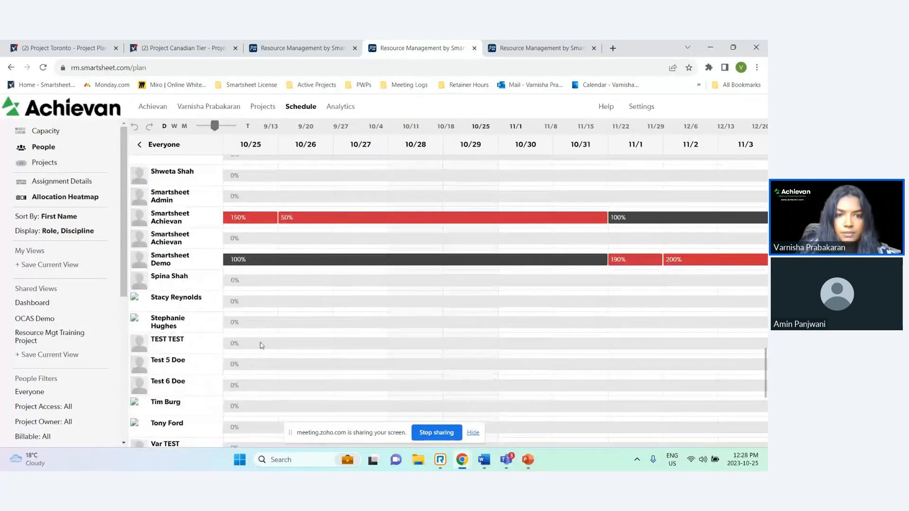
scroll(260, 345, "down", 5)
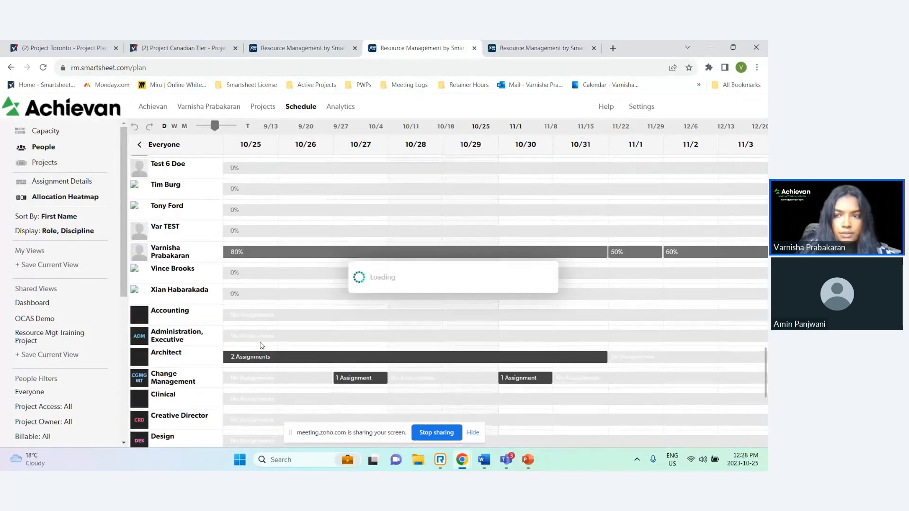
scroll(288, 241, "up", 4)
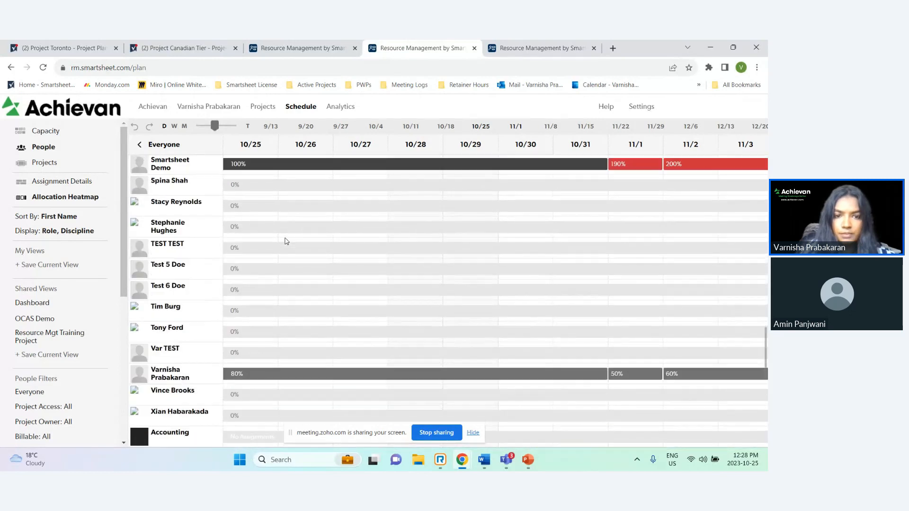
left_click_drag(359, 349, 503, 371)
scroll(460, 334, "down", 2)
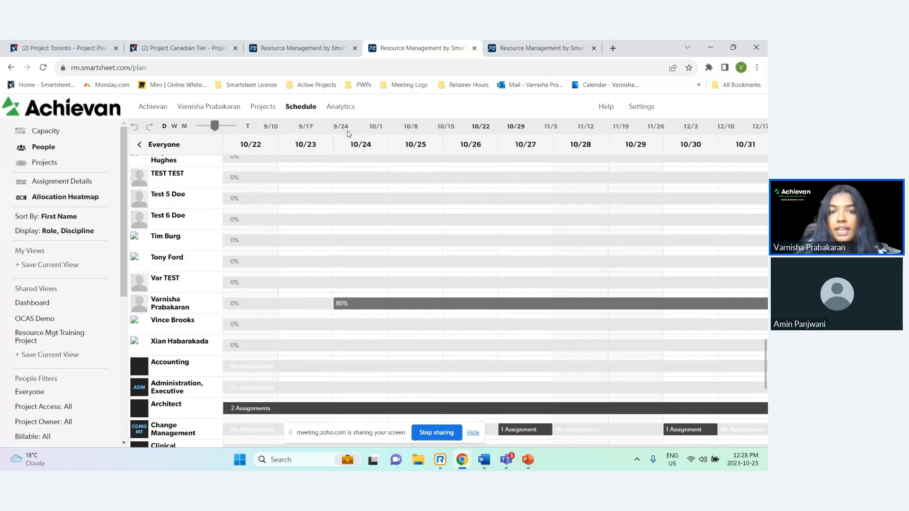
Inspect the resource's heatmap allocation and the scheduled details of the Project Canadian Tier Task 2 assignment
left_click(310, 53)
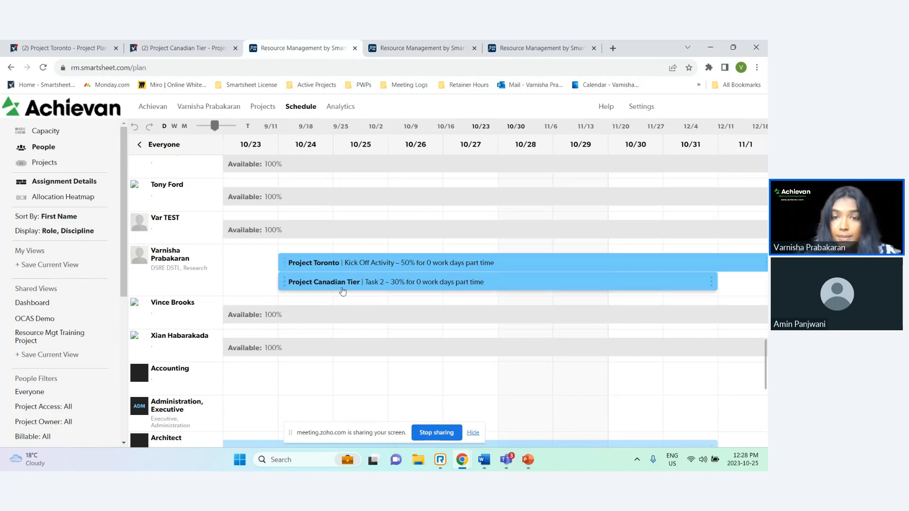
mouse_move(405, 283)
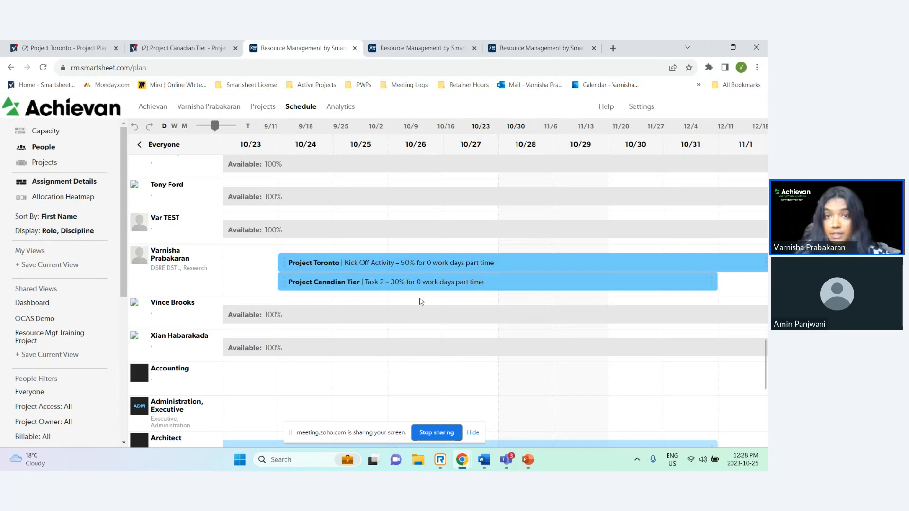
left_click(424, 49)
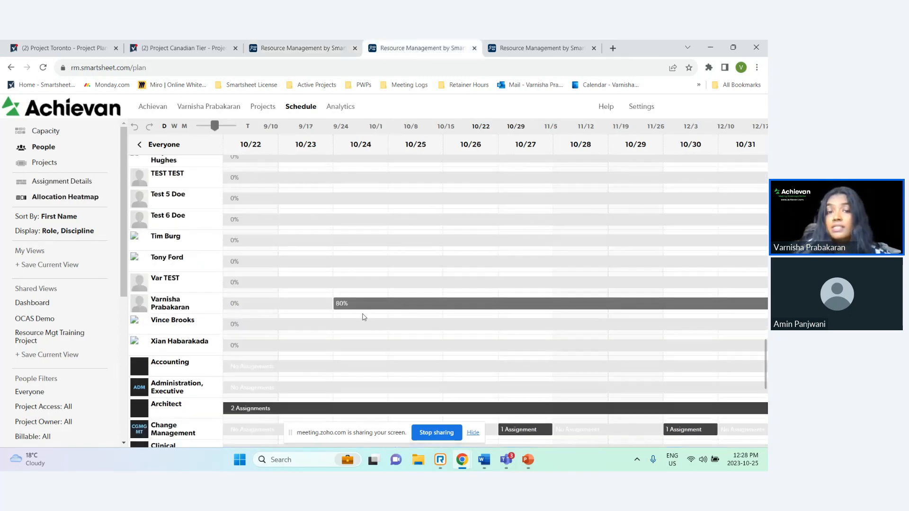
left_click_drag(378, 324, 315, 325)
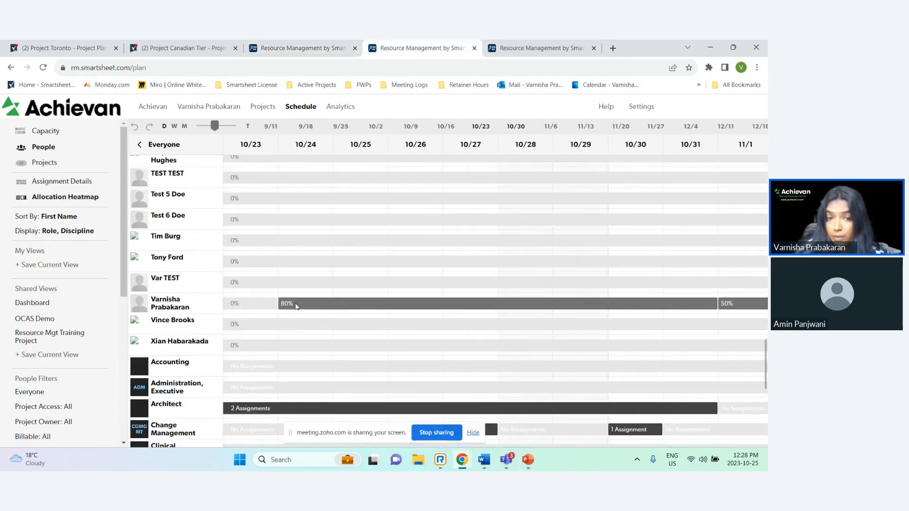
mouse_move(299, 309)
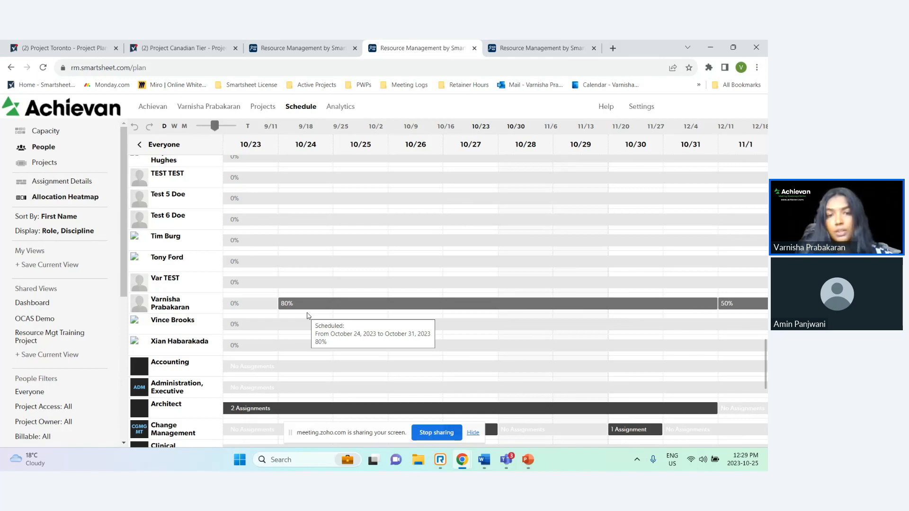
left_click(290, 52)
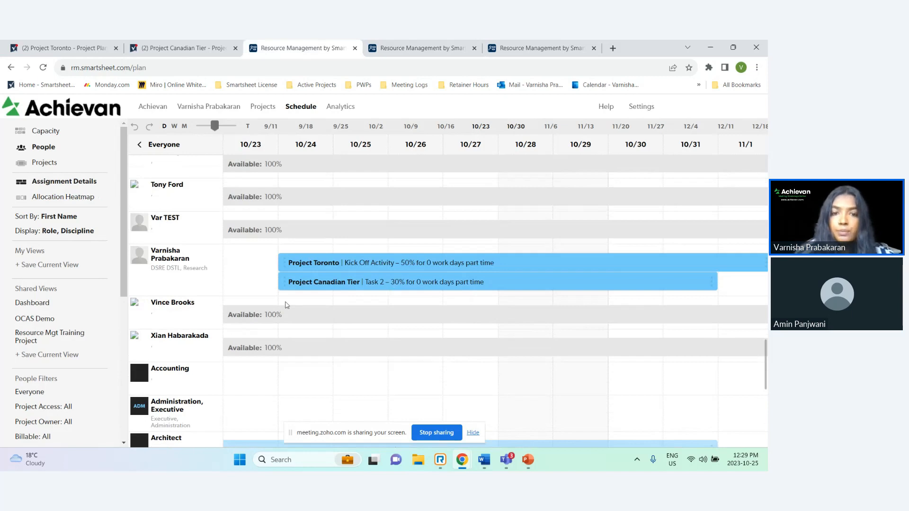
mouse_move(293, 292)
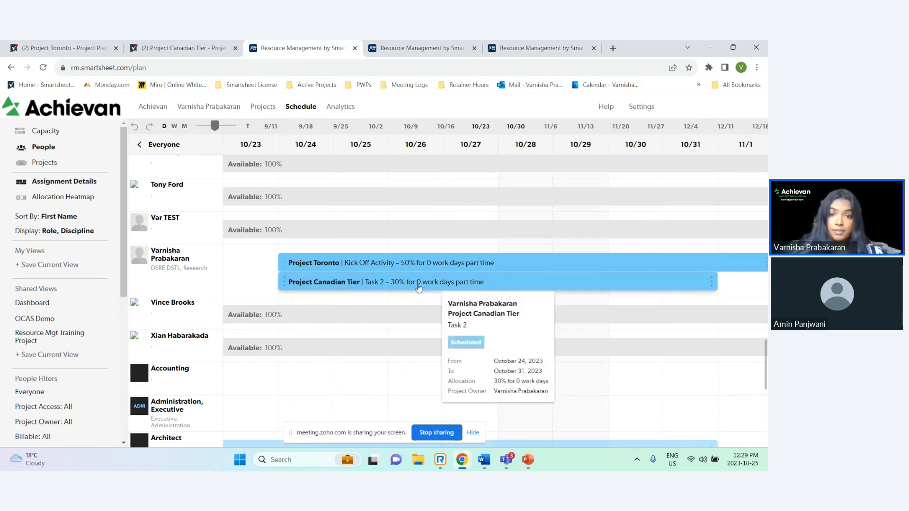
left_click(294, 252)
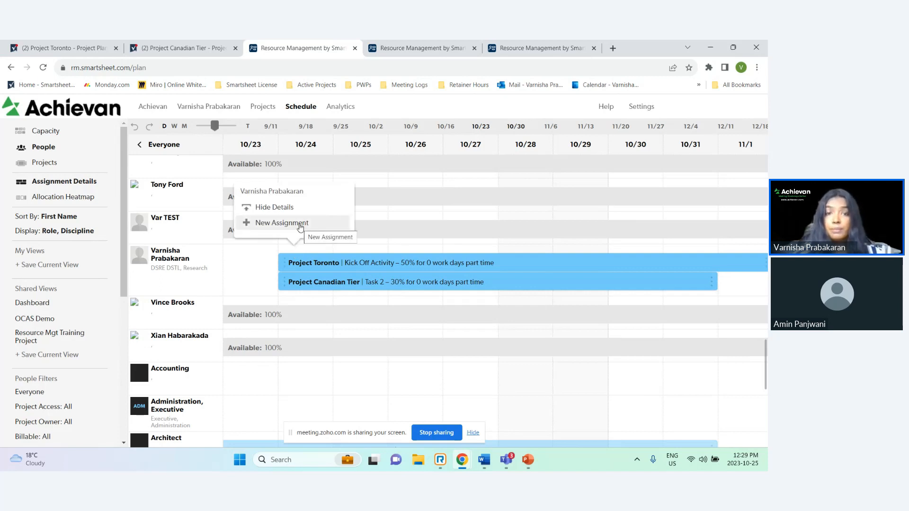
left_click(300, 226)
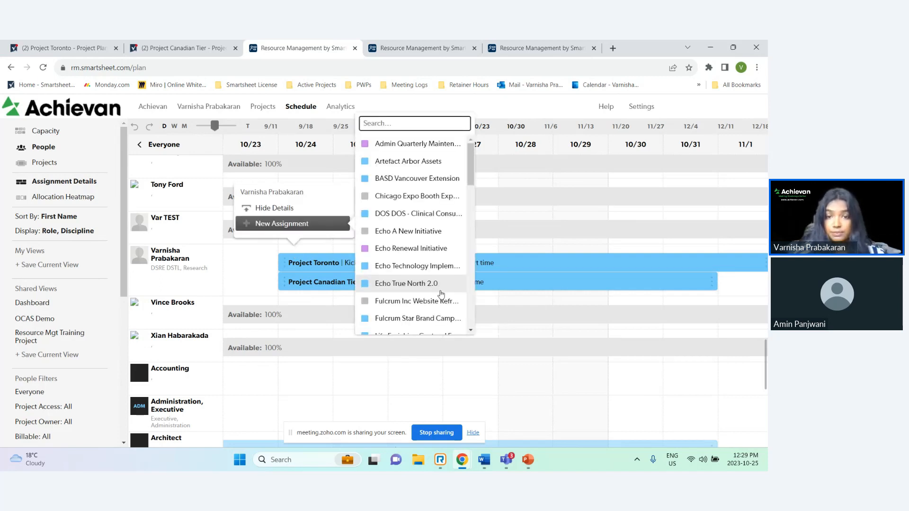
left_click(525, 303)
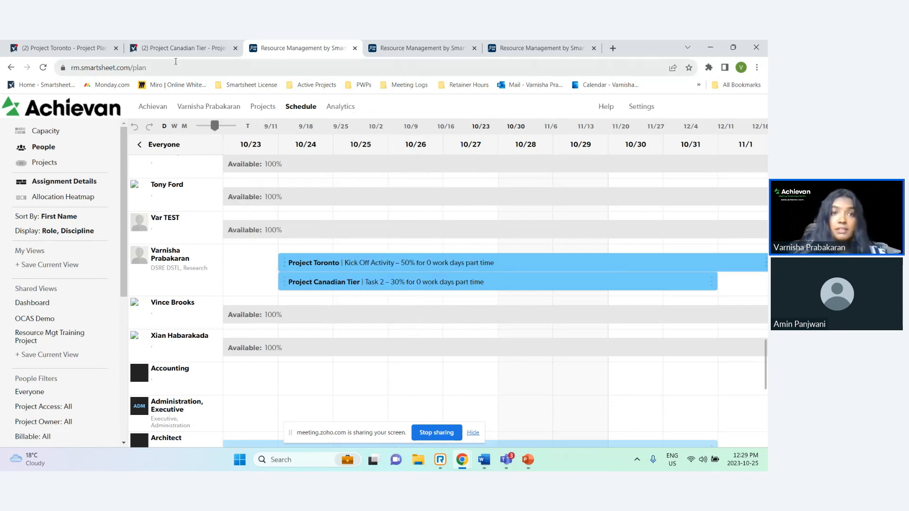
Return to the Project Toronto plan and review the Execution tasks' start dates and allocations
mouse_move(56, 47)
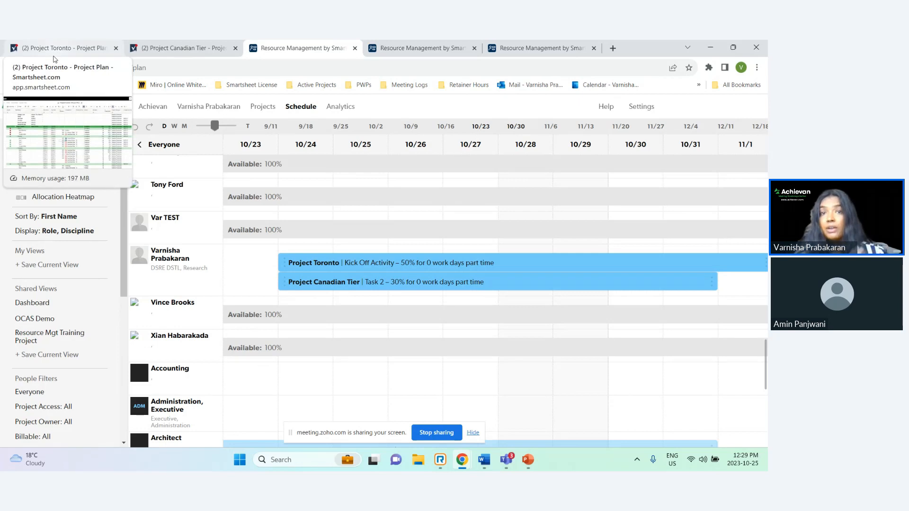
left_click(80, 49)
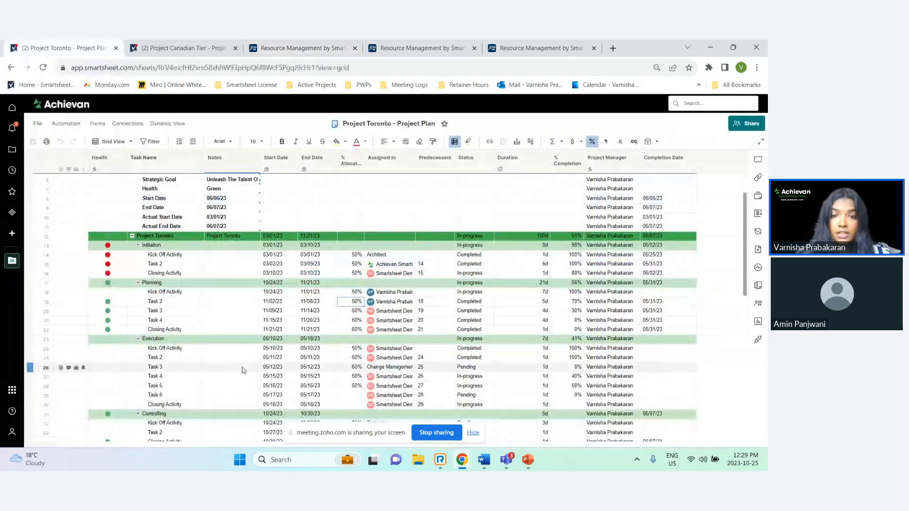
scroll(240, 369, "down", 2)
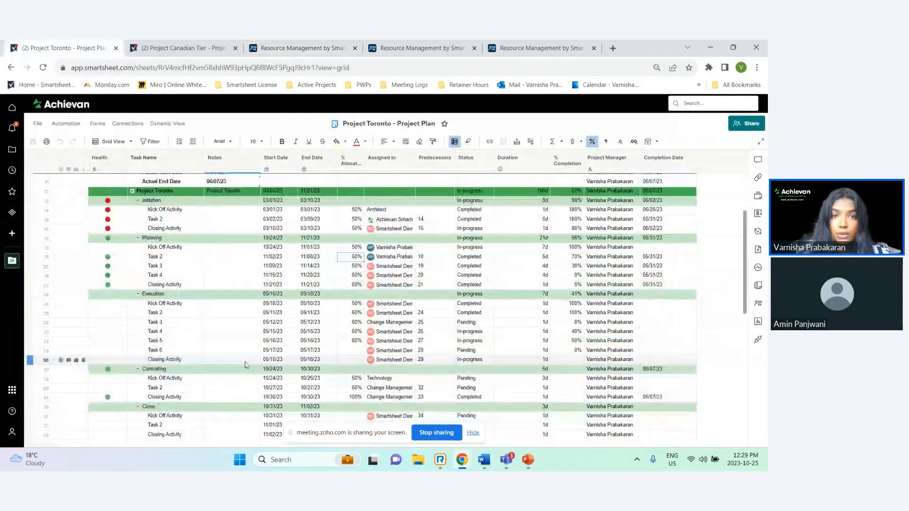
left_click(315, 48)
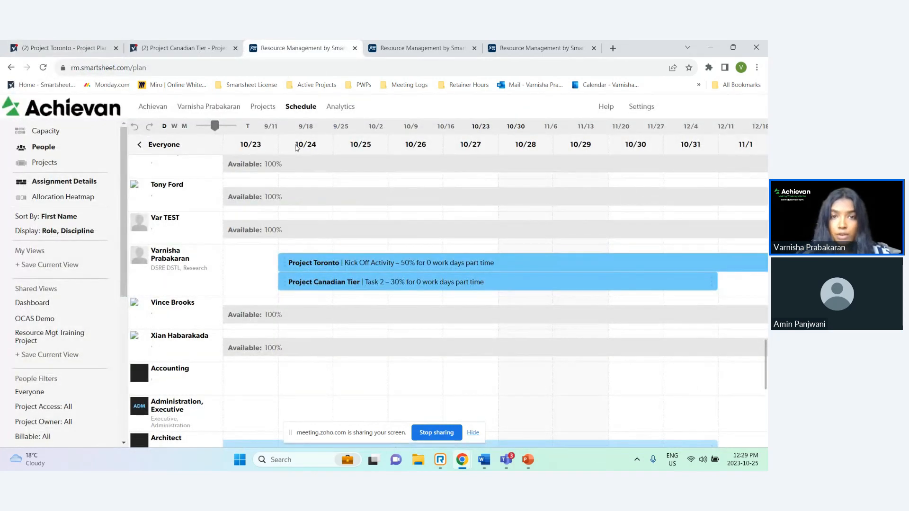
left_click(86, 45)
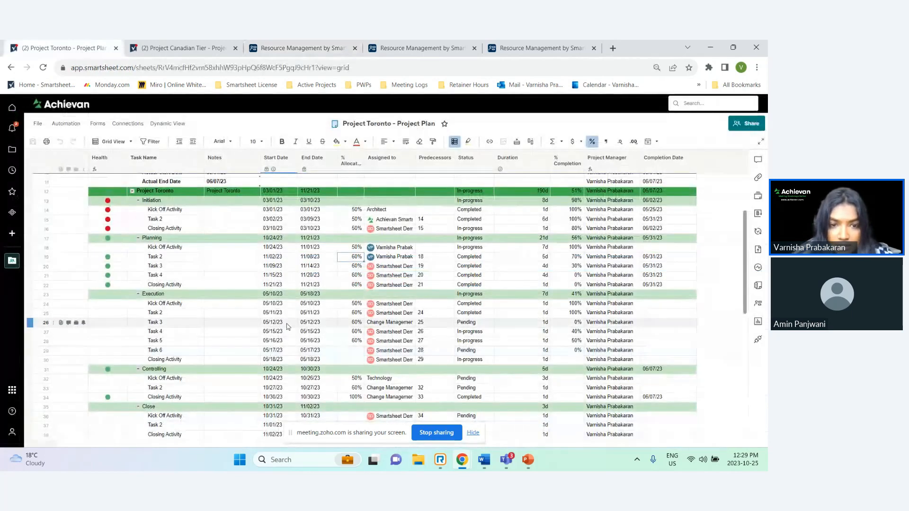
left_click(284, 305)
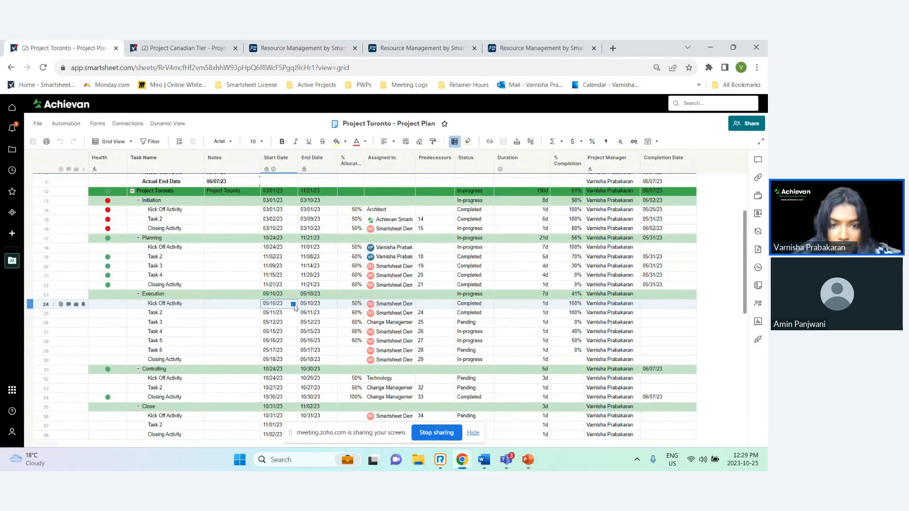
Set the Execution phase Kick Off Activity's start date to 10/24/23 in the Project Toronto plan
left_click(294, 305)
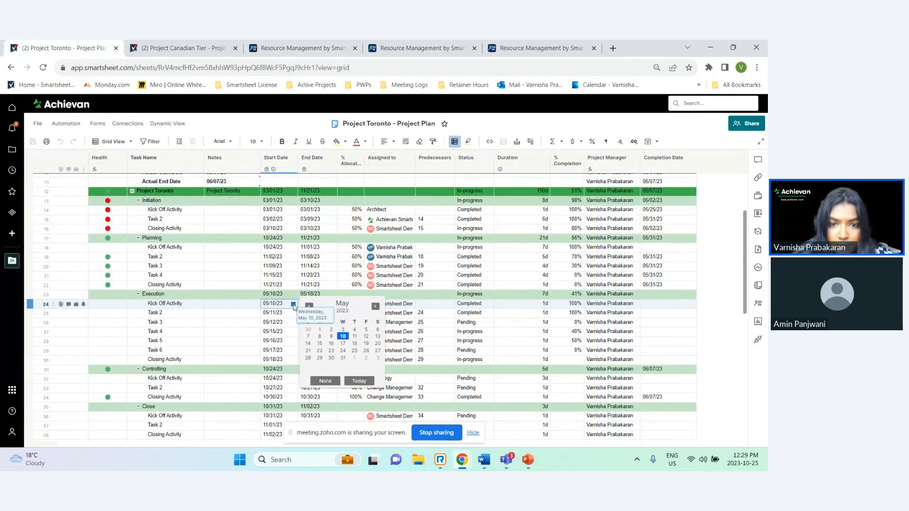
left_click(358, 384)
left_click(293, 304)
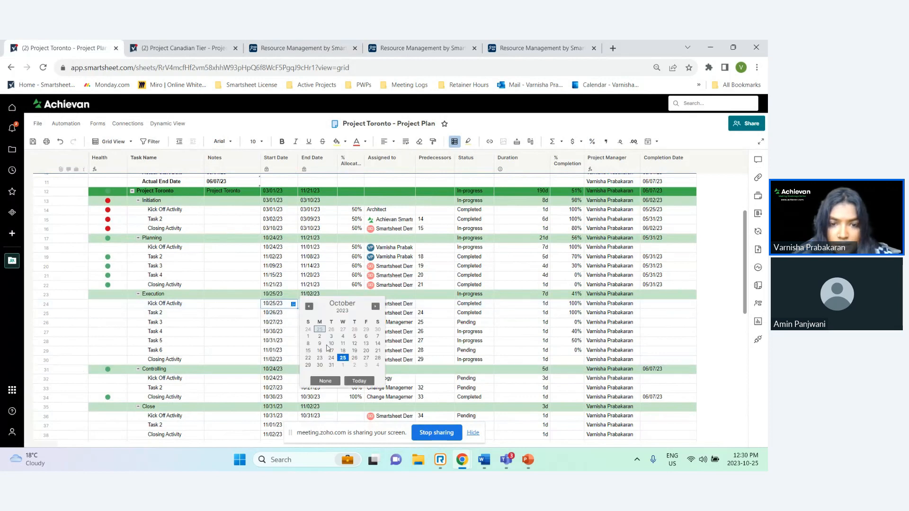
left_click(331, 358)
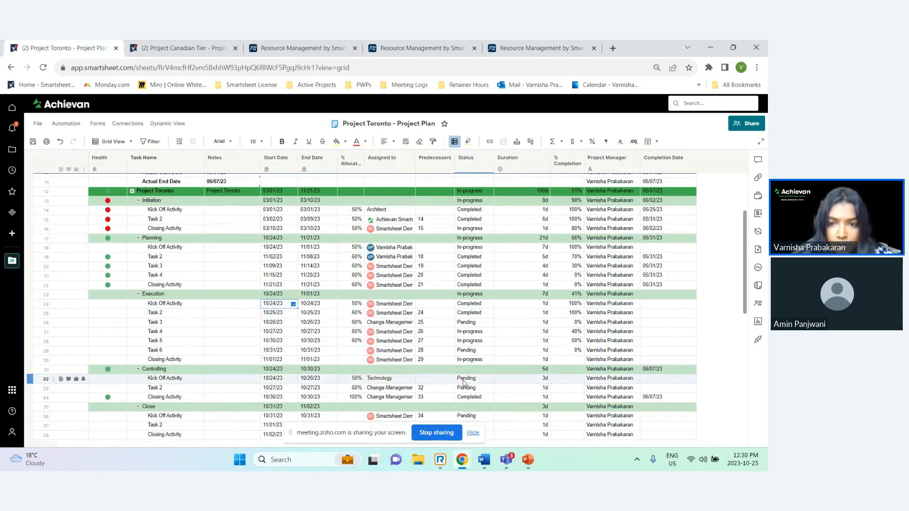
Set the Execution Kick Off Activity's duration to 3 days and its % Allocation to 30%
double_click(541, 305)
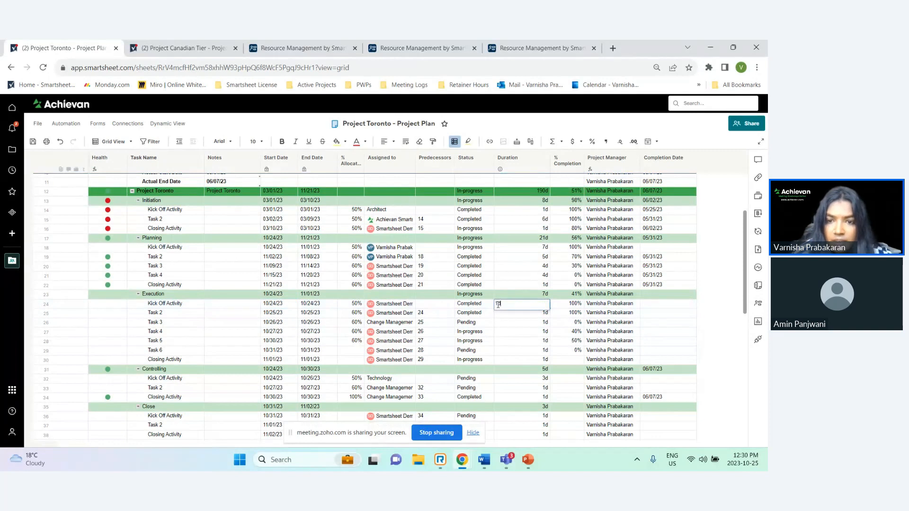
type("3")
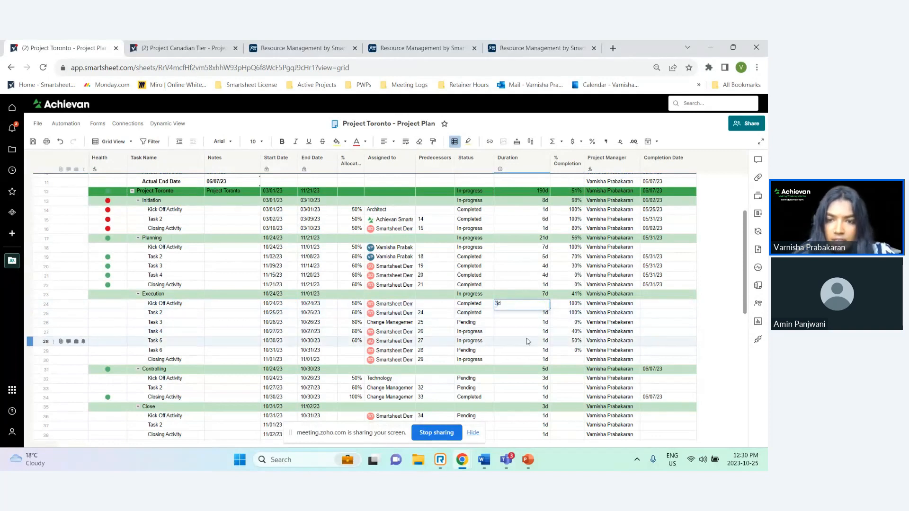
key("Return")
double_click(352, 304)
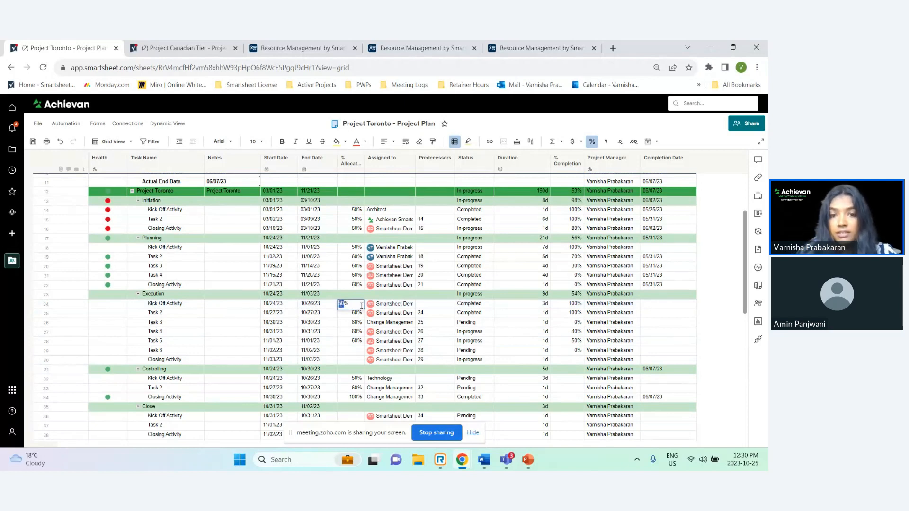
key("Return")
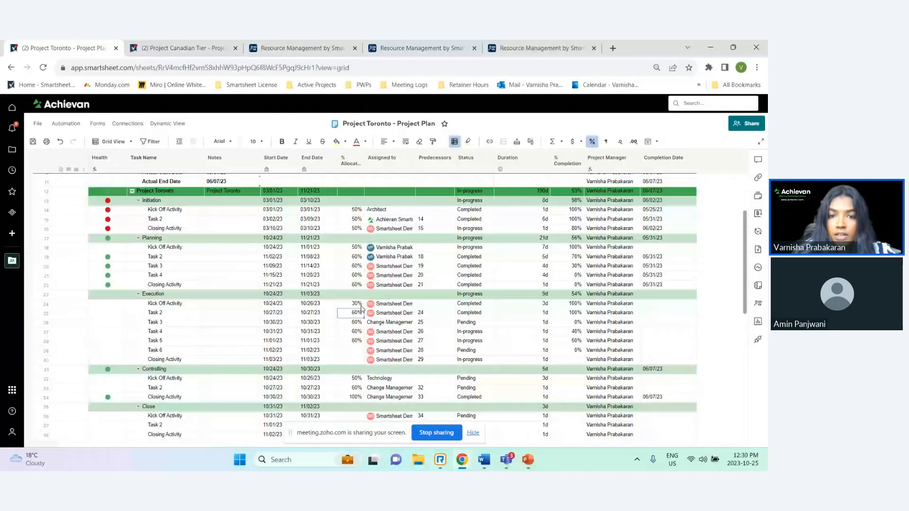
Replace the Execution Kick Off Activity's Assigned to contact with the presenter's own user and save the sheet
left_click(386, 305)
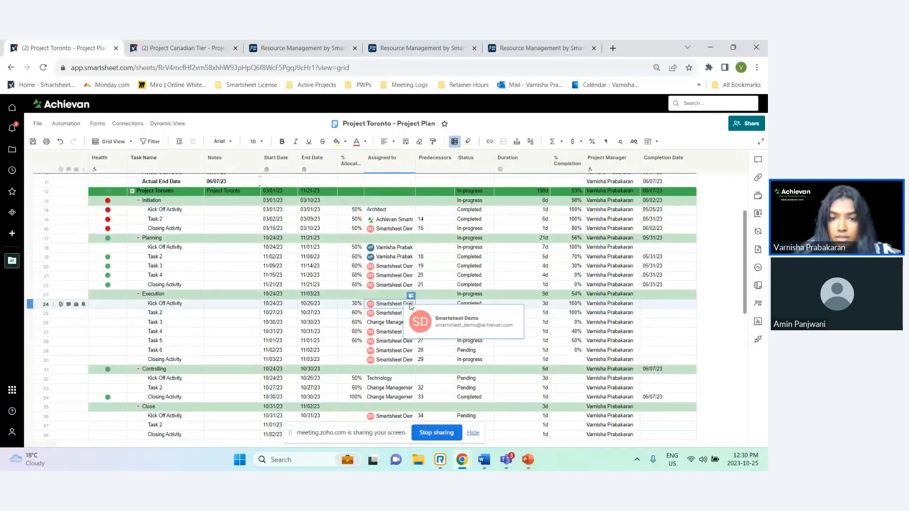
double_click(410, 307)
key("BackSpace")
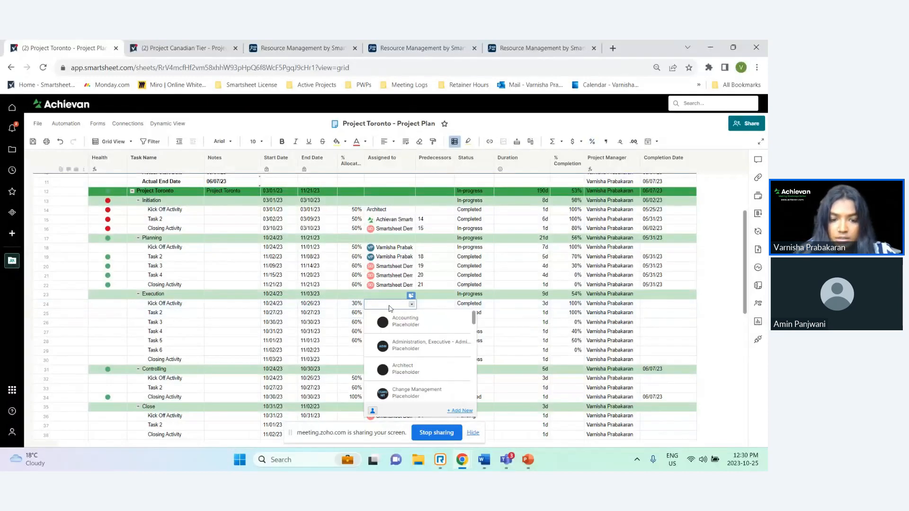
type("var")
left_click(401, 323)
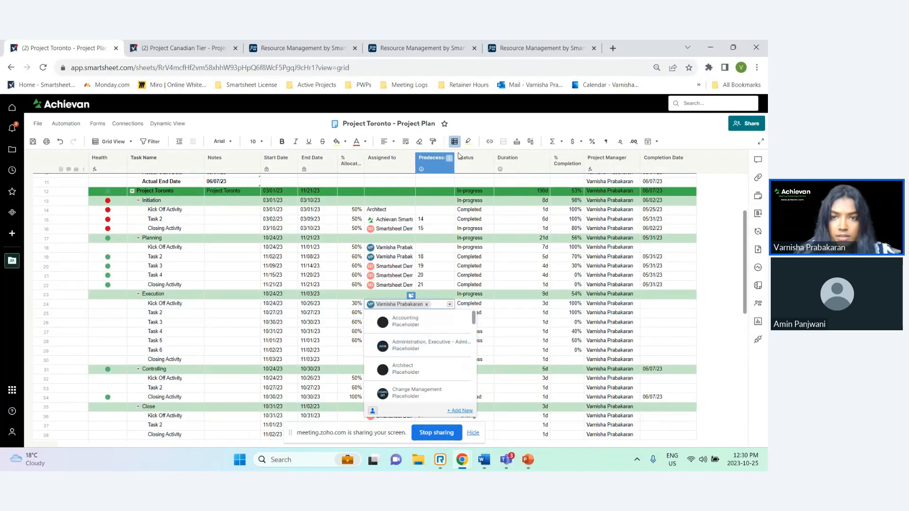
key("Return")
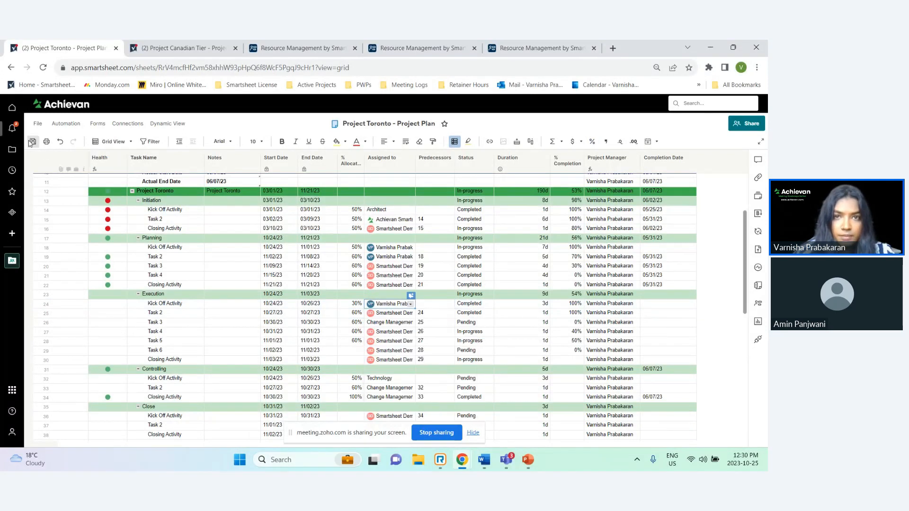
left_click(31, 141)
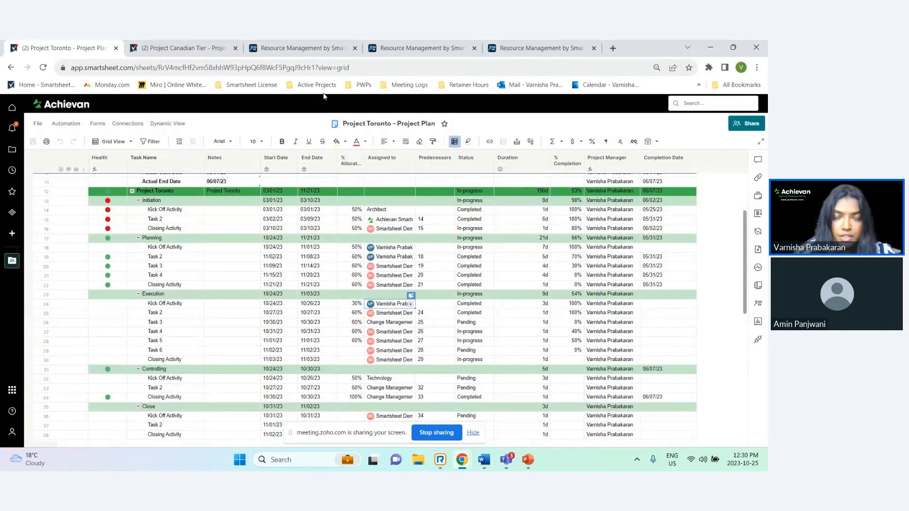
Refresh Resource Management and review the resource's assignments in the people schedule
left_click(303, 49)
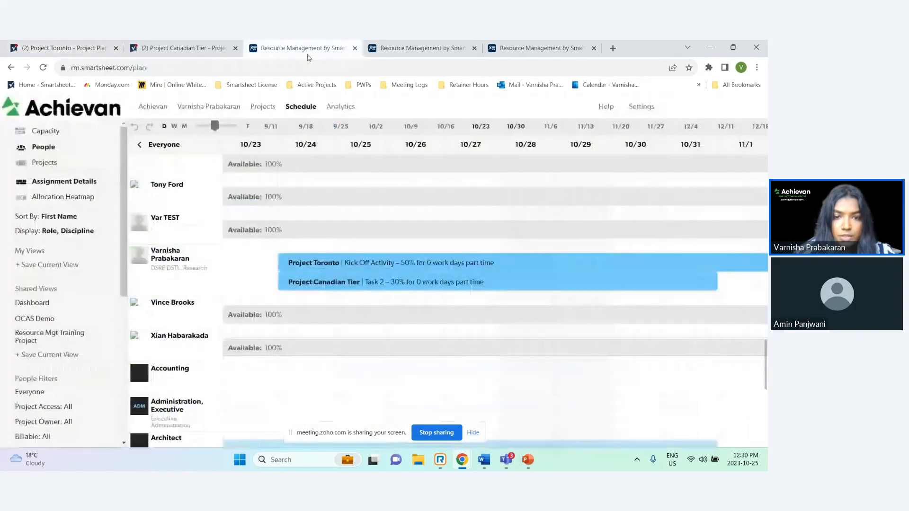
left_click(42, 67)
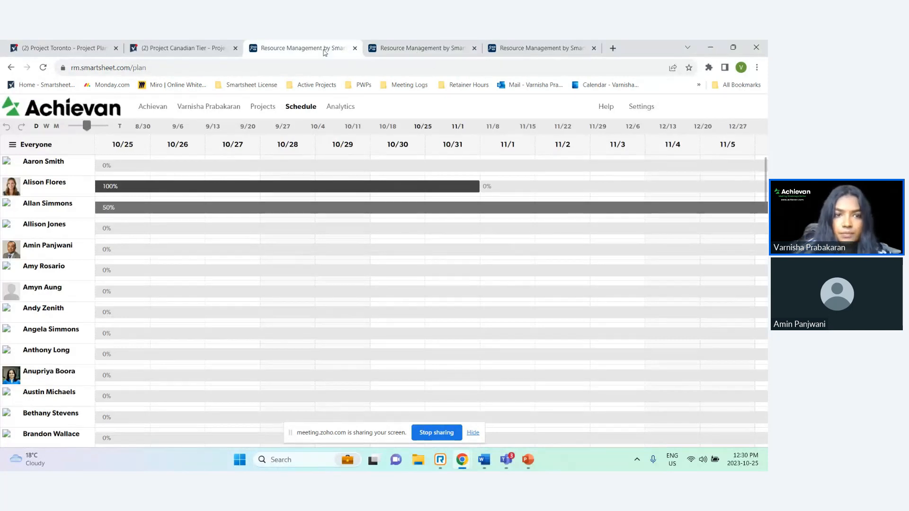
left_click(47, 149)
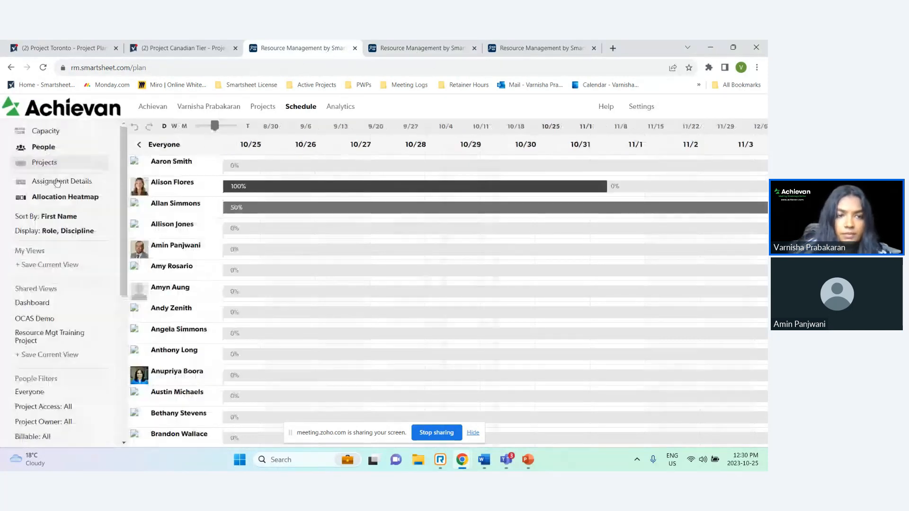
left_click(55, 184)
scroll(174, 259, "down", 10)
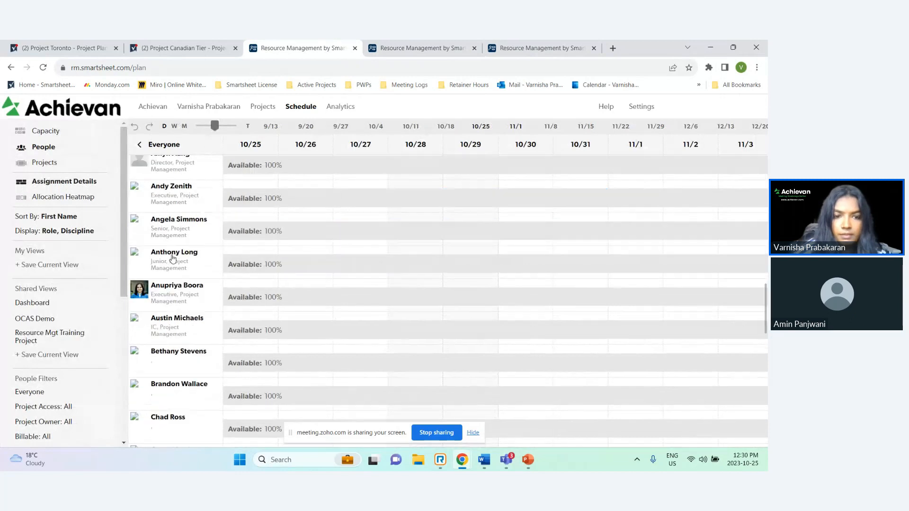
scroll(192, 265, "down", 10)
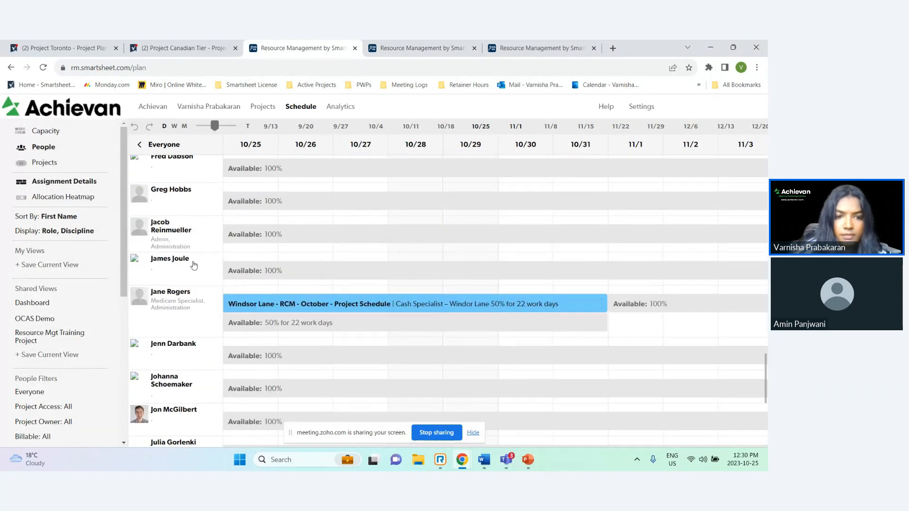
scroll(194, 265, "down", 10)
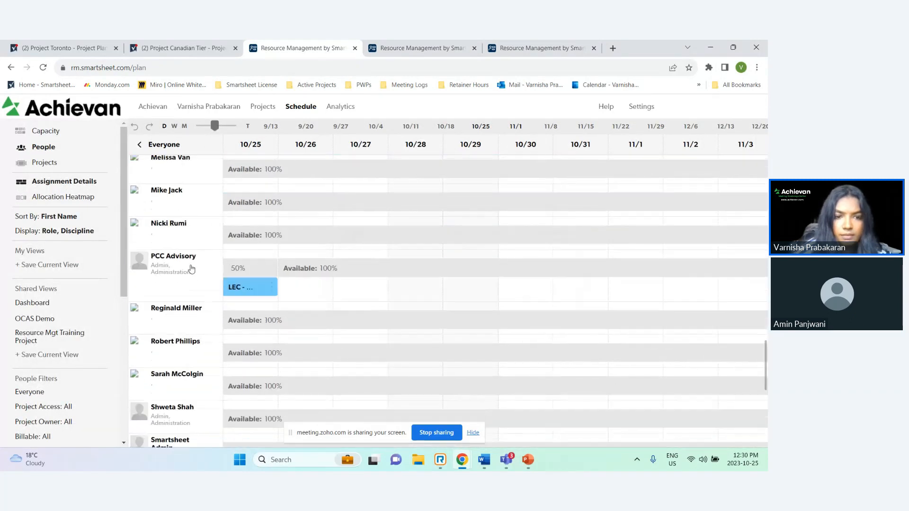
scroll(192, 269, "down", 5)
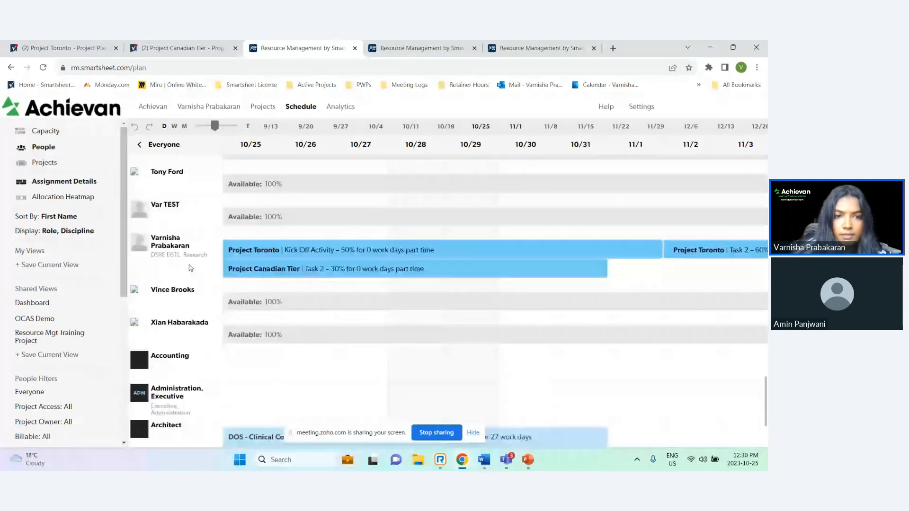
scroll(354, 294, "left", 3)
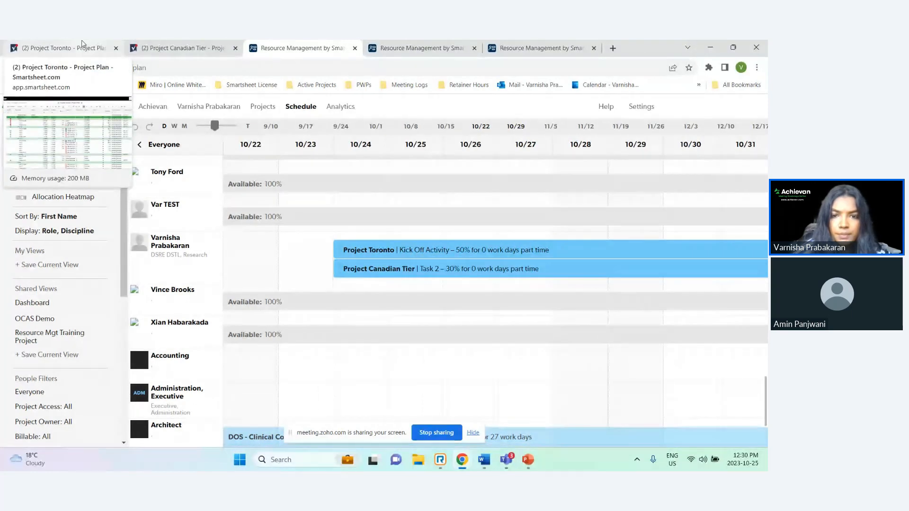
Switch to the other Resource Management tab and review the resource's updated schedule and allocation bar
left_click(82, 44)
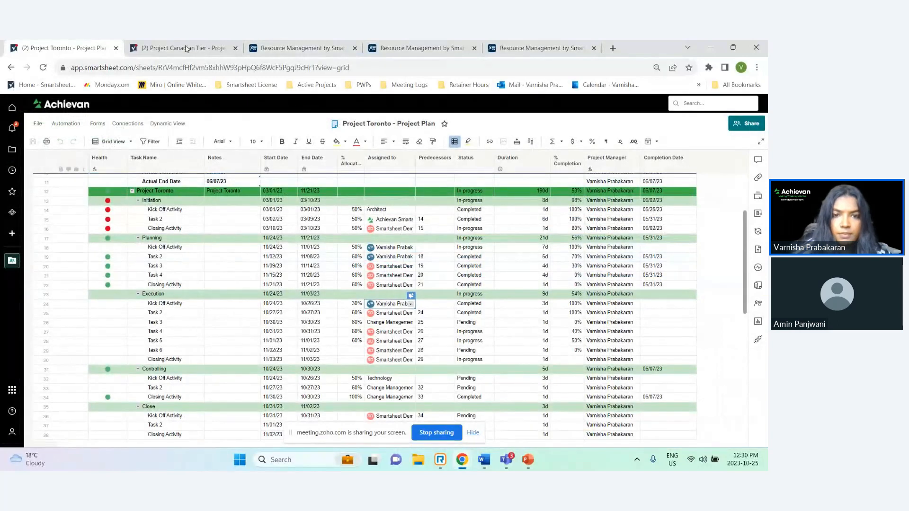
left_click(299, 48)
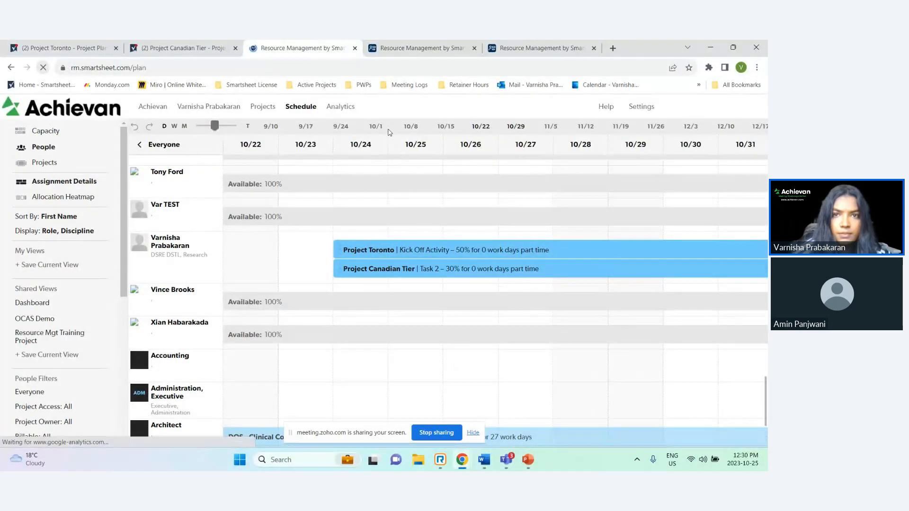
left_click(407, 47)
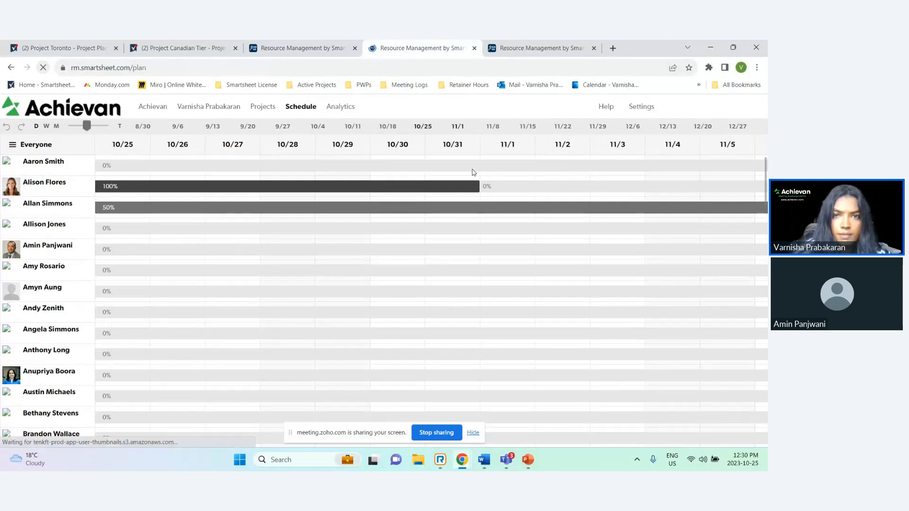
scroll(86, 284, "down", 20)
scroll(87, 286, "down", 15)
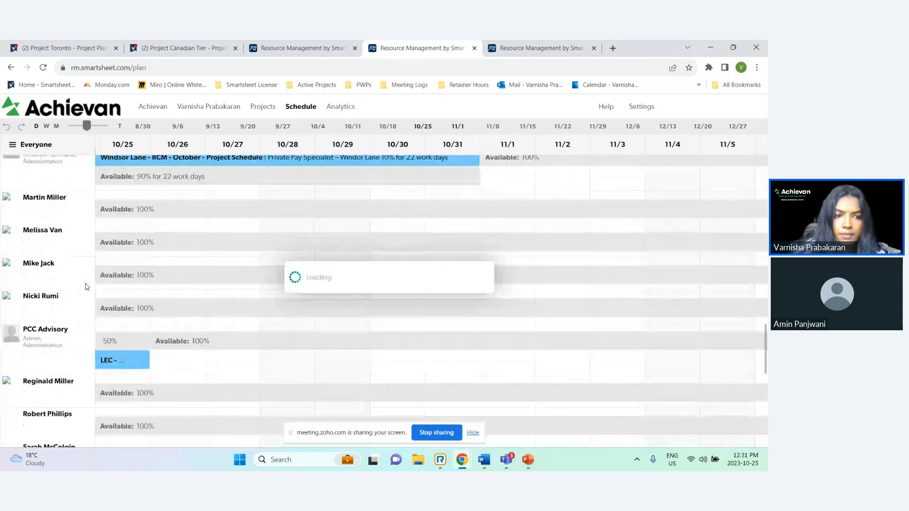
scroll(86, 289, "up", 2)
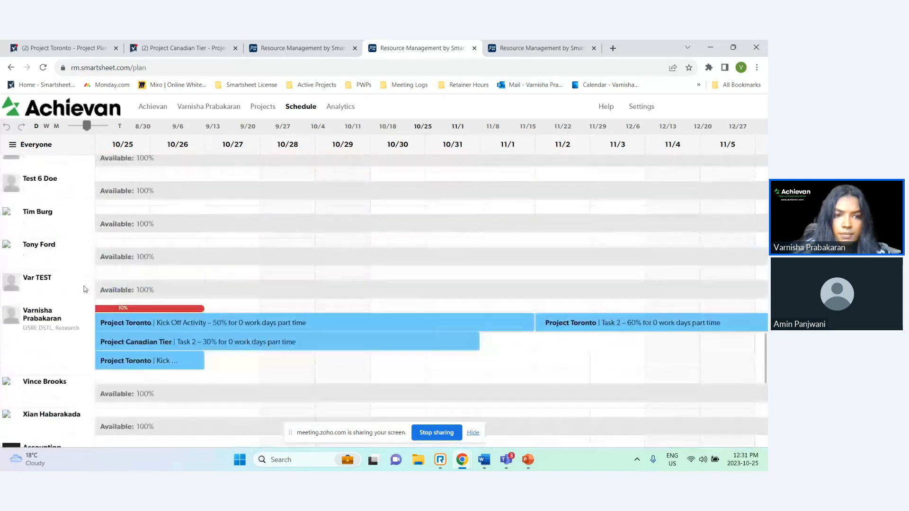
scroll(277, 365, "left", 3)
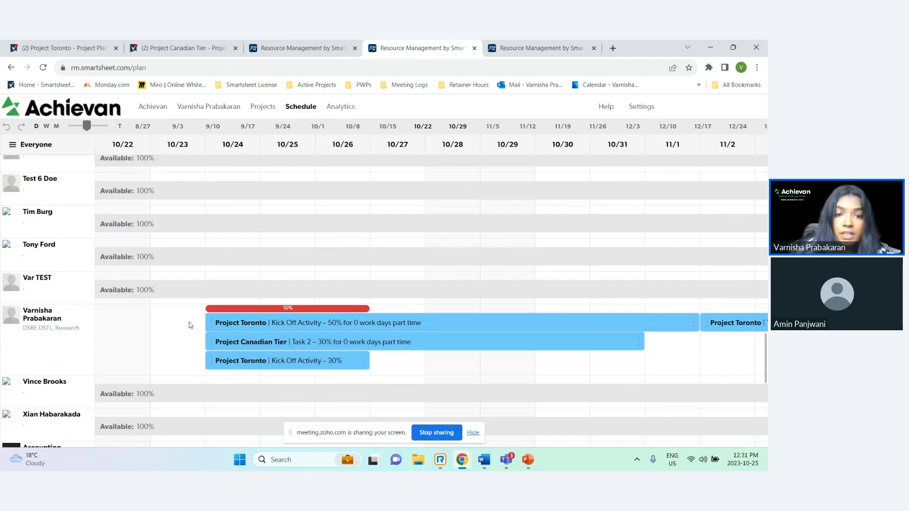
Open the new Project Toronto Kick Off Activity assignment's details and inspect its allocation and reassign options
left_click(224, 313)
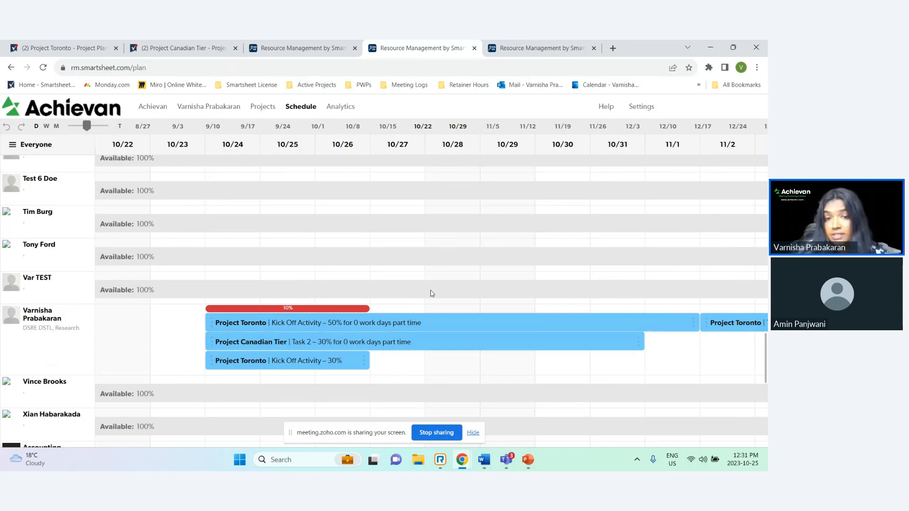
left_click(331, 368)
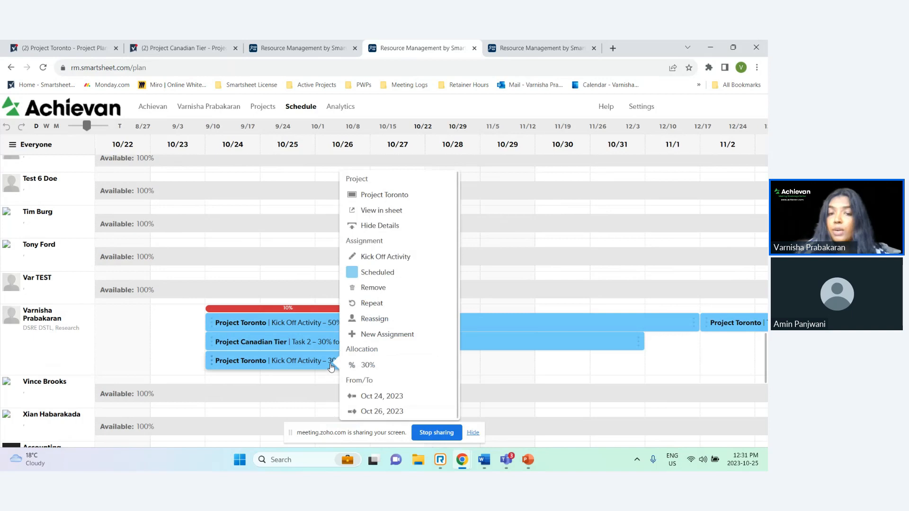
left_click(372, 366)
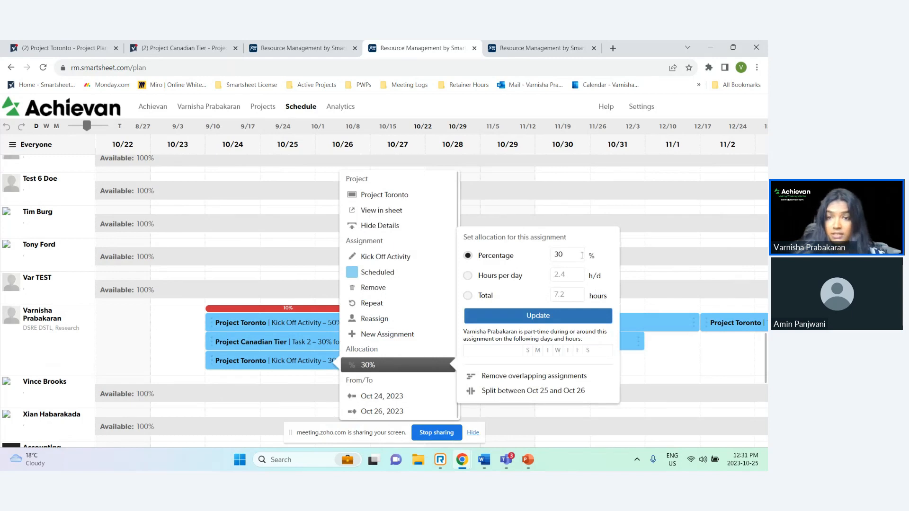
left_click(381, 320)
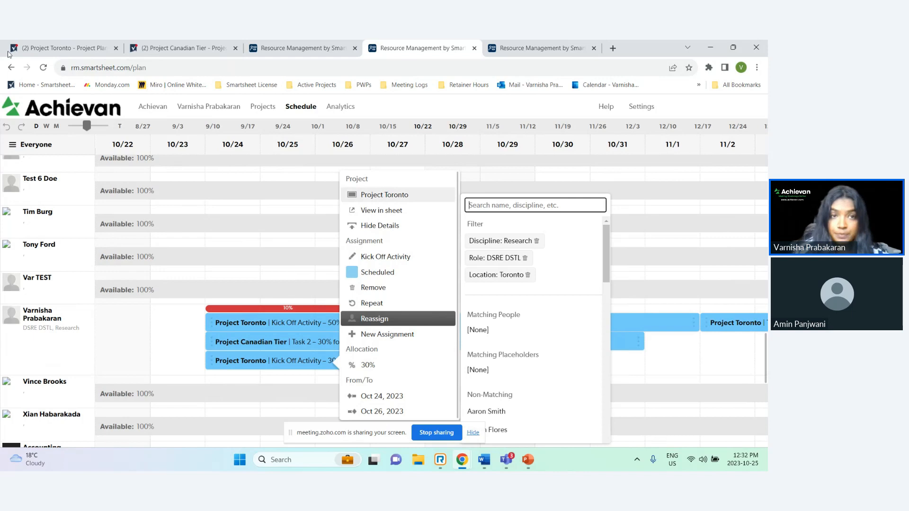
Browse the Assigned to placeholder list for Planning Task 3 in the Project Canadian Tier plan
left_click(175, 48)
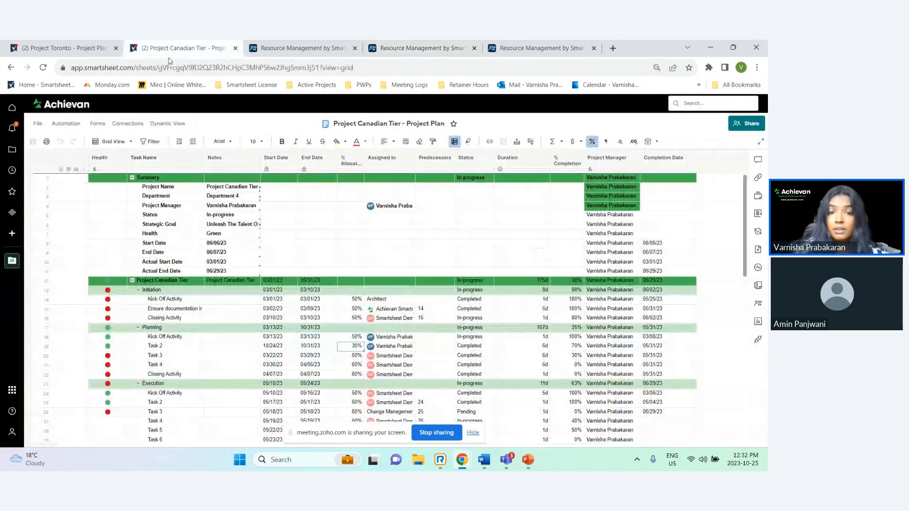
scroll(337, 379, "down", 1)
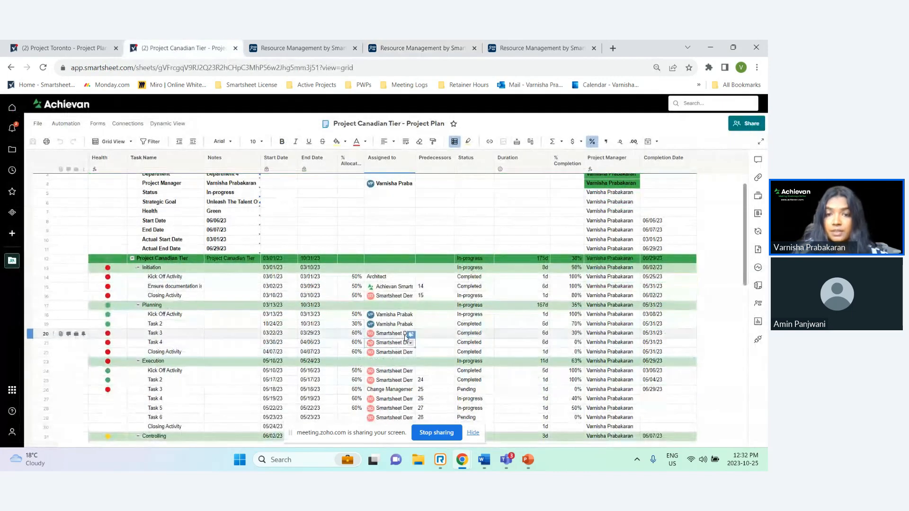
double_click(398, 342)
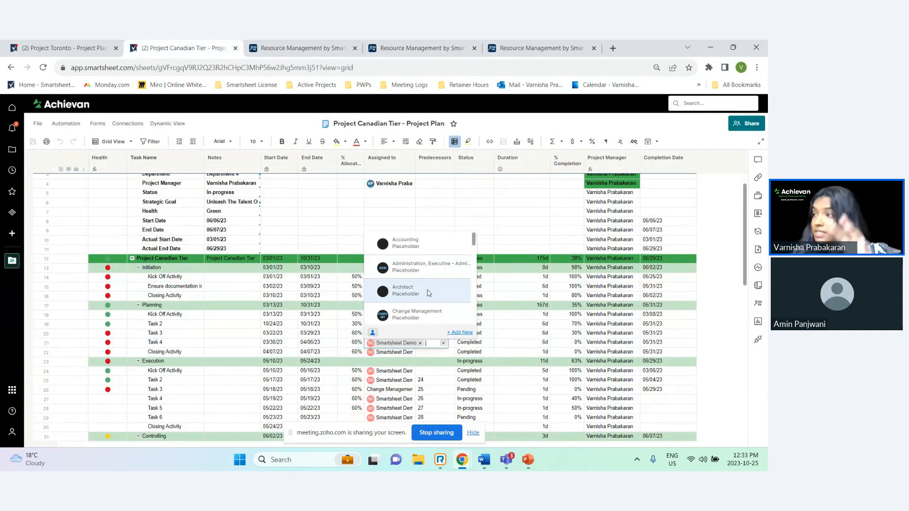
scroll(428, 279, "down", 3)
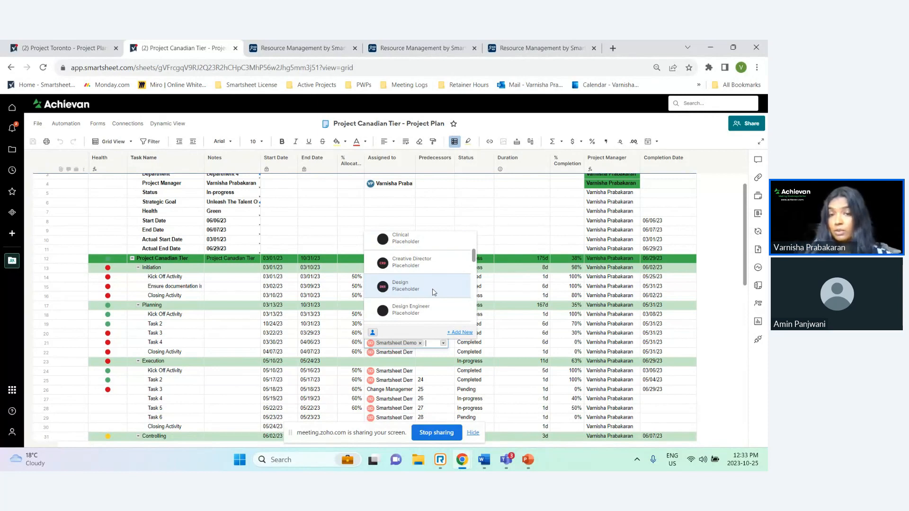
left_click(430, 48)
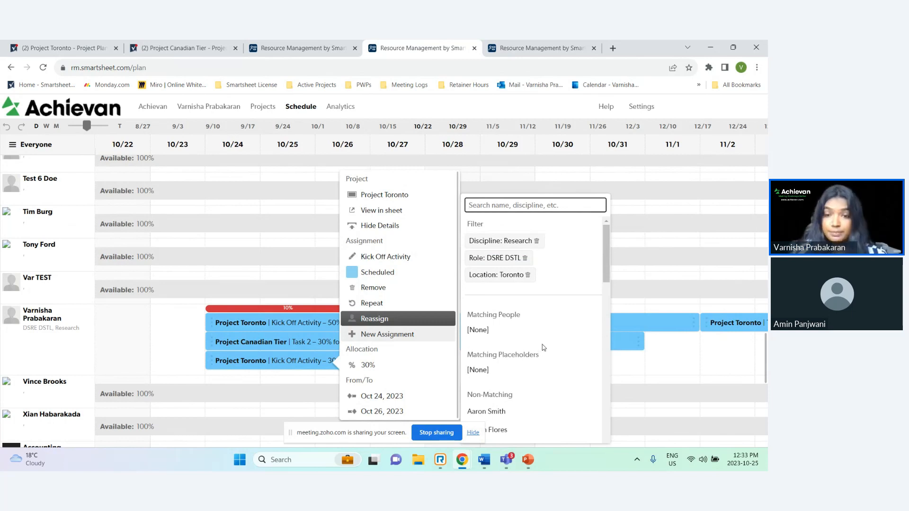
Browse the list of people available to reassign the Kick Off Activity assignment to, then close its details
scroll(557, 354, "down", 2)
scroll(557, 355, "down", 4)
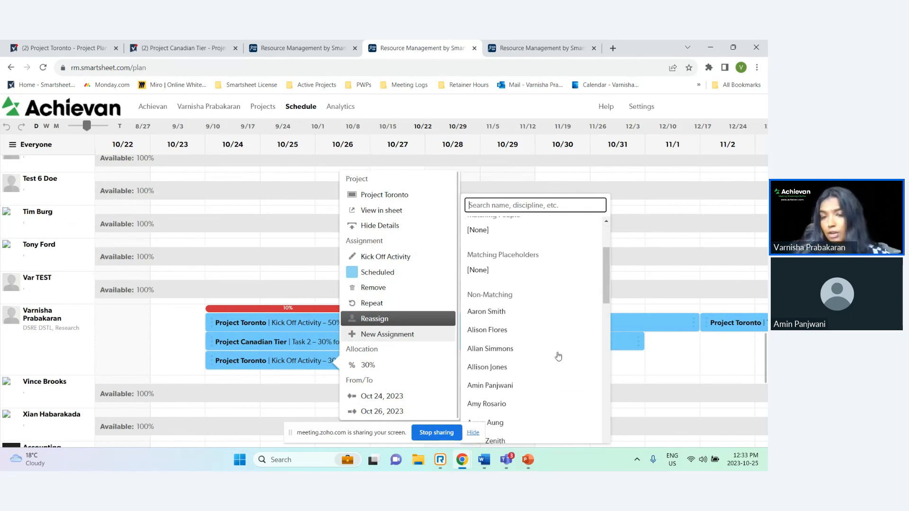
scroll(554, 359, "up", 4)
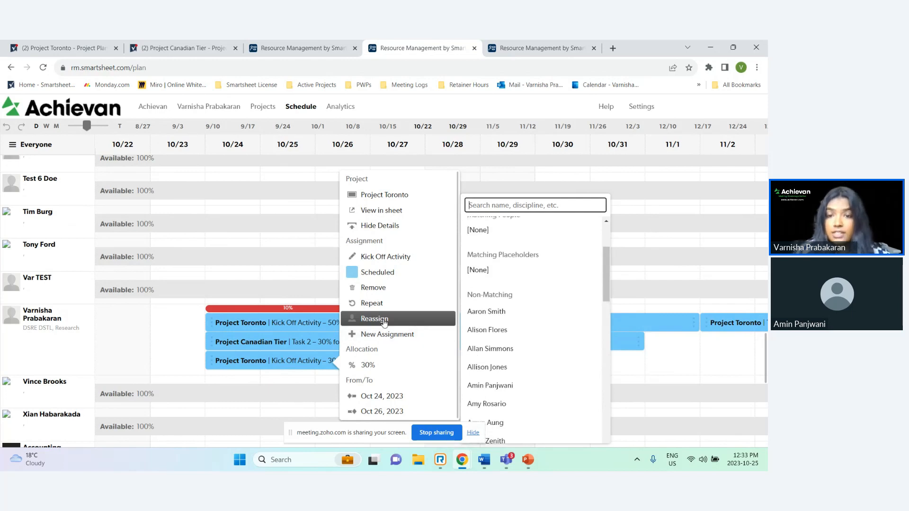
left_click(501, 330)
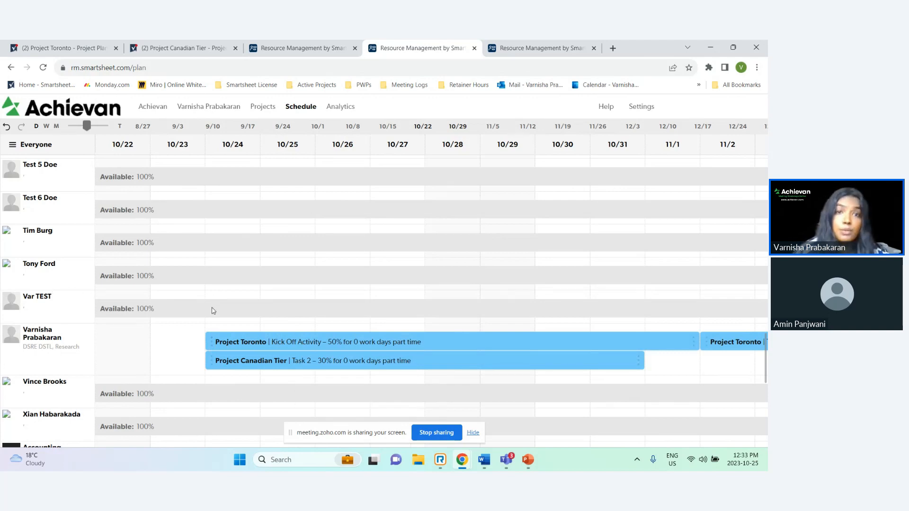
Switch to the other Resource Management tab, reload the schedule and scroll to the resource's row
left_click(318, 52)
left_click_drag(246, 309, 461, 300)
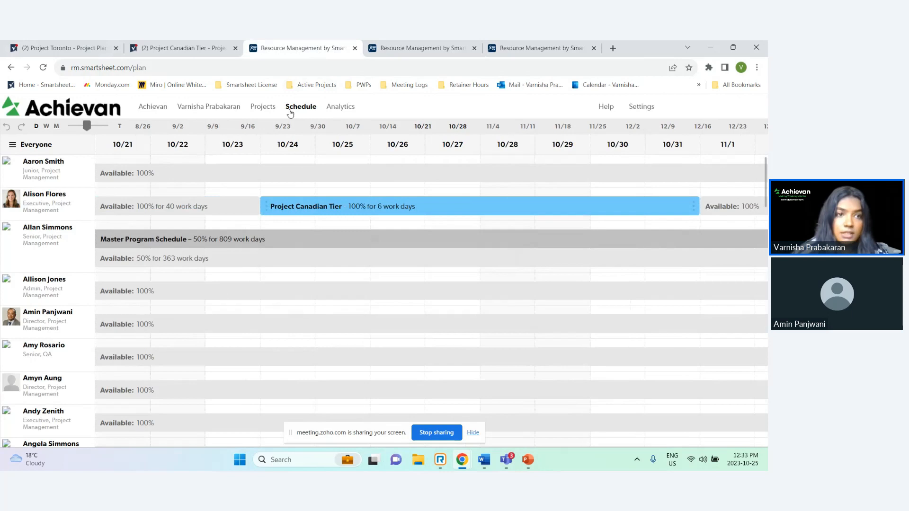
left_click(14, 144)
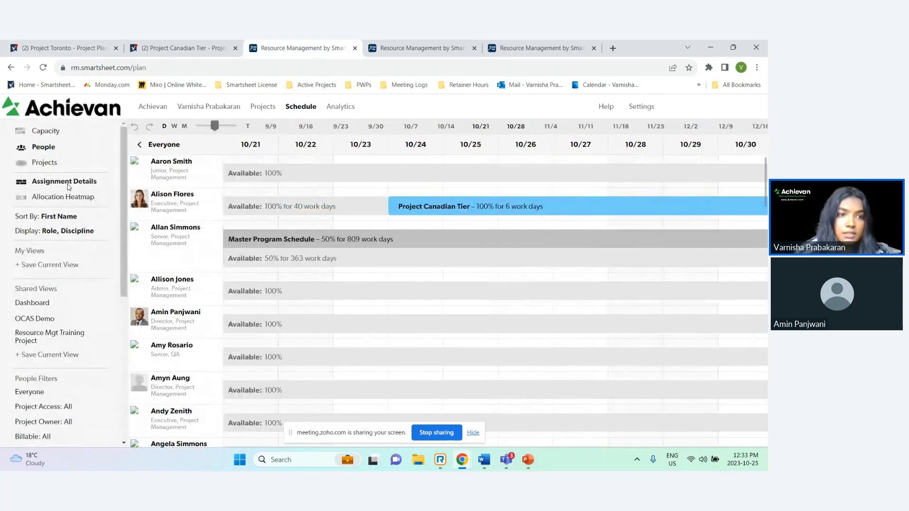
left_click(44, 67)
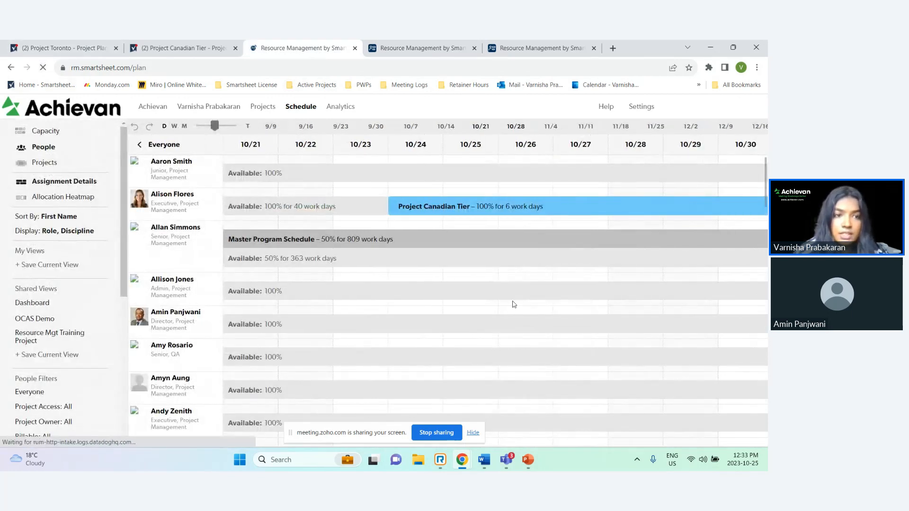
scroll(187, 265, "down", 15)
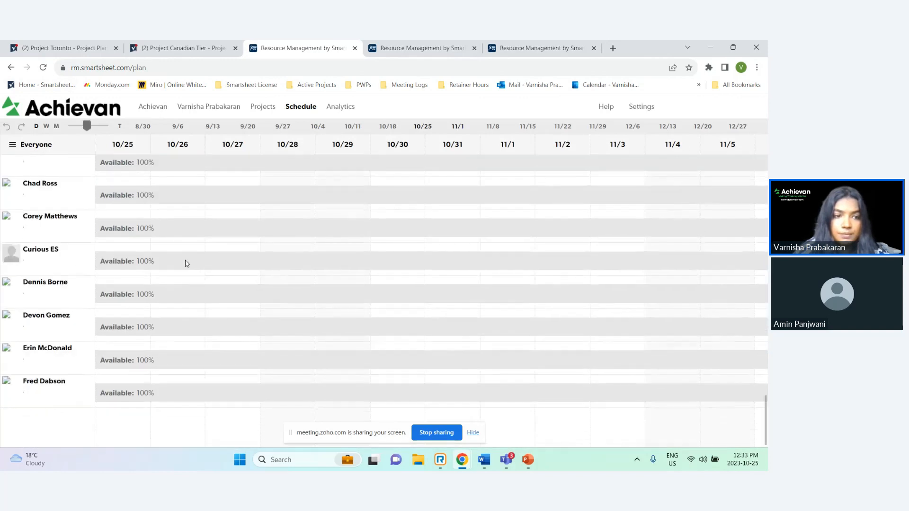
scroll(254, 345, "down", 9)
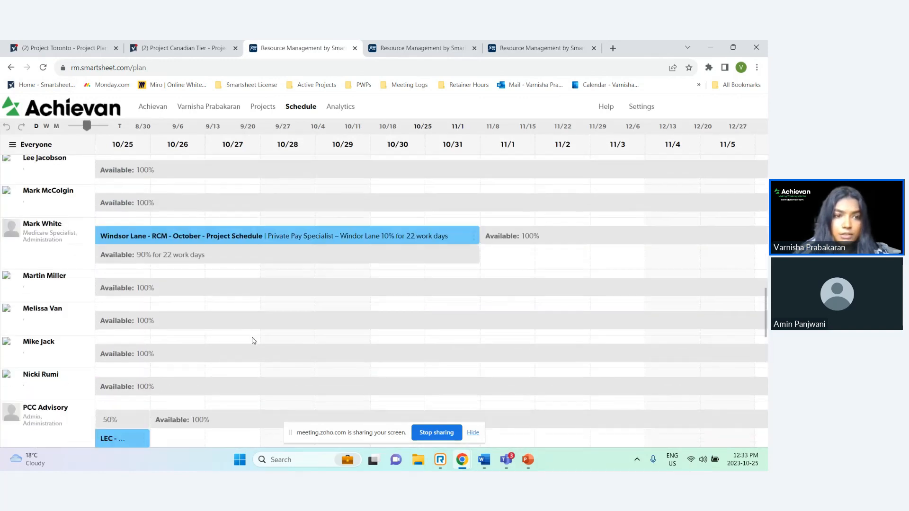
left_click(36, 144)
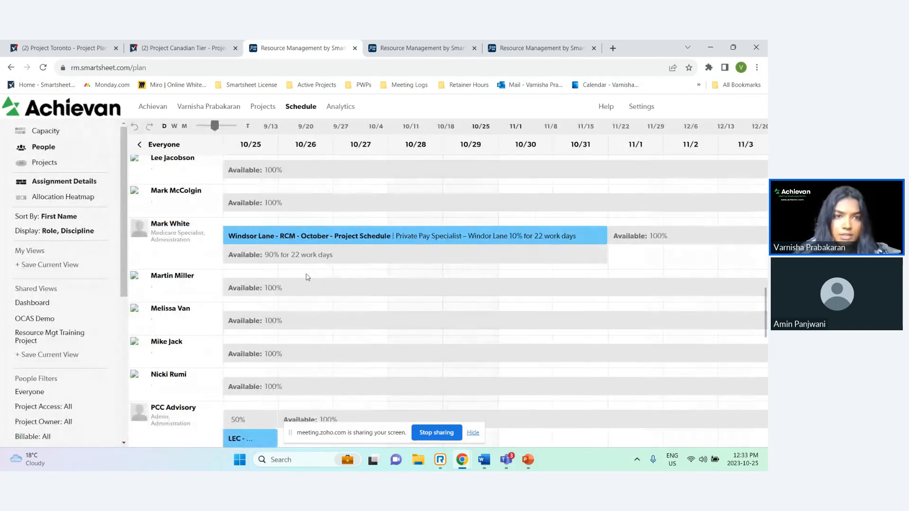
left_click(160, 146)
scroll(76, 288, "down", 8)
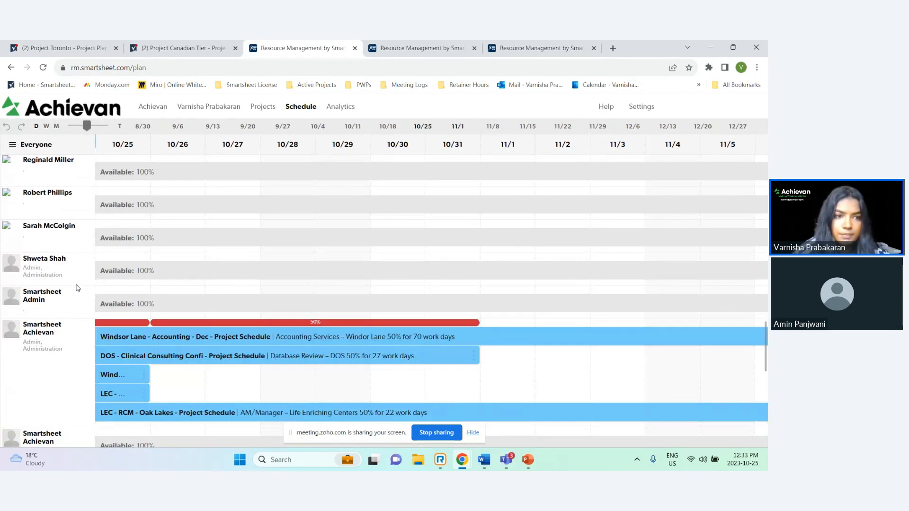
scroll(78, 287, "down", 10)
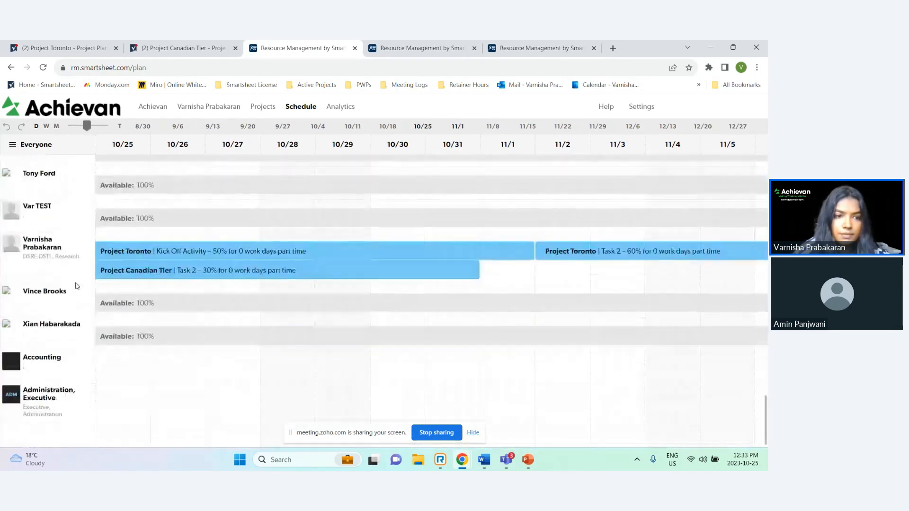
Open the Project Canadian Tier Task 2 assignment's details to review its allocation and dates, then close them
left_click_drag(205, 258, 277, 261)
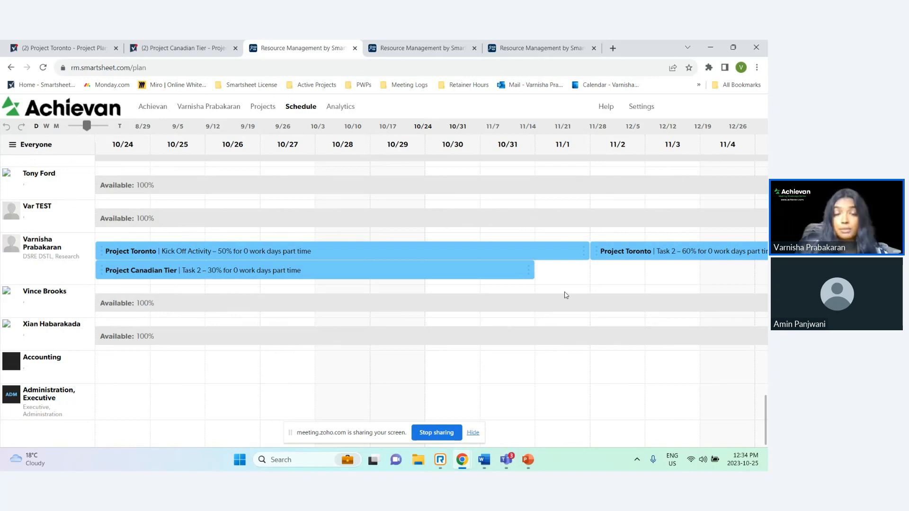
left_click(368, 274)
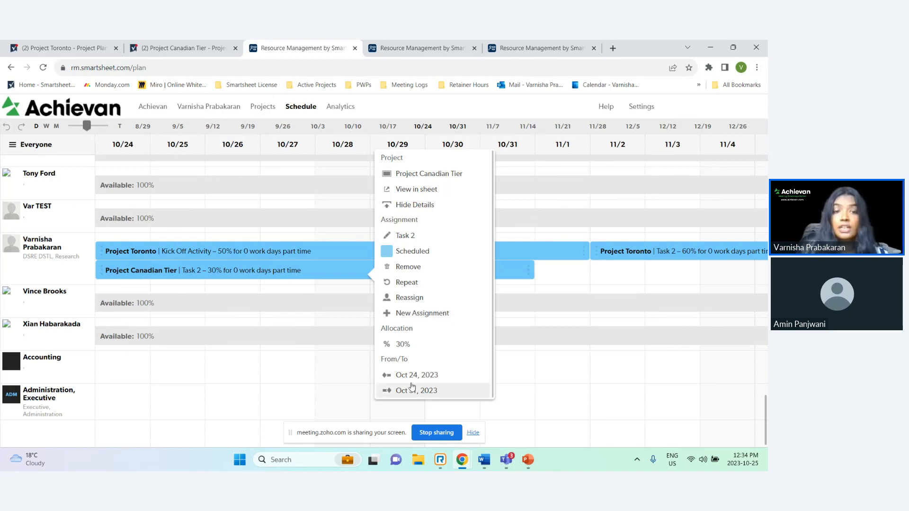
left_click(204, 275)
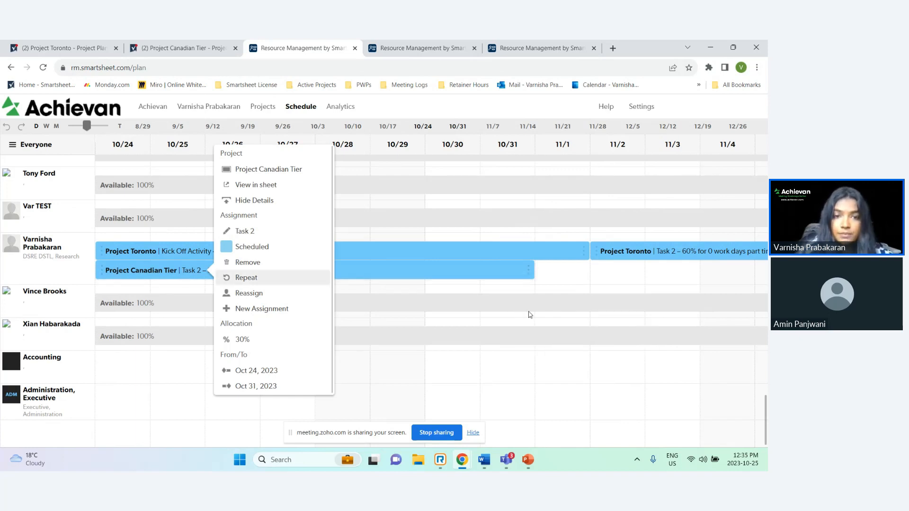
left_click(589, 283)
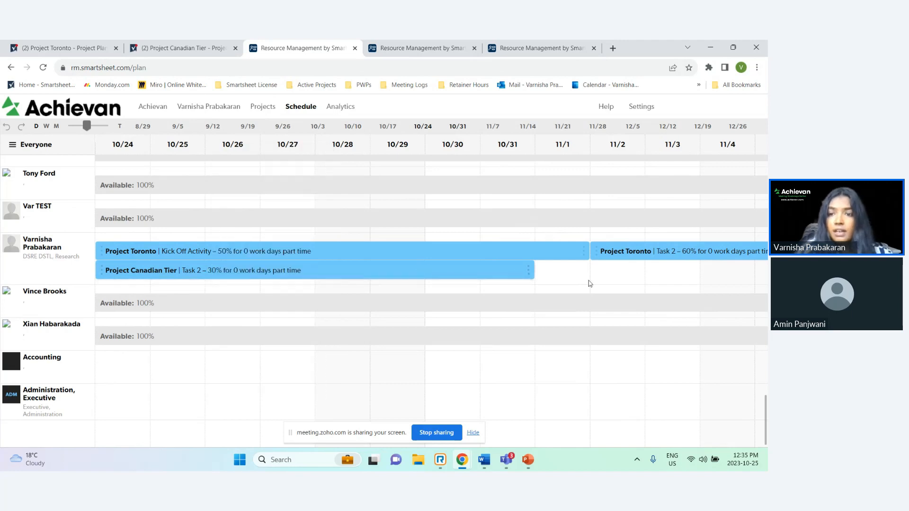
Start a new Analytics report, set its view to Utilization, and run it
left_click(344, 110)
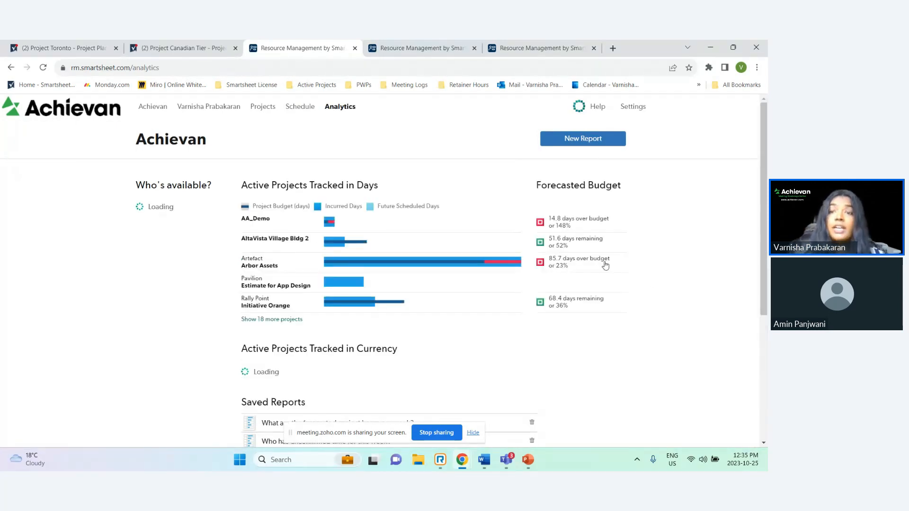
left_click(594, 141)
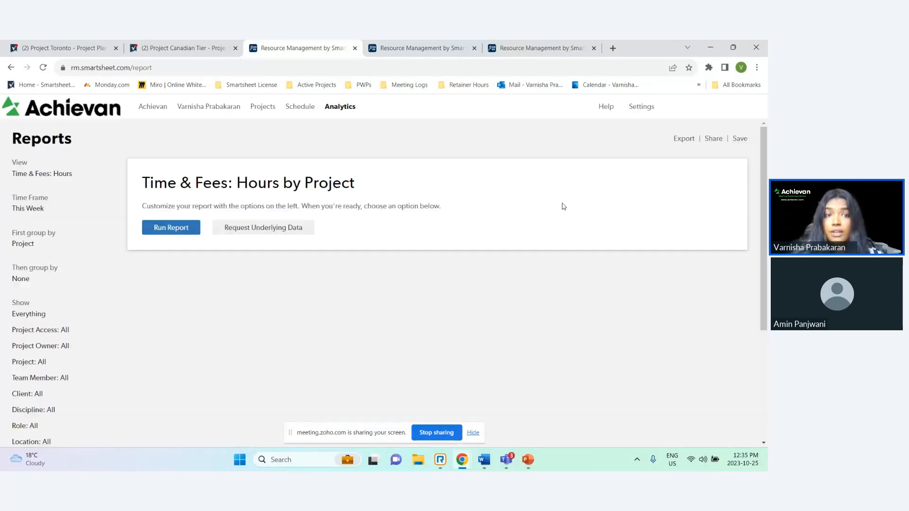
left_click(74, 176)
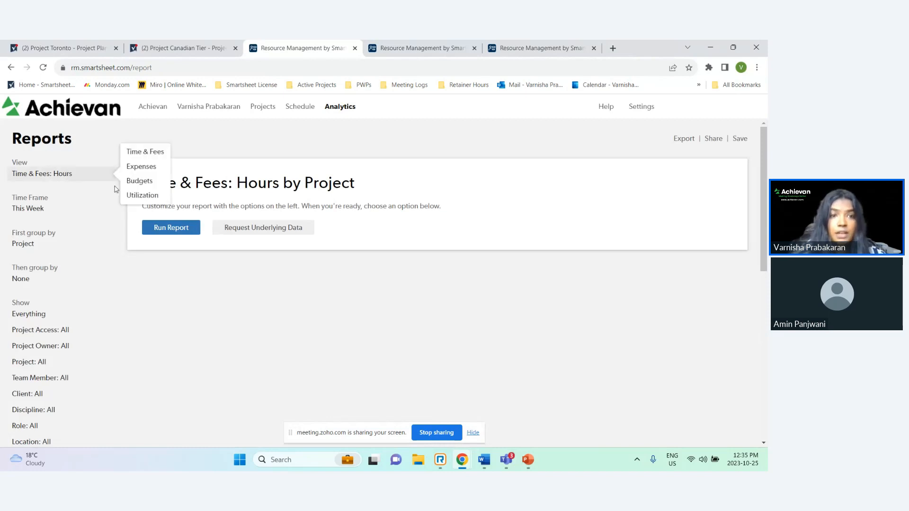
left_click(141, 167)
left_click(75, 176)
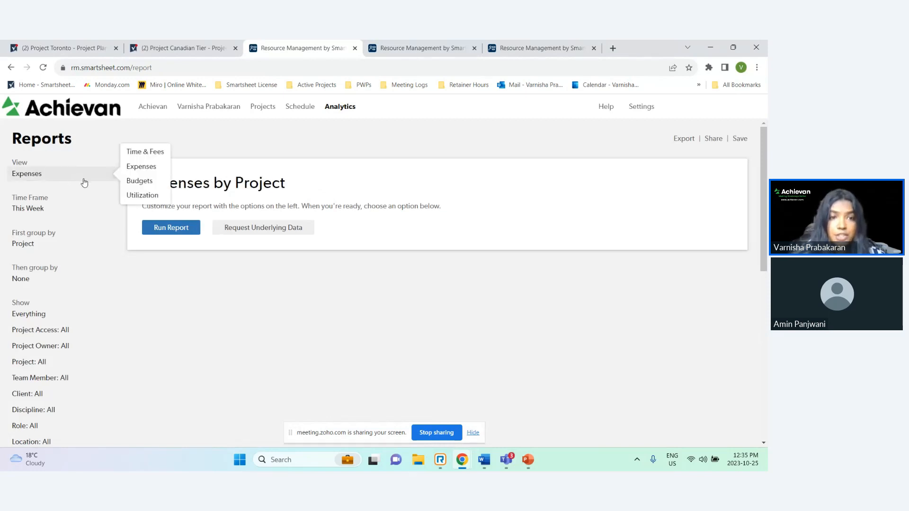
left_click(137, 197)
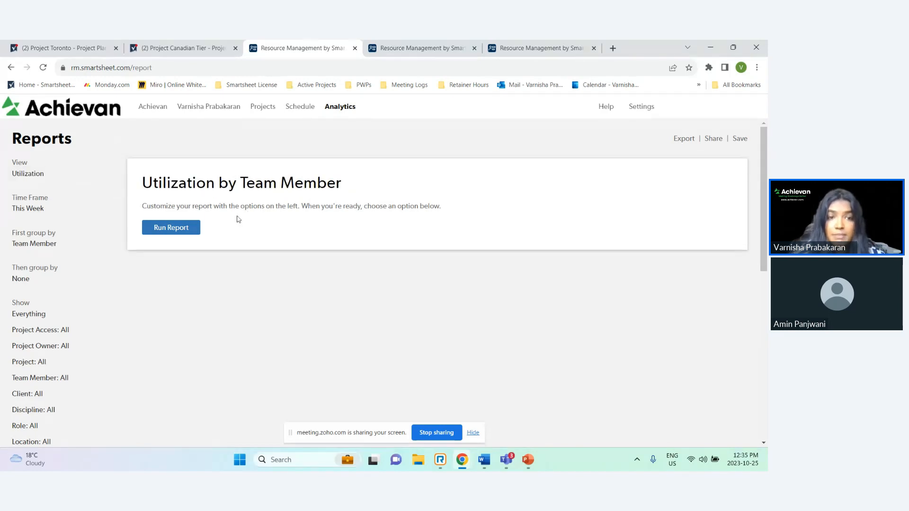
left_click(171, 227)
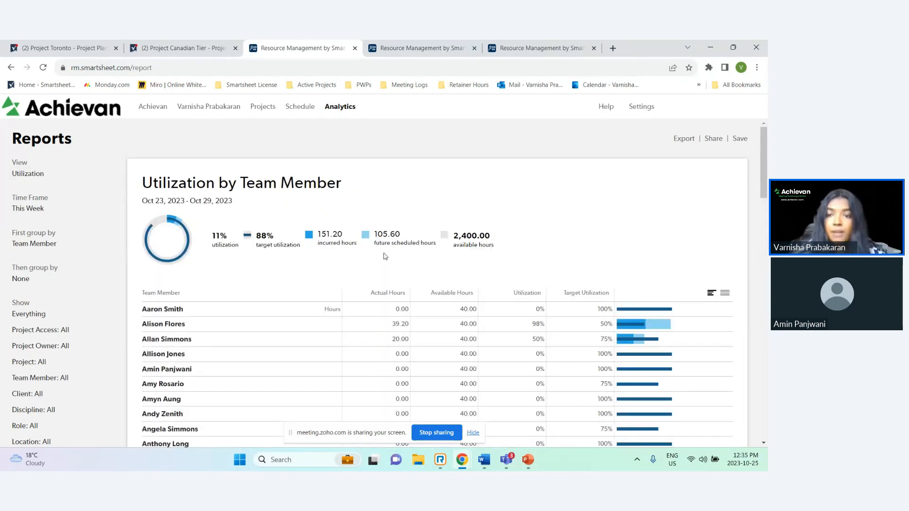
Scroll through the Utilization by Team Member report rows and filters
scroll(601, 256, "down", 2)
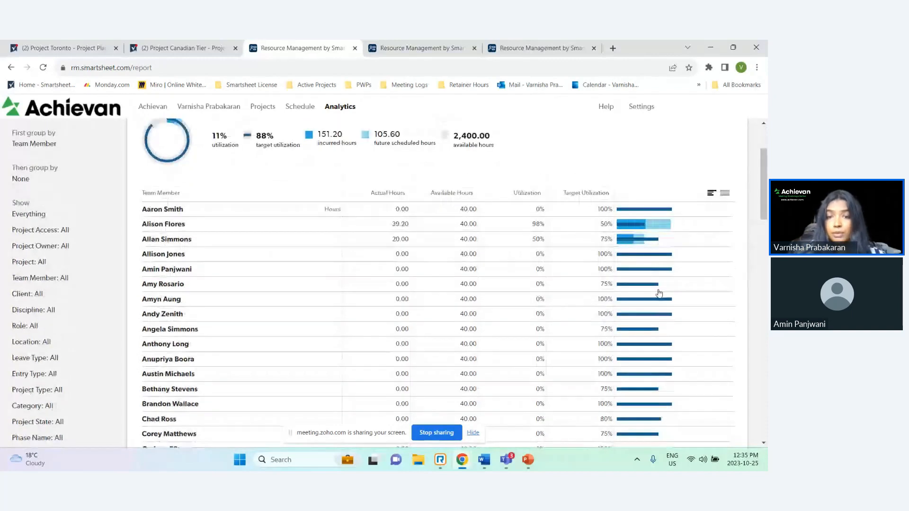
scroll(658, 293, "down", 3)
scroll(662, 291, "up", 3)
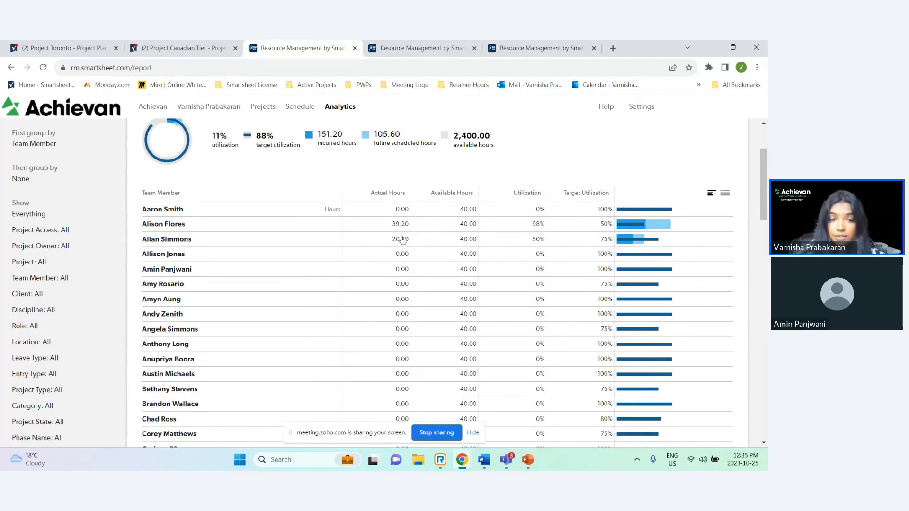
scroll(404, 243, "down", 2)
scroll(404, 243, "down", 3)
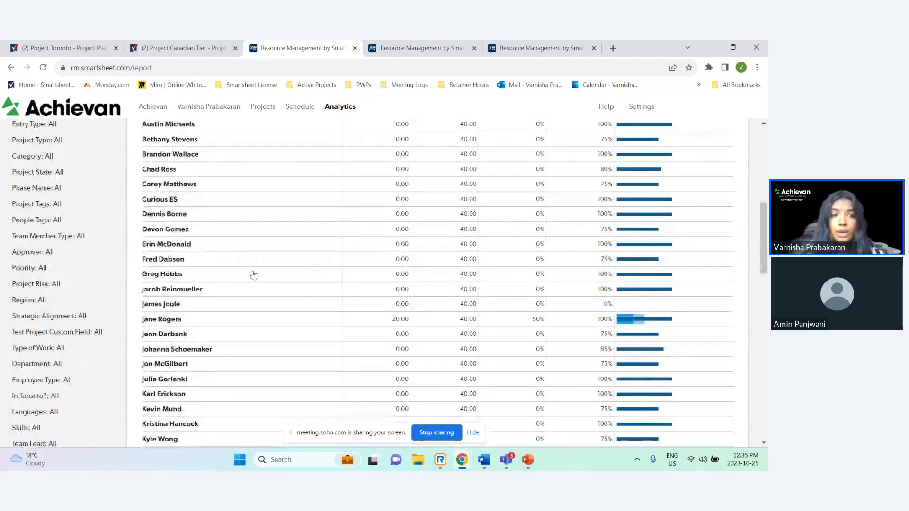
scroll(115, 255, "up", 4)
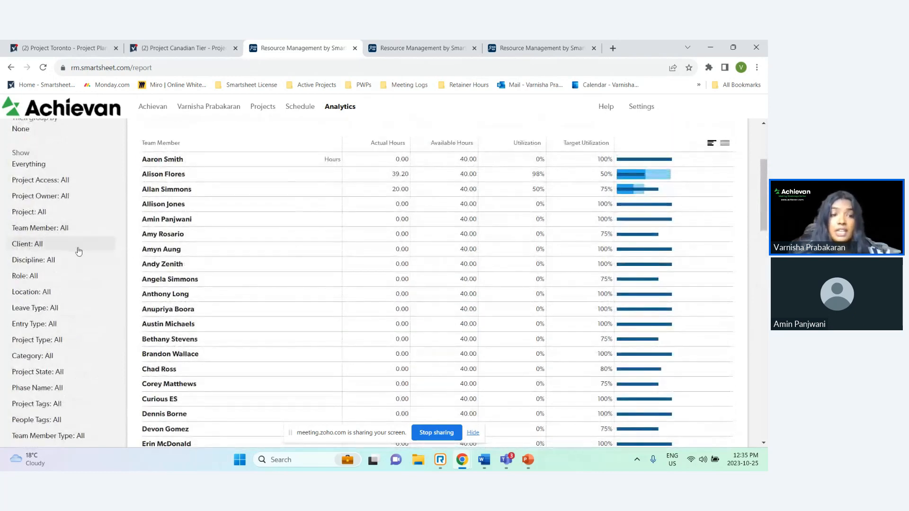
scroll(79, 251, "down", 2)
scroll(79, 251, "down", 3)
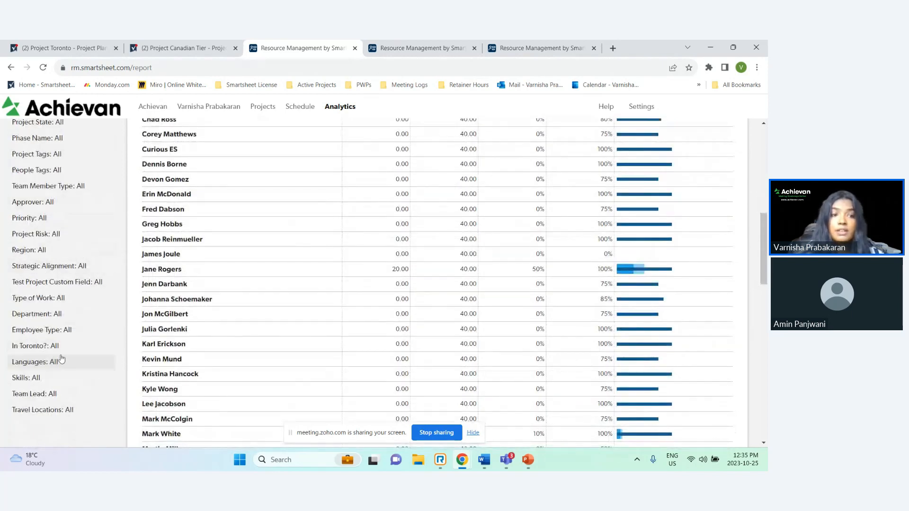
Filter the report's In Toronto? field to Yes only
left_click(45, 346)
left_click(129, 286)
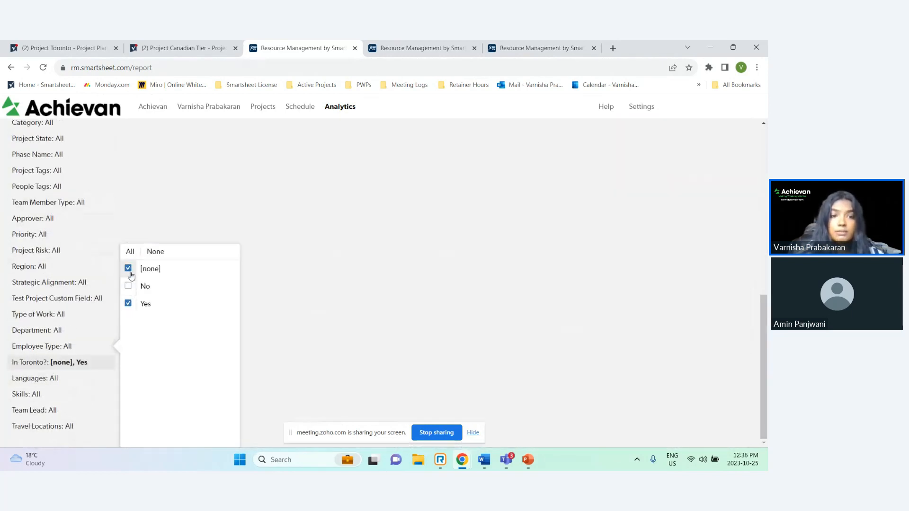
left_click(129, 270)
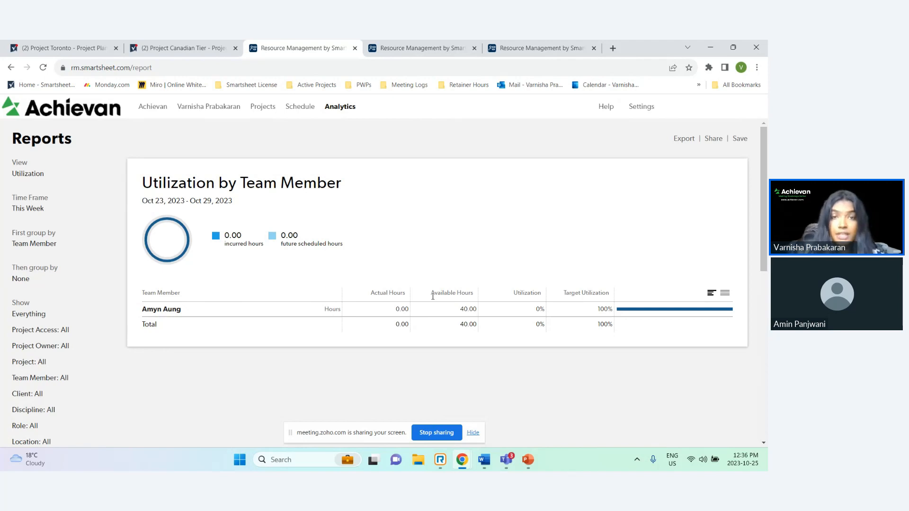
Review the report's View, Time Frame and First group by options
left_click(40, 173)
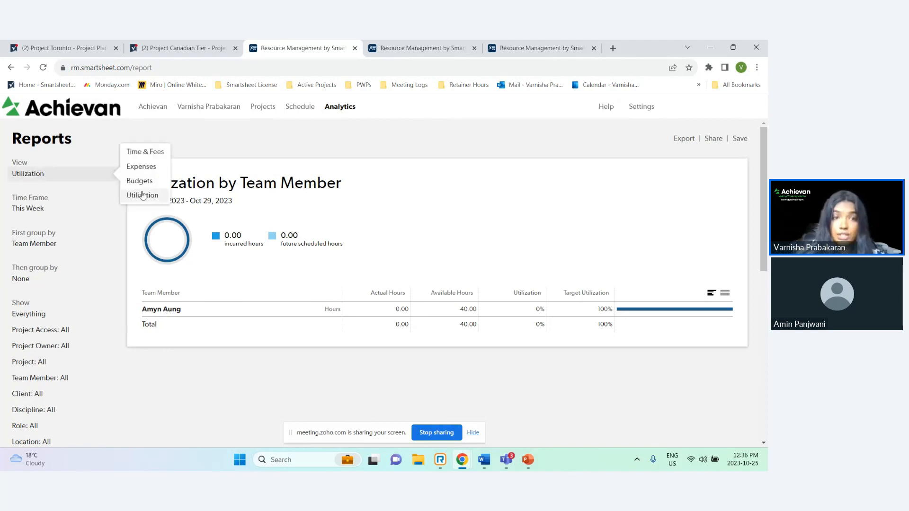
left_click(41, 208)
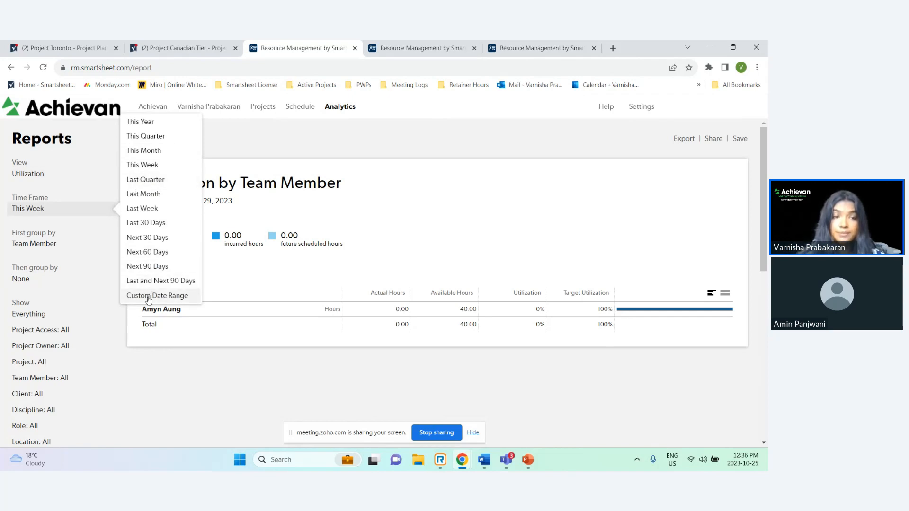
left_click(66, 248)
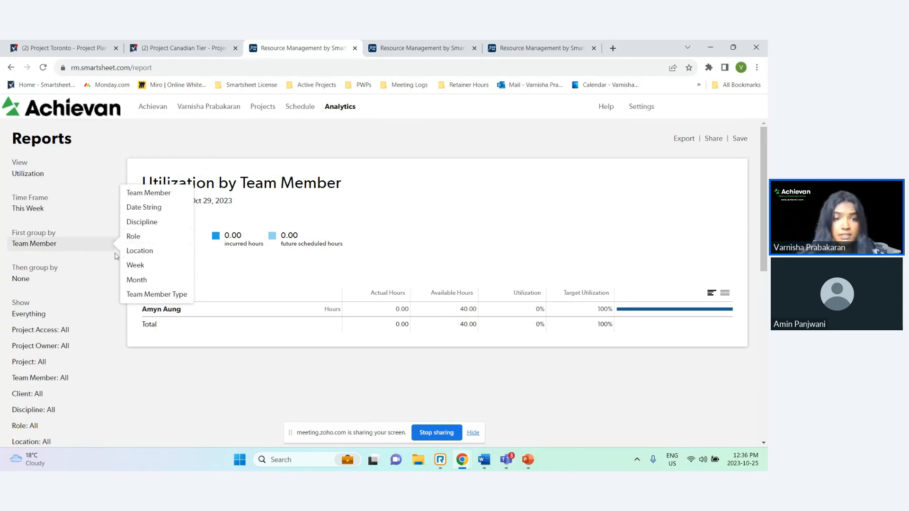
scroll(61, 285, "down", 6)
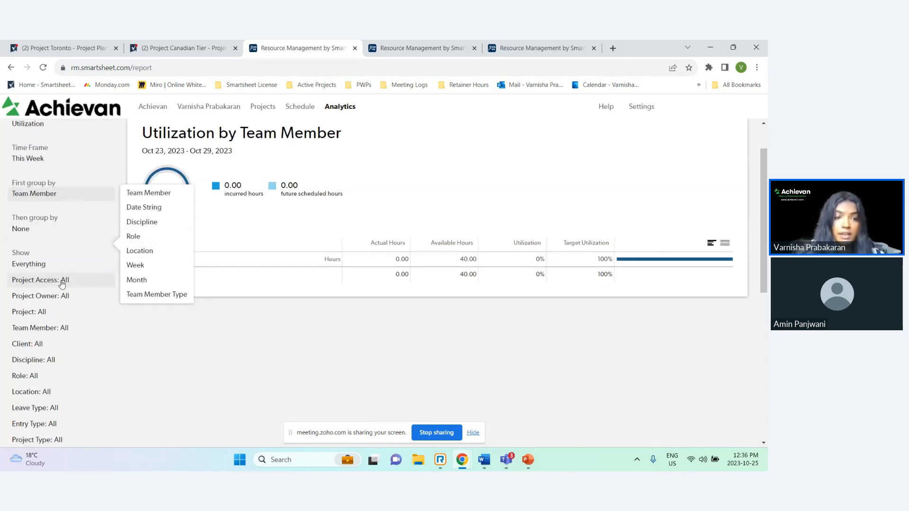